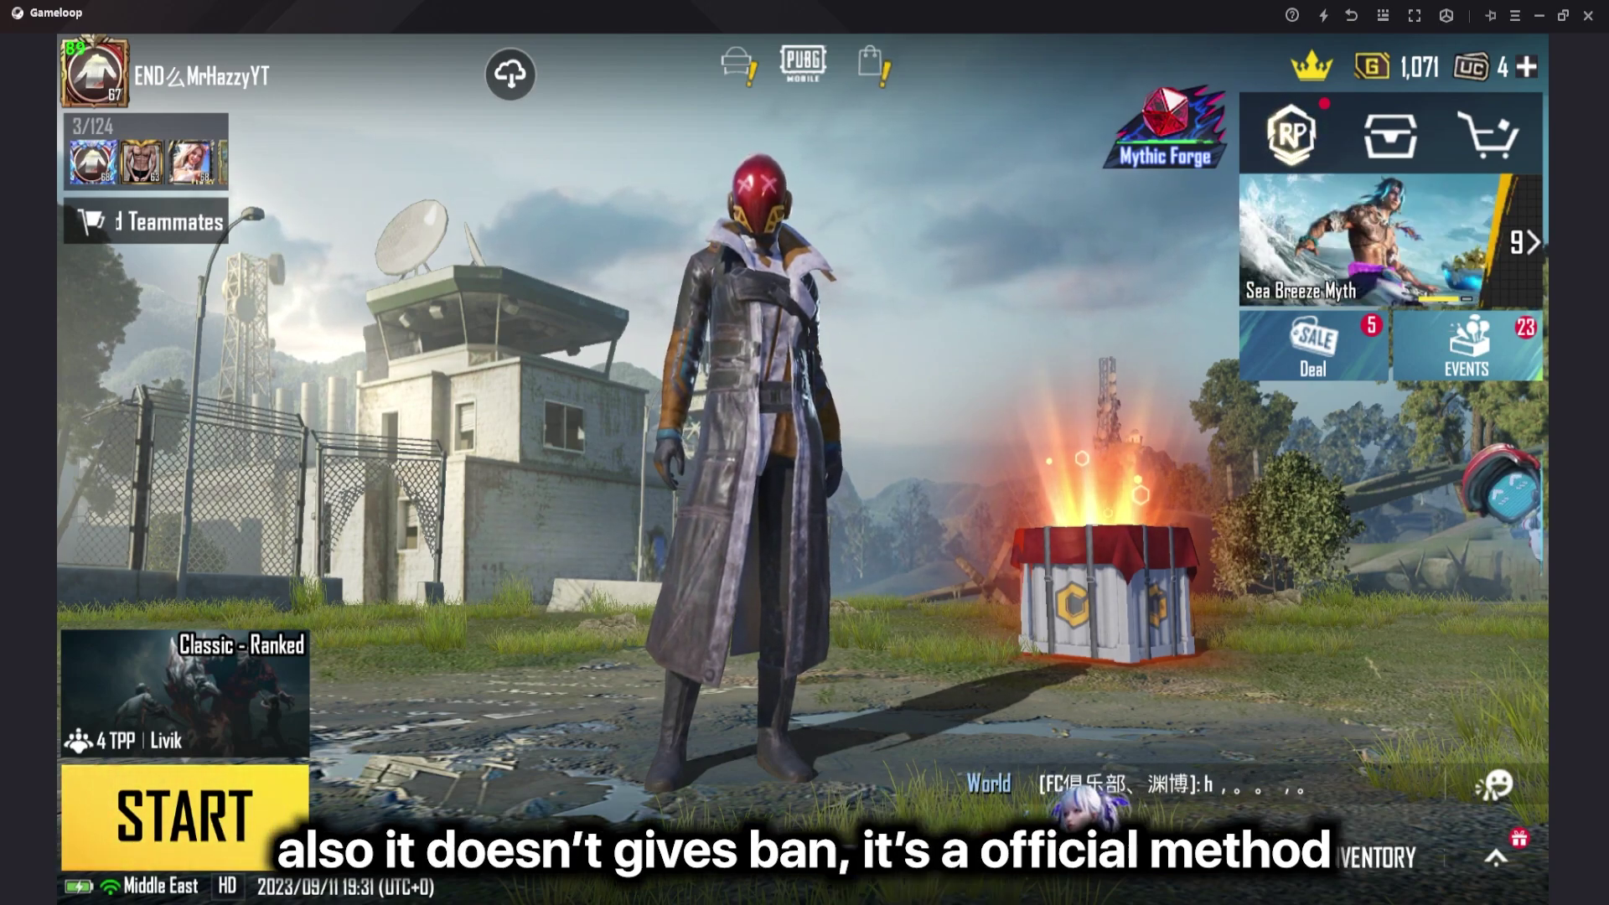
Step: Switch to the Programs and Features list and sort it by name, publisher and installation date to locate Gameloop
key(Escape)
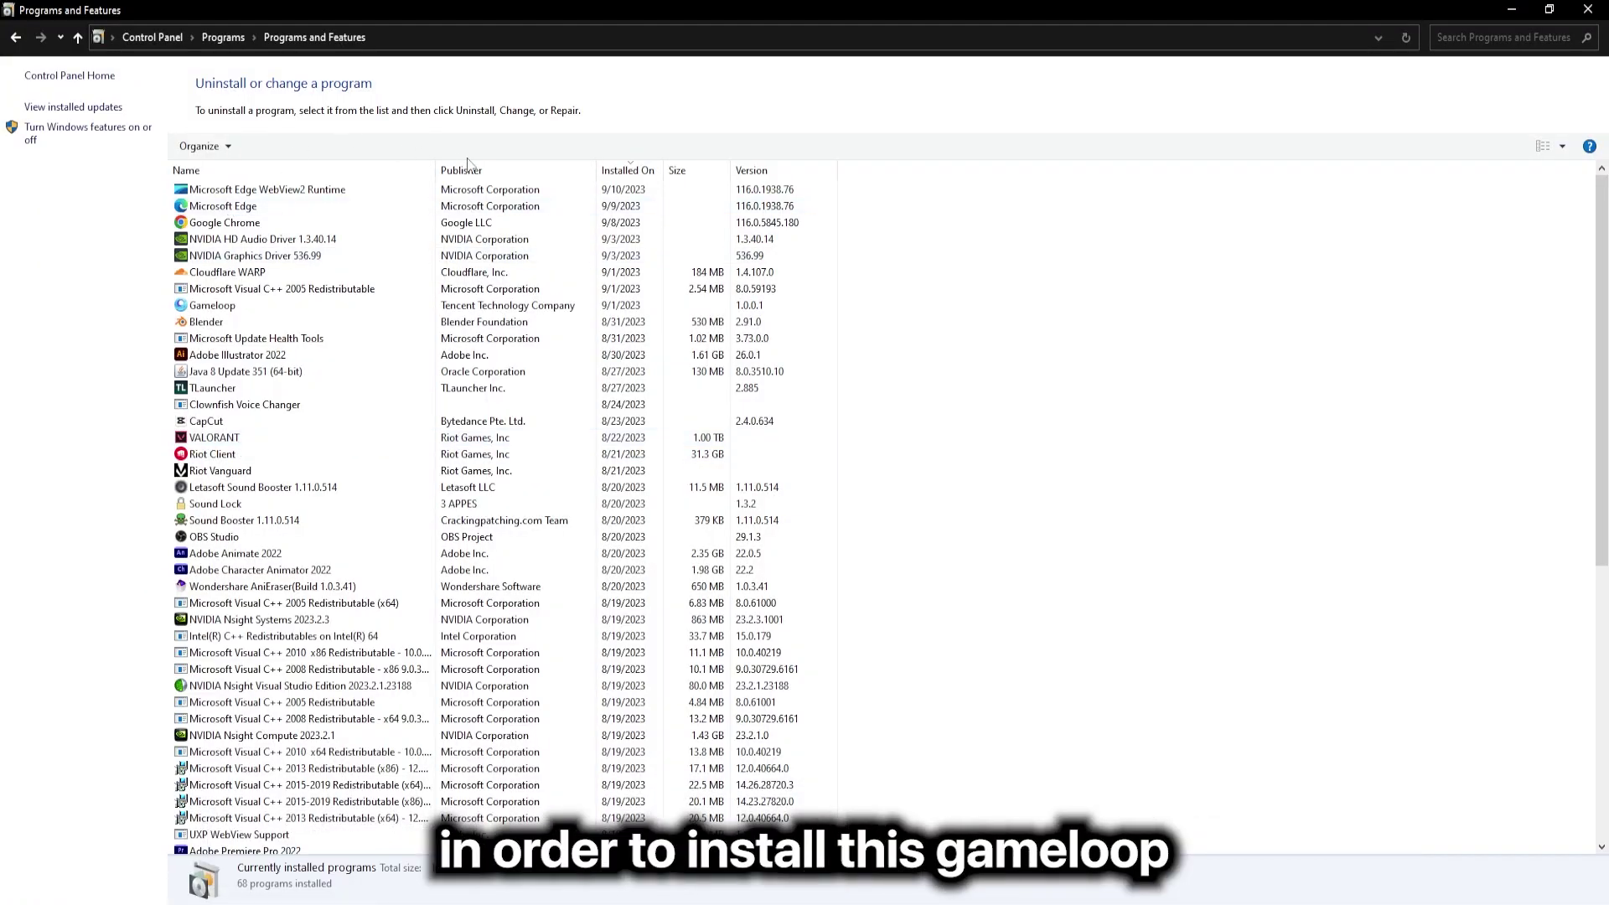
click(467, 168)
click(399, 171)
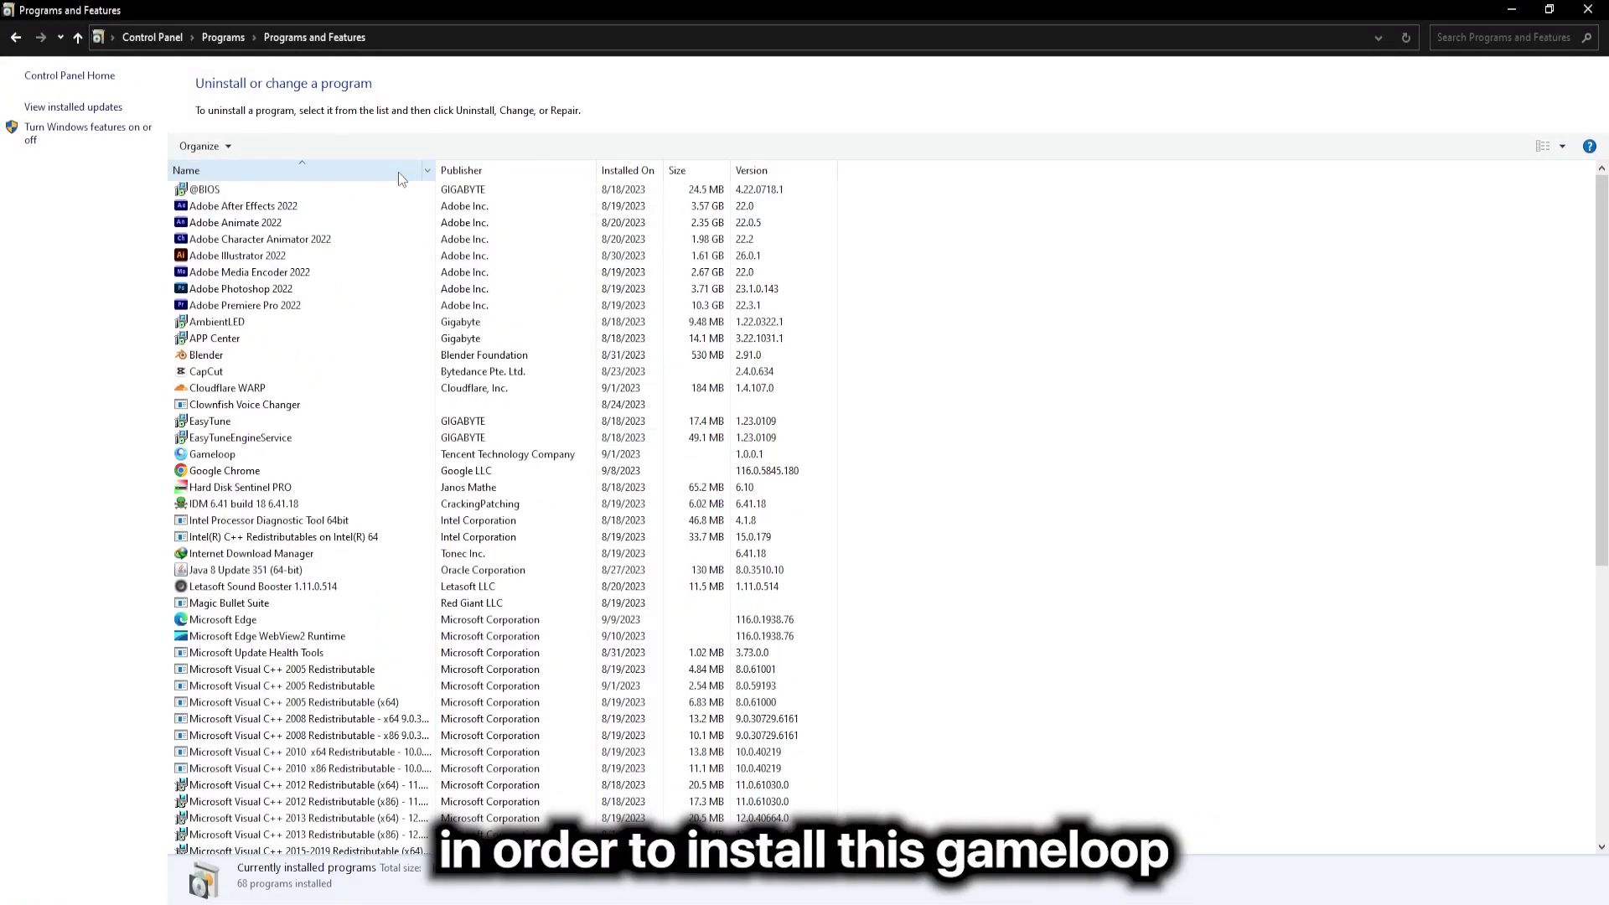
click(300, 171)
click(485, 174)
click(629, 170)
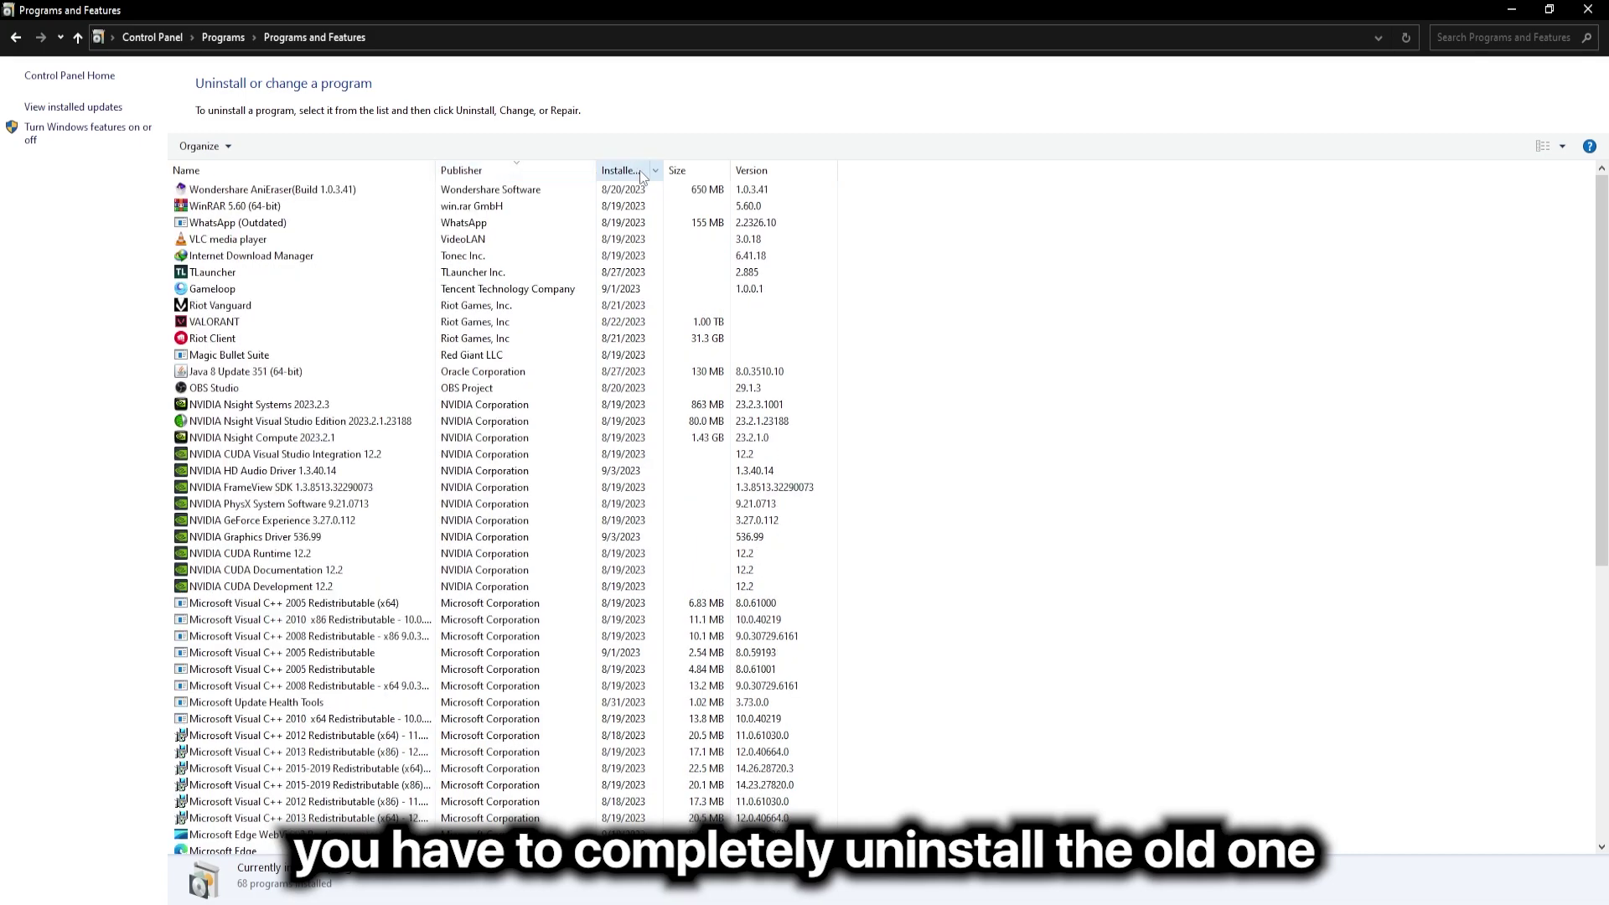
click(640, 169)
Step: Uninstall Gameloop, choosing full removal instead of repair, and close the uninstaller
click(264, 305)
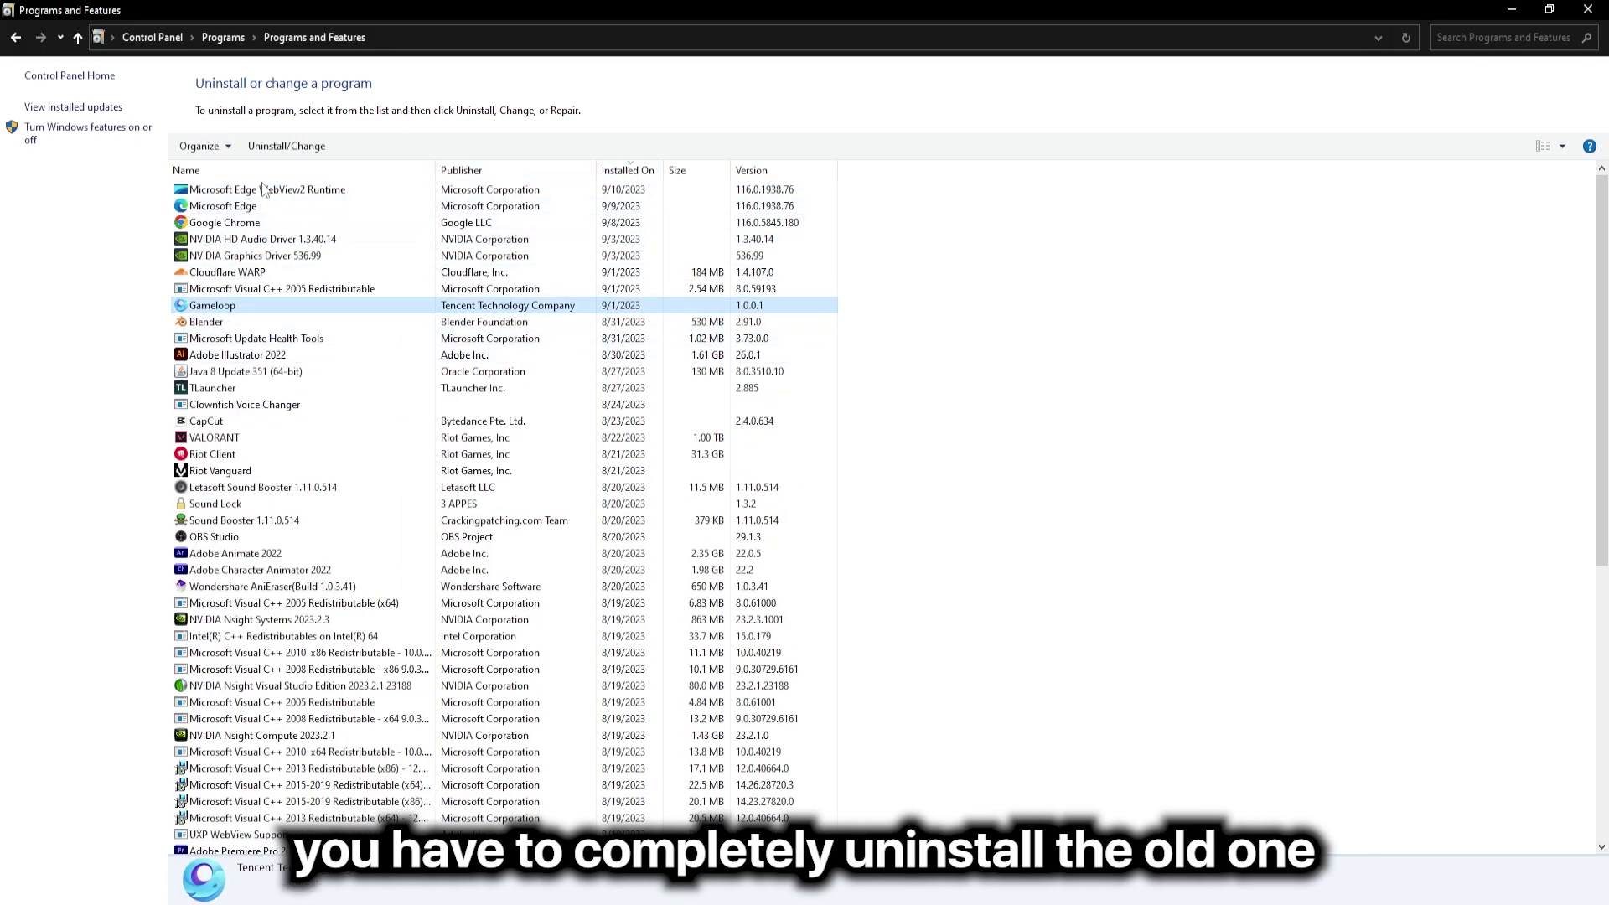
click(286, 146)
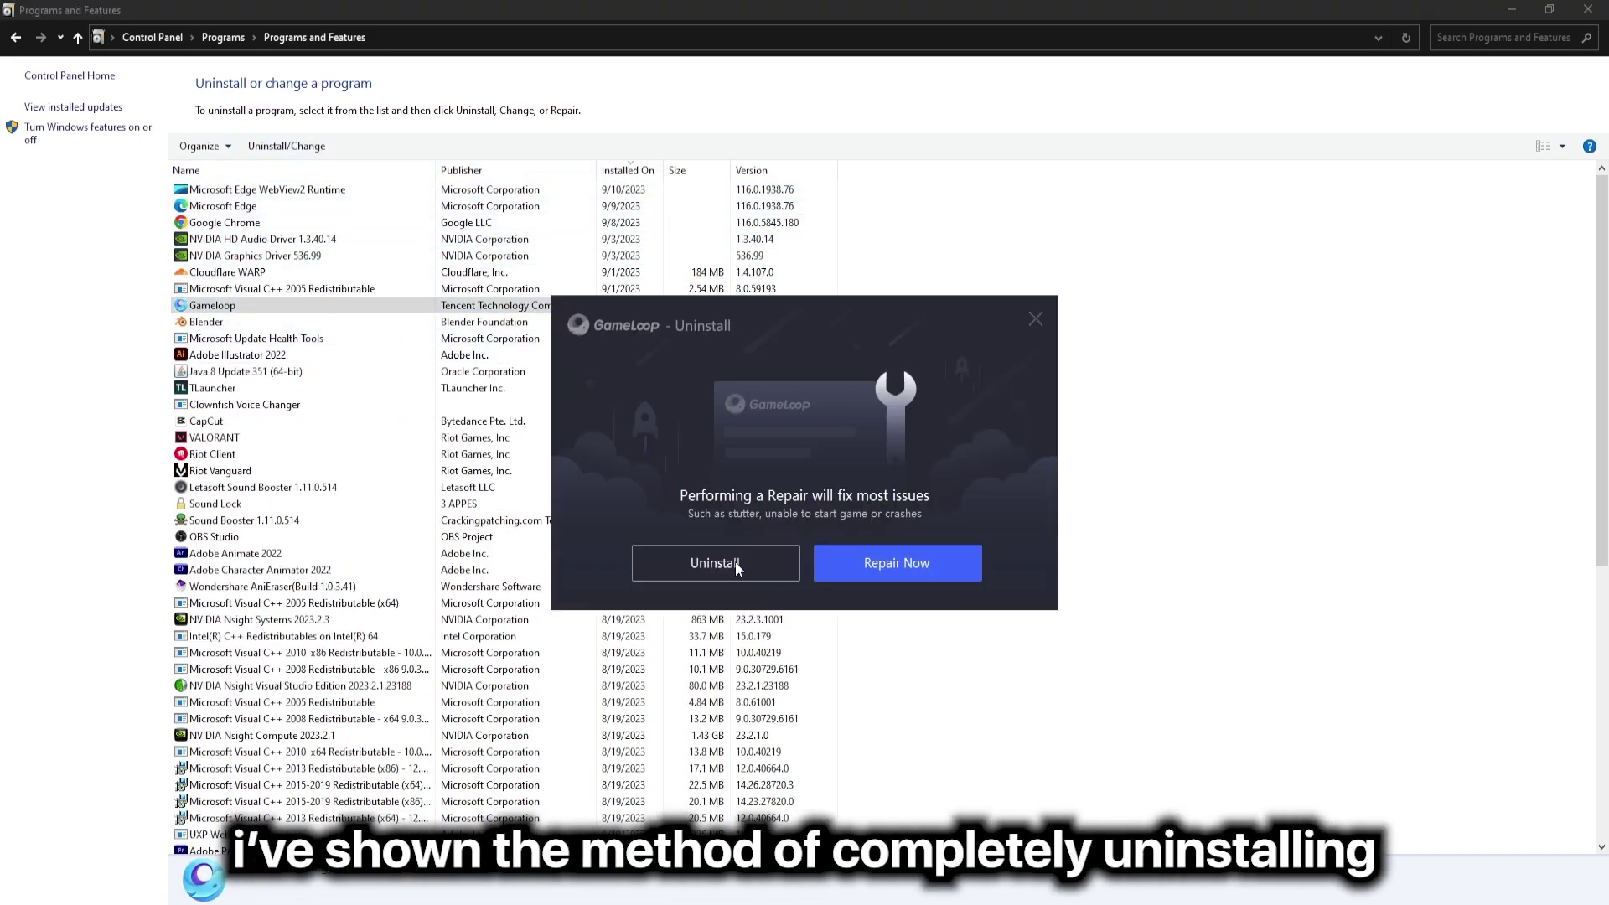
click(736, 561)
click(734, 562)
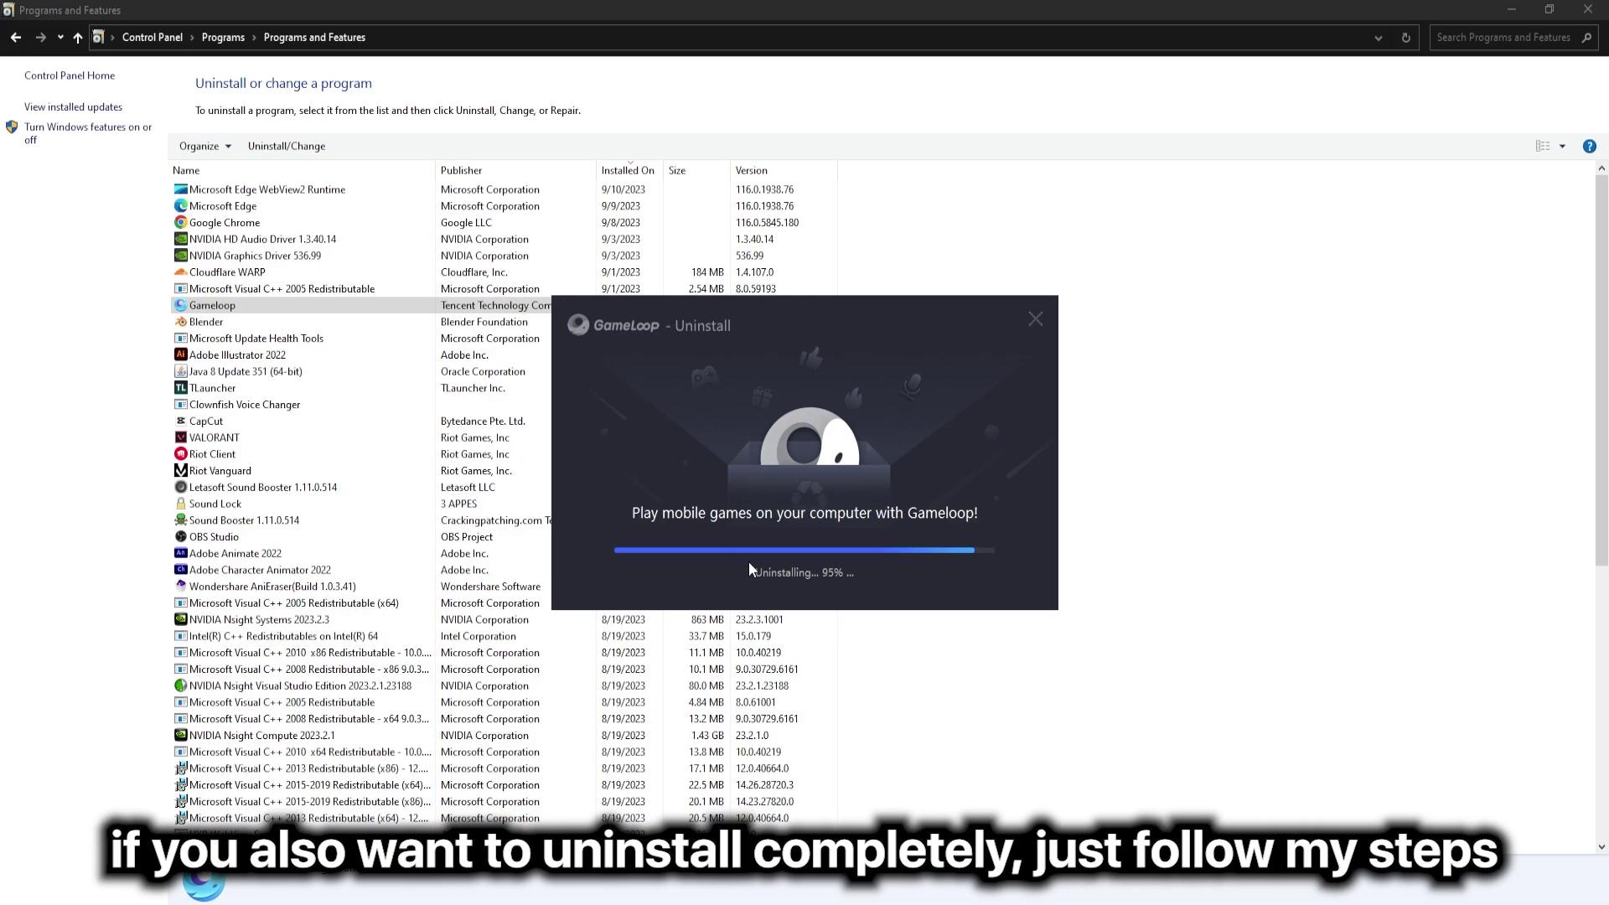
right_click(1206, 420)
click(1237, 489)
click(817, 560)
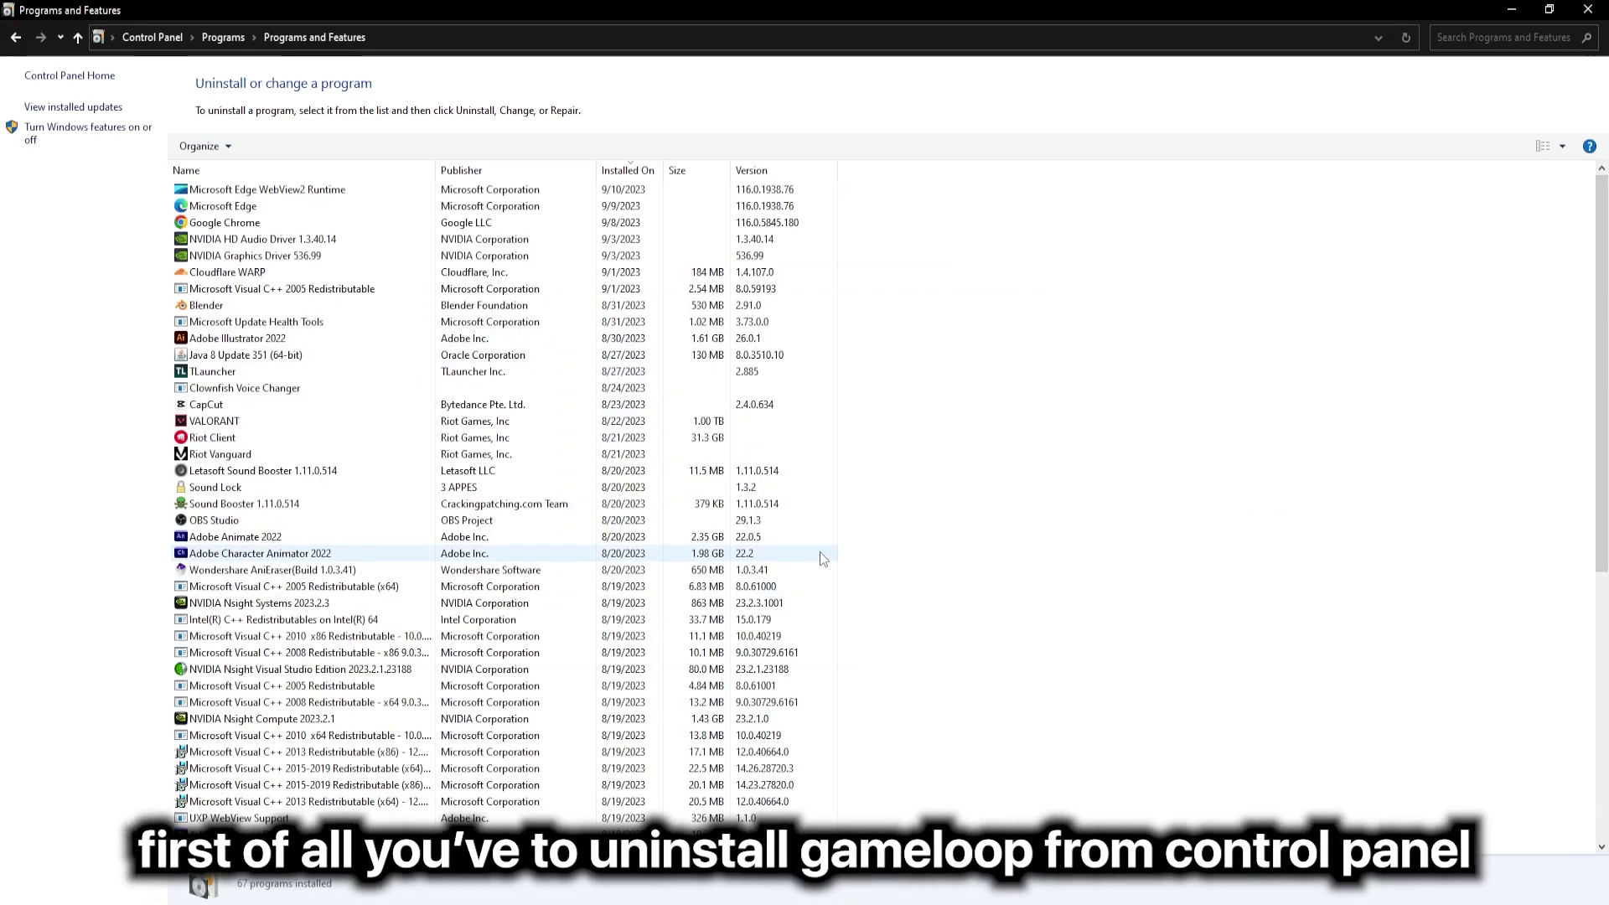
right_click(951, 381)
click(991, 459)
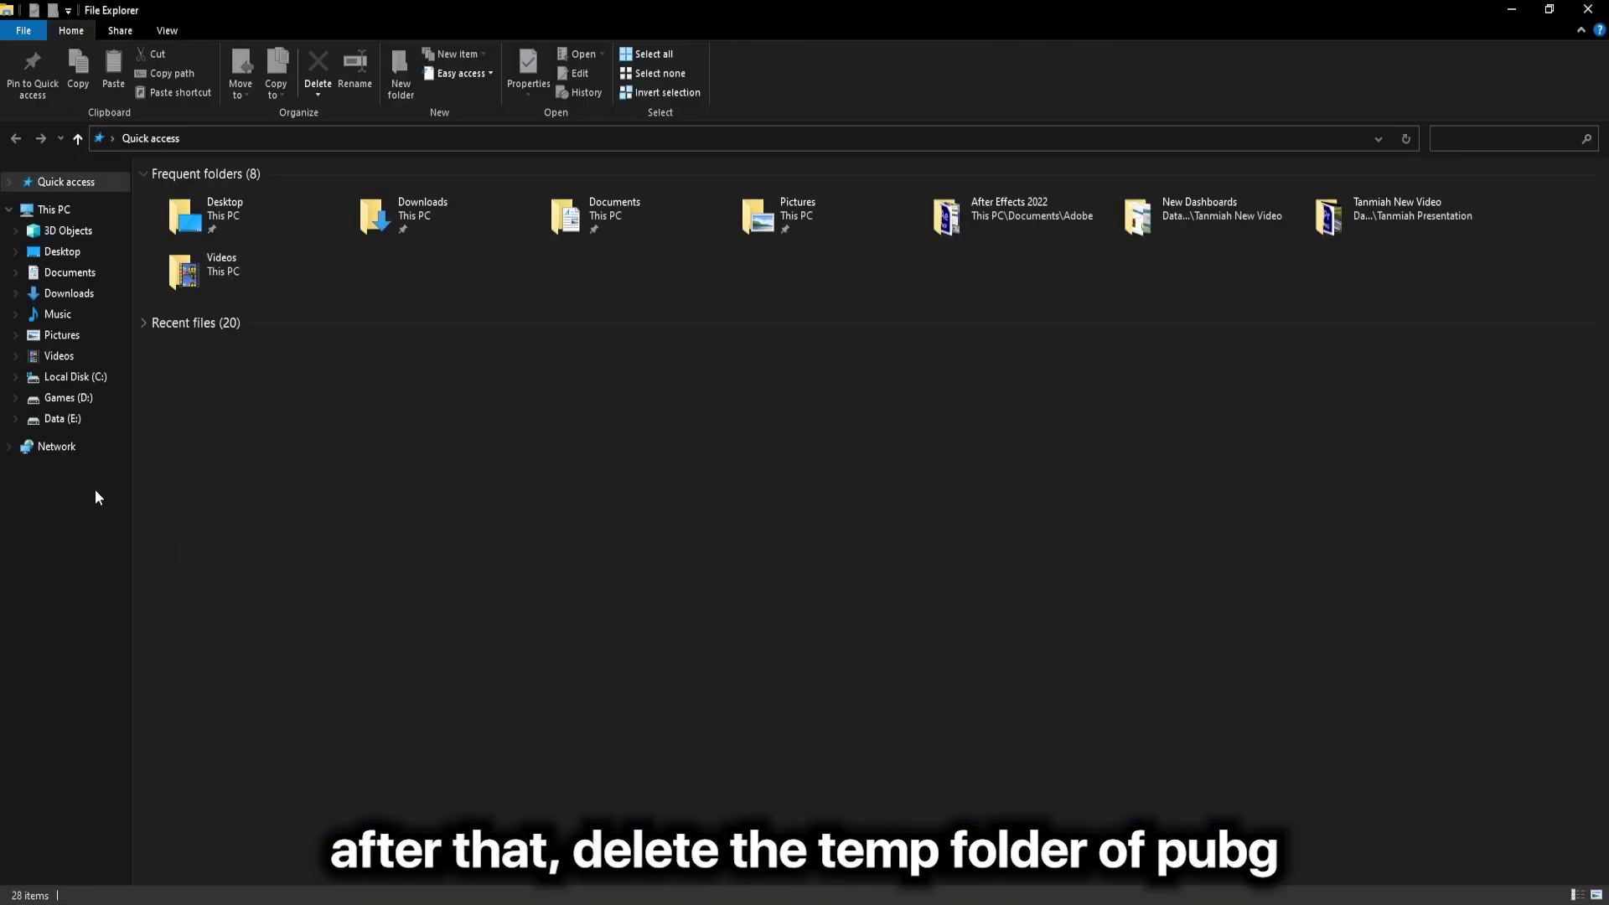
Step: Check the properties of the Temp folder on the Data (E:) drive and permanently delete that folder
click(92, 378)
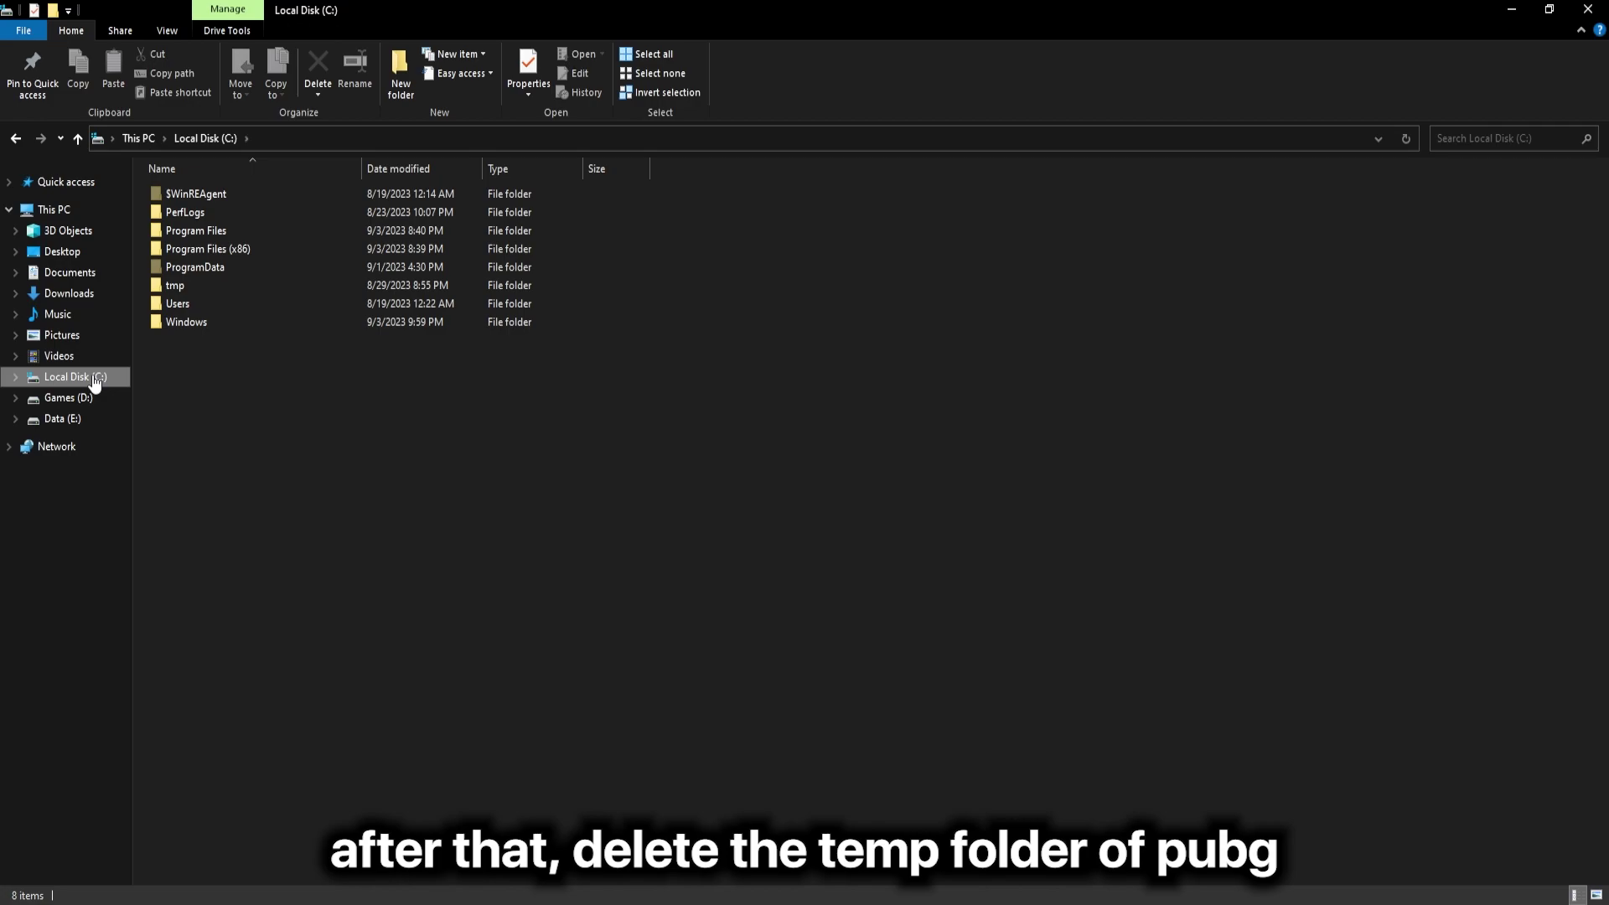
click(90, 398)
click(84, 419)
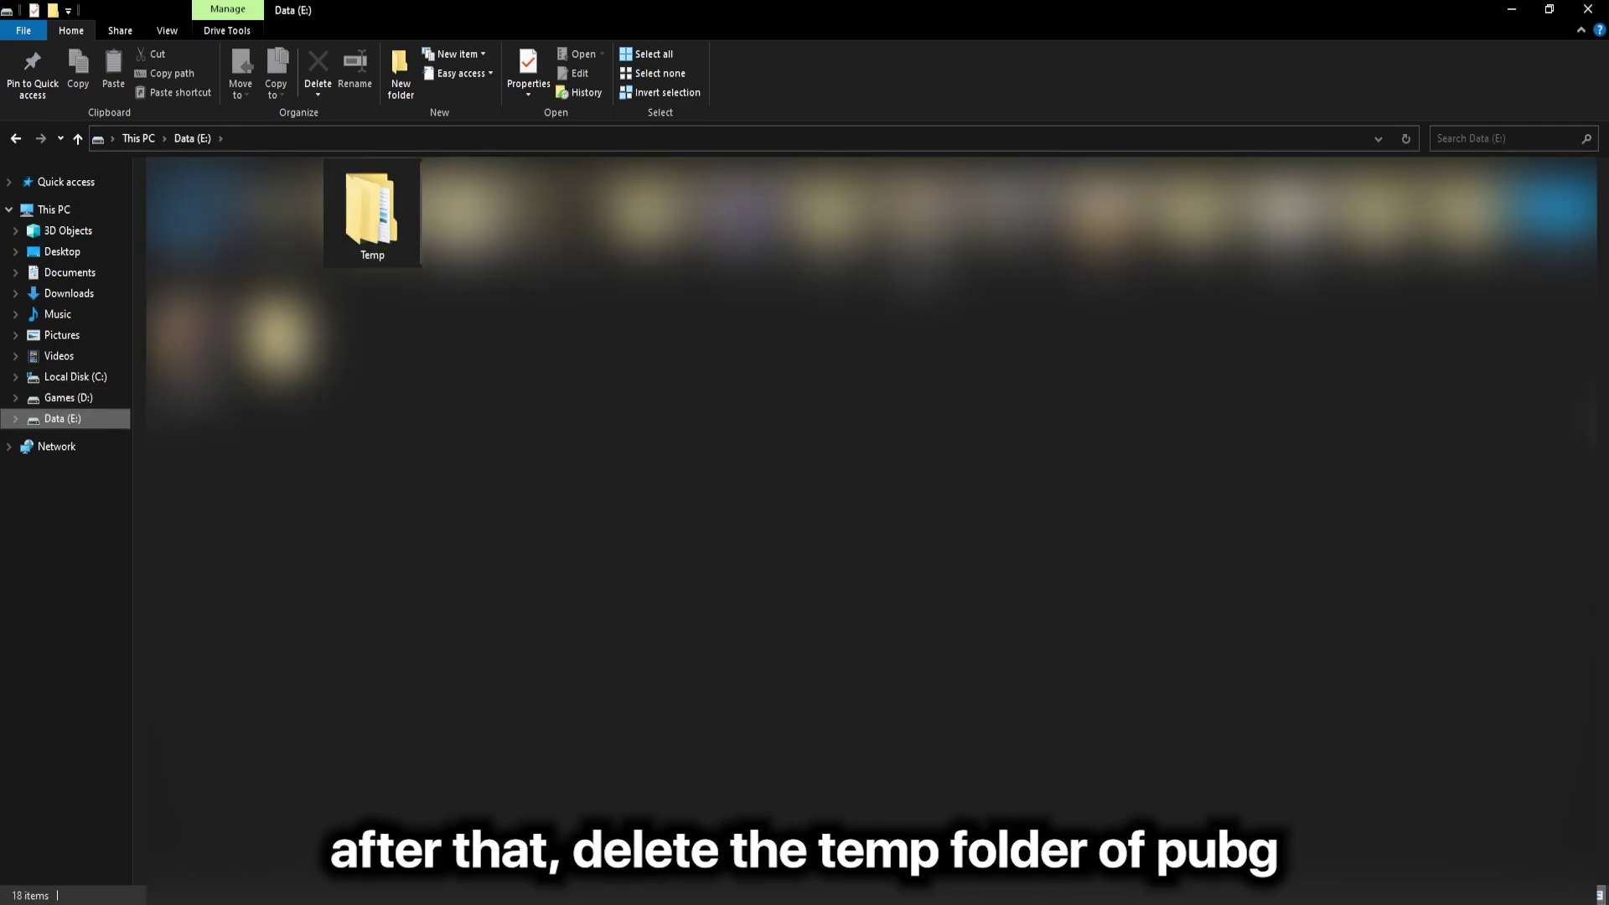
click(377, 232)
right_click(376, 232)
click(536, 652)
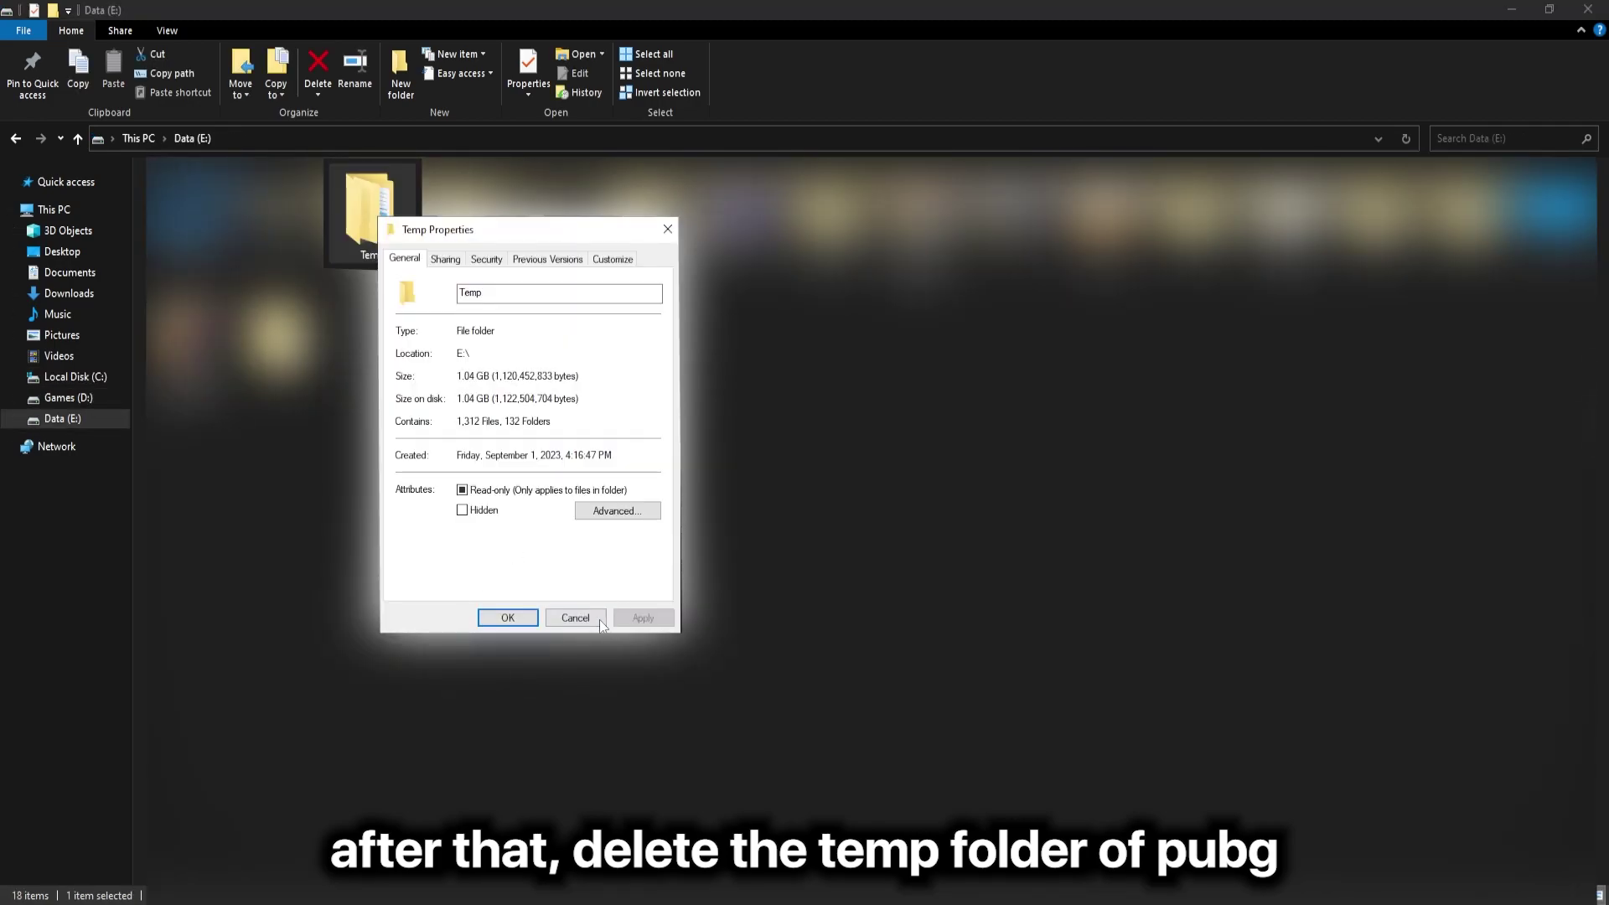
click(598, 621)
key(shift+Delete)
key(Return)
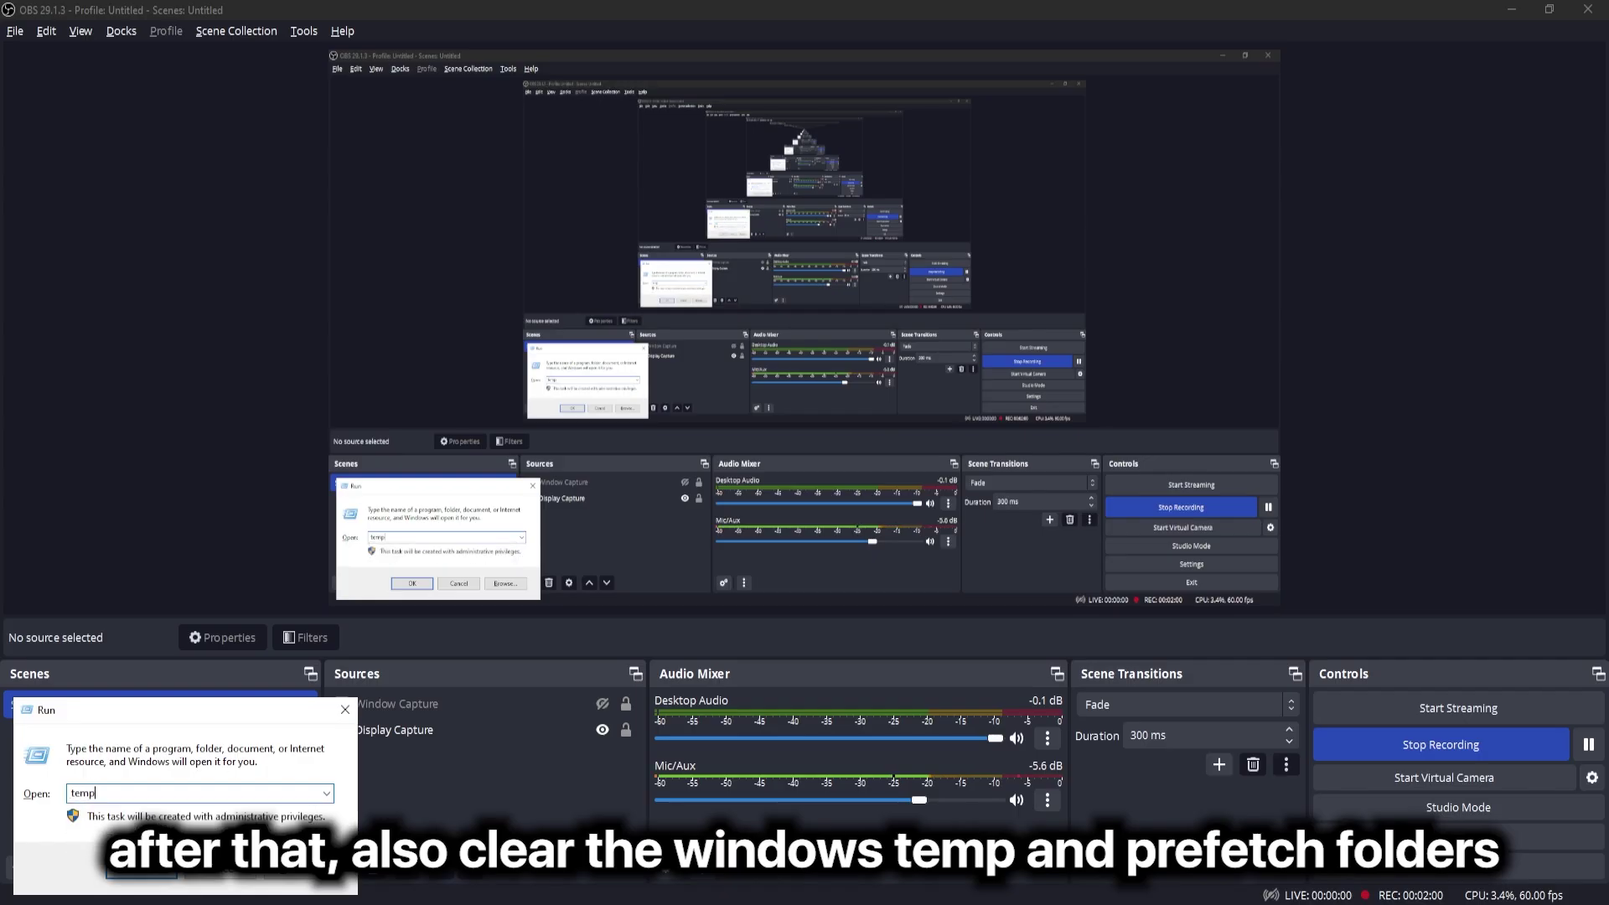
Step: Open the Windows Temp folder through the temp command, delete all its contents and close the folder
key(Return)
key(ctrl+a)
key(Delete)
key(Return)
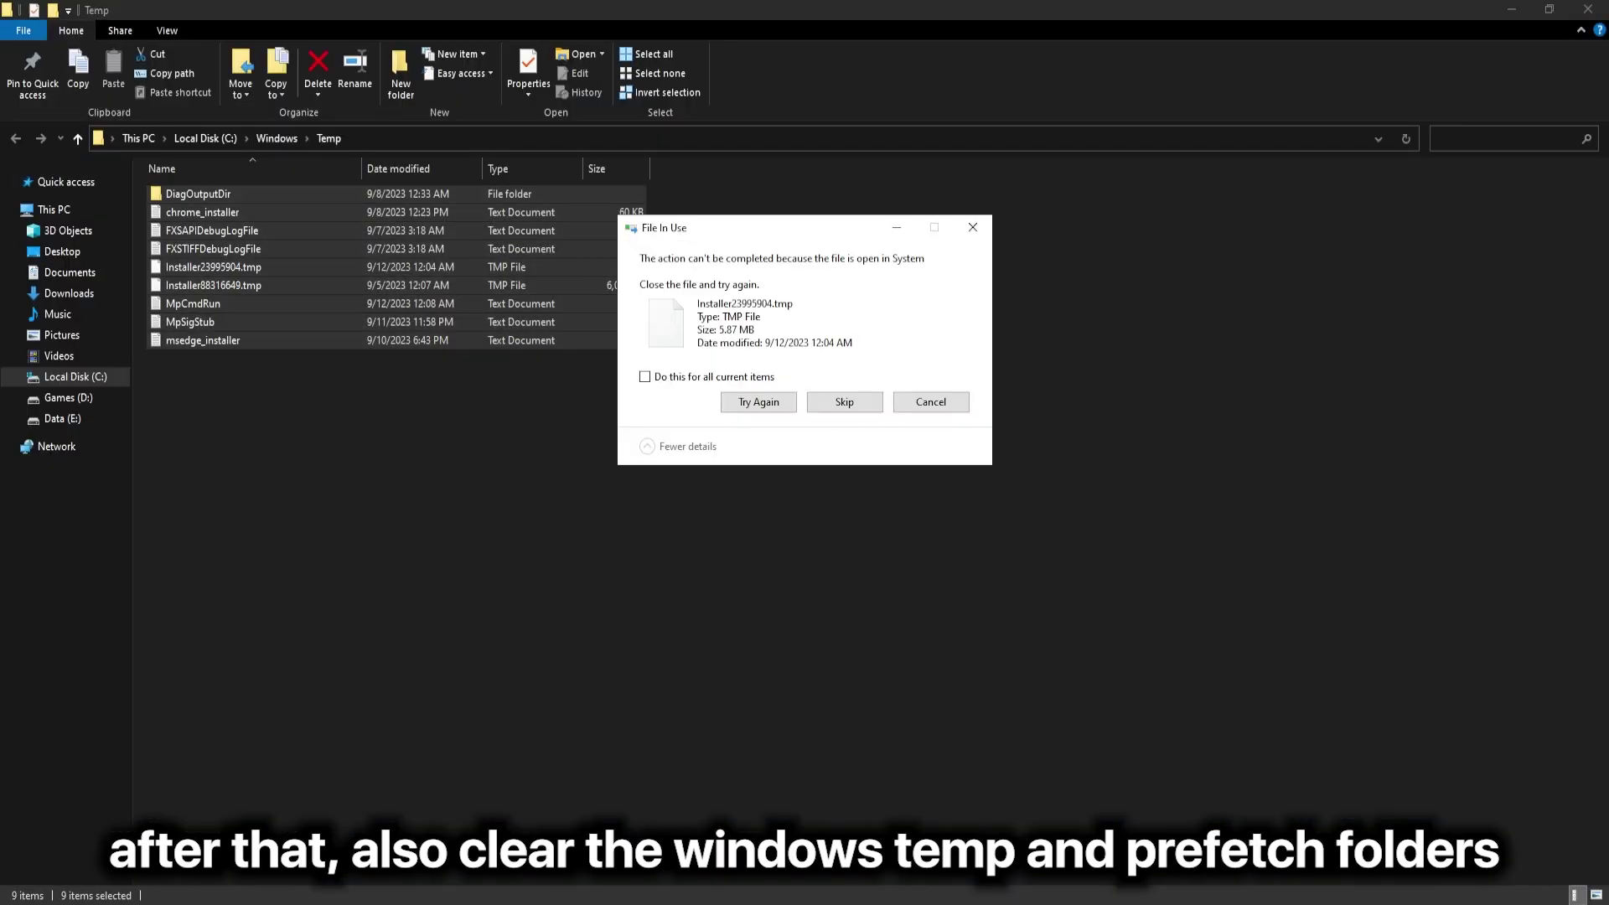
key(Return)
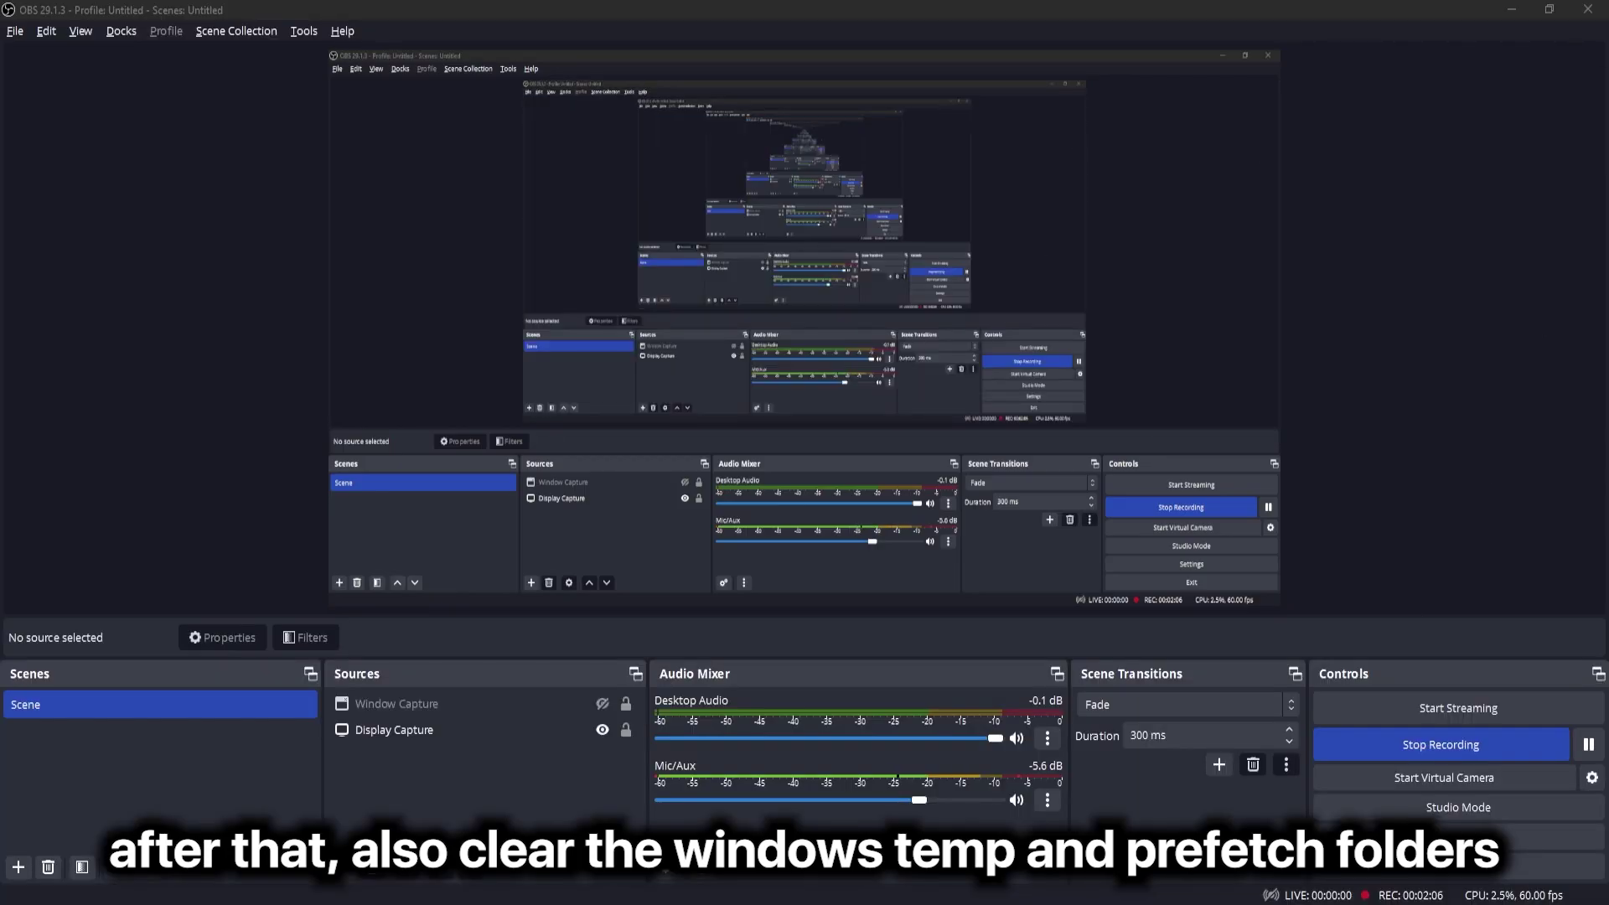
key(alt+F4)
key(Escape)
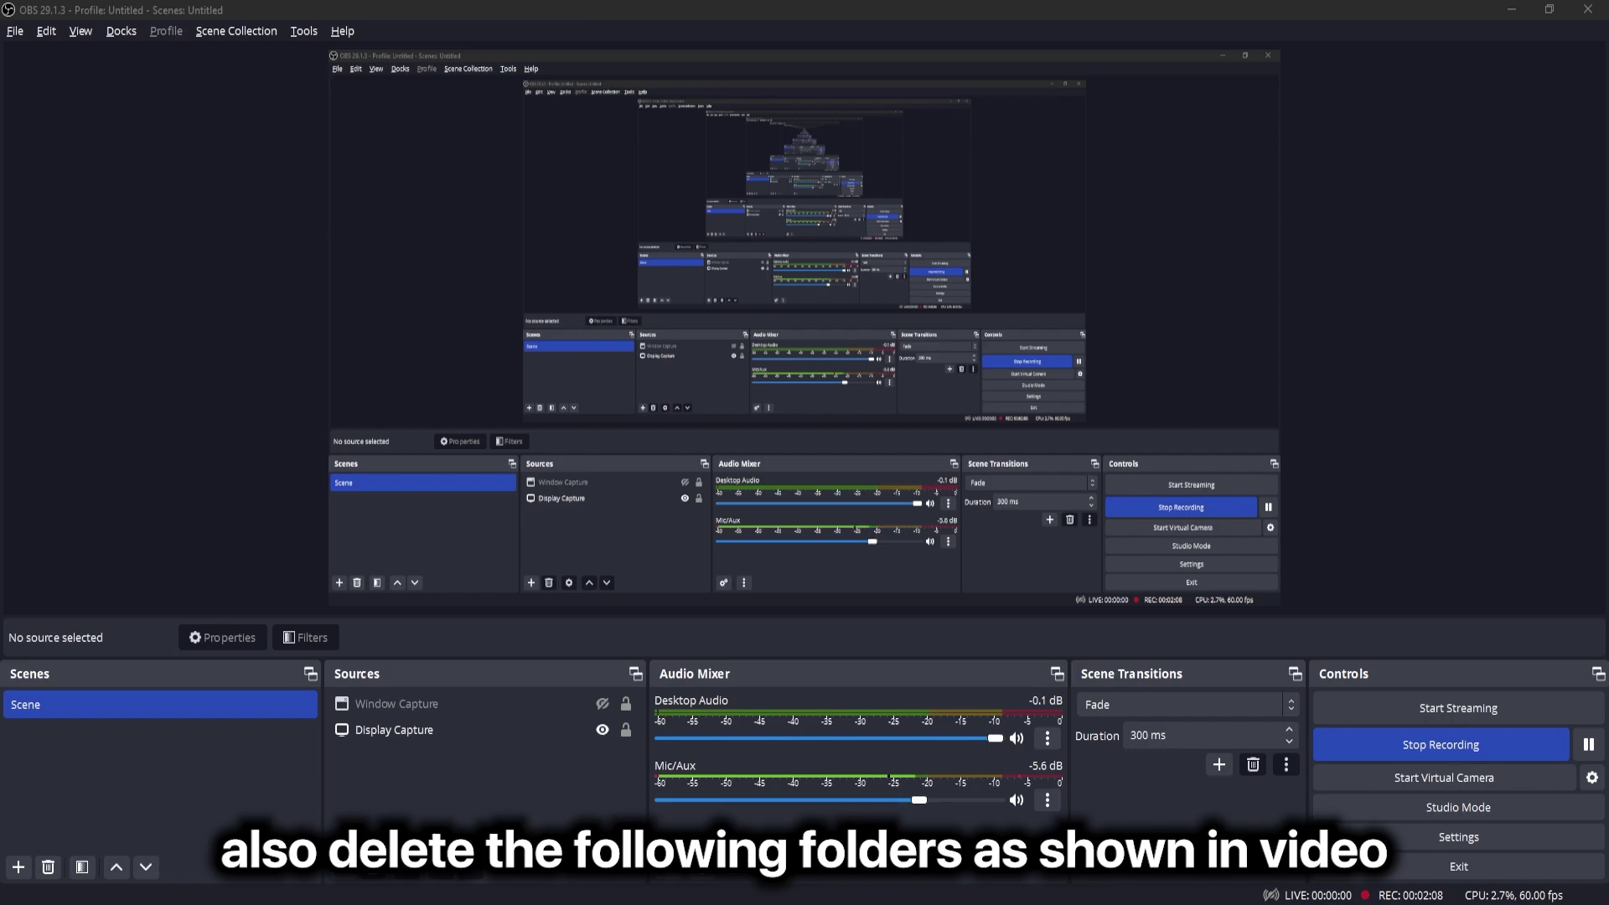
Step: Open the user's temporary files folder with %temp% and delete everything in it
key(super+r)
text(%temp%)
key(Return)
key(ctrl+a)
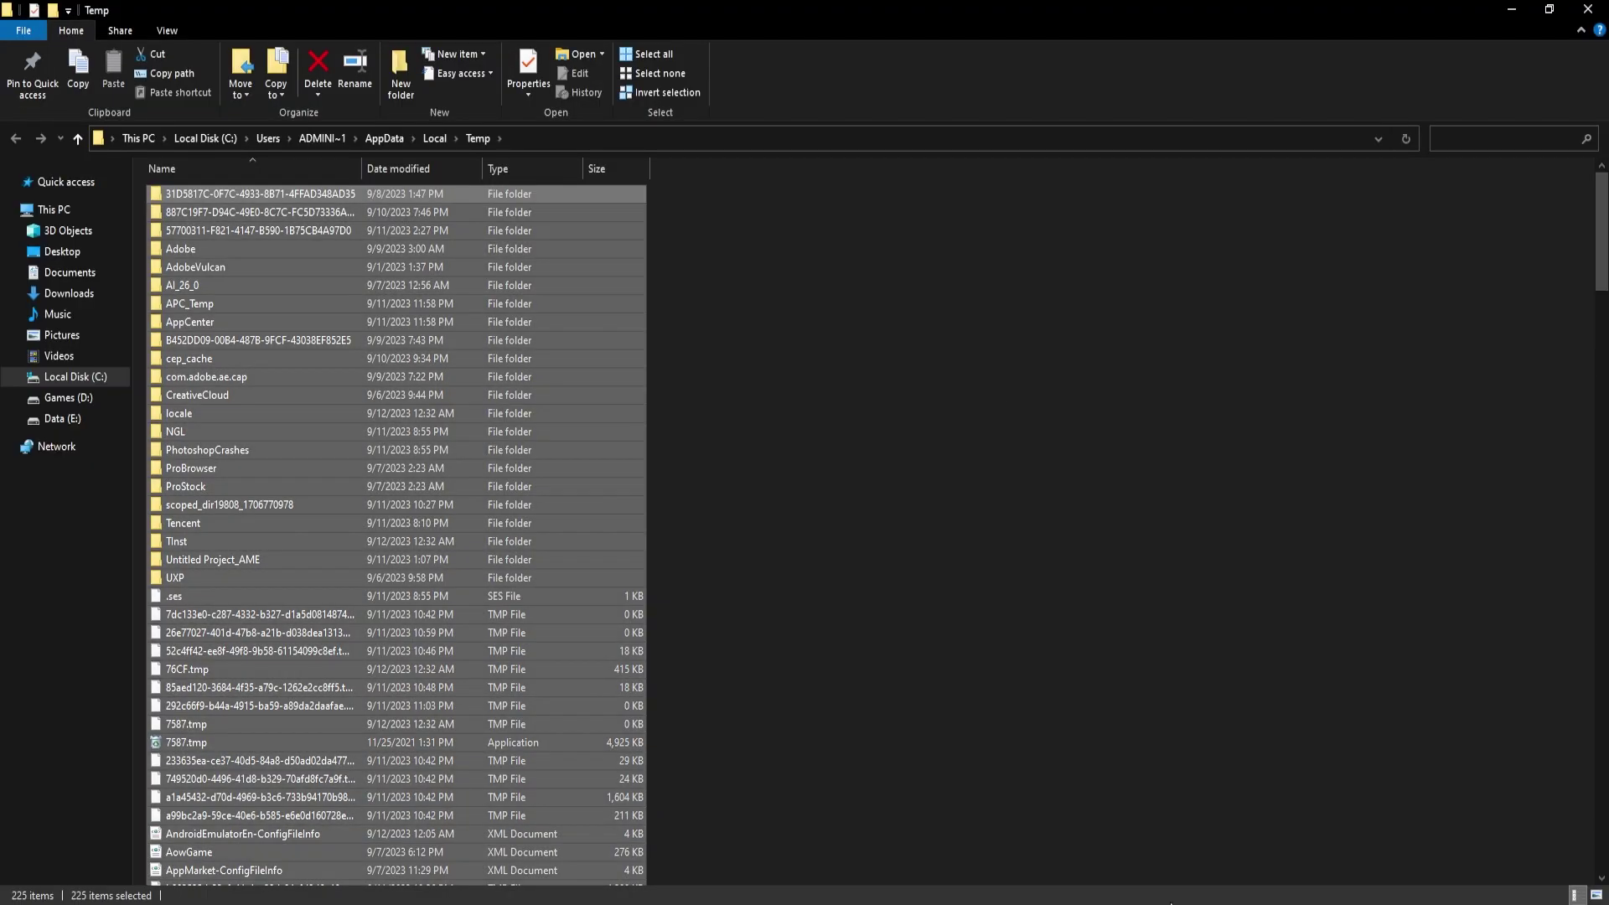
key(Delete)
key(alt+Tab)
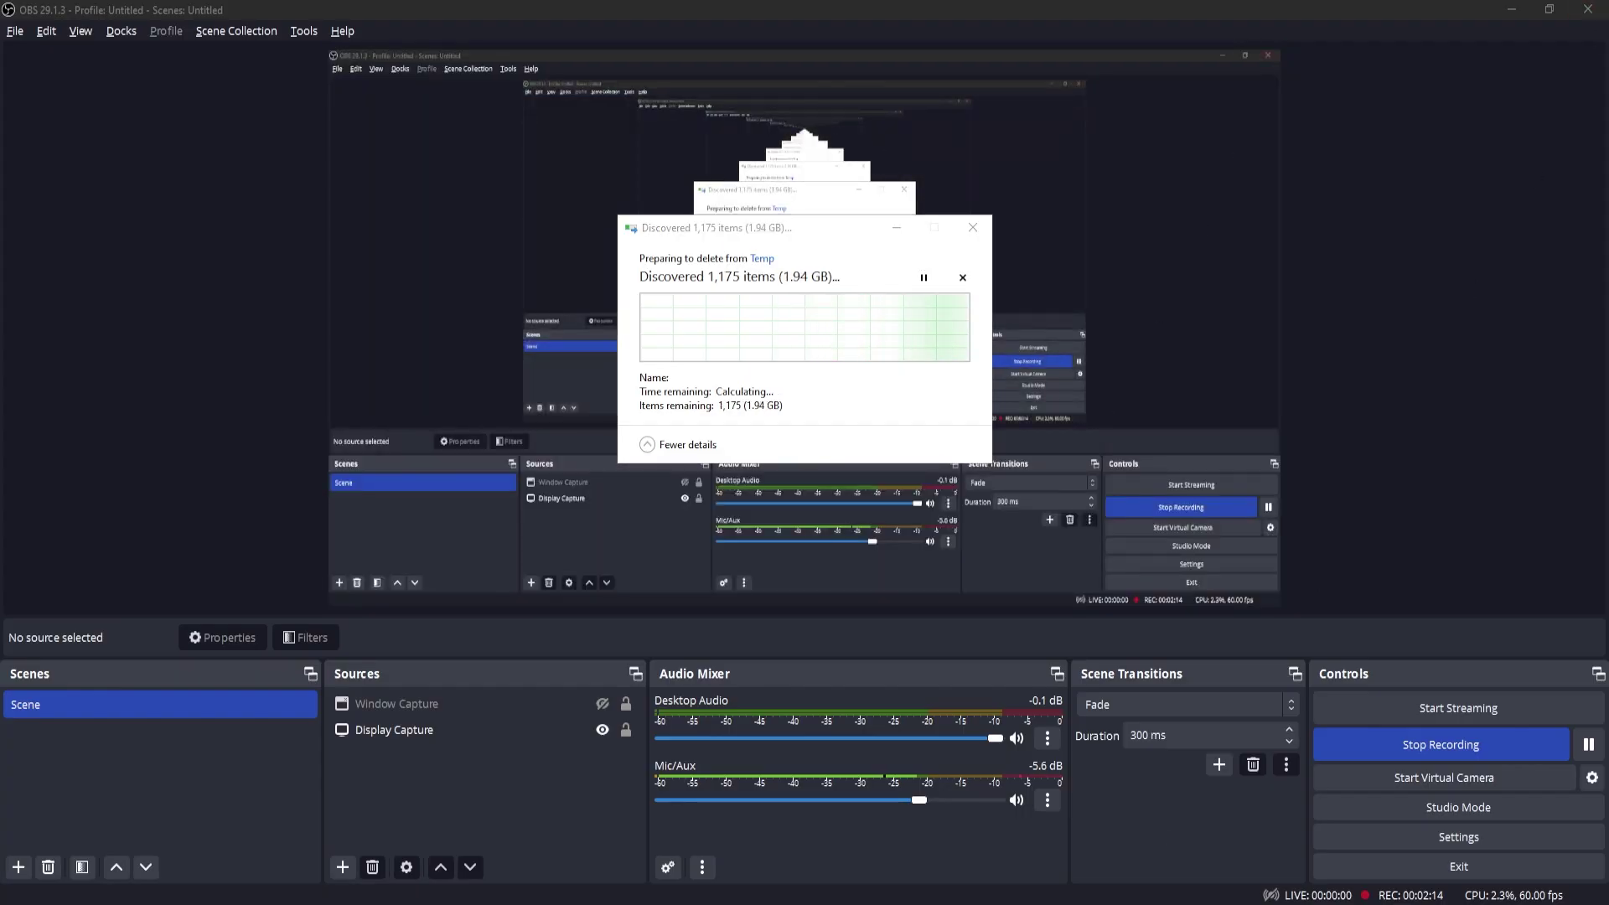
Step: Open the Windows Prefetch folder with the prefetch command
key(super+r)
text(prefetch)
key(Return)
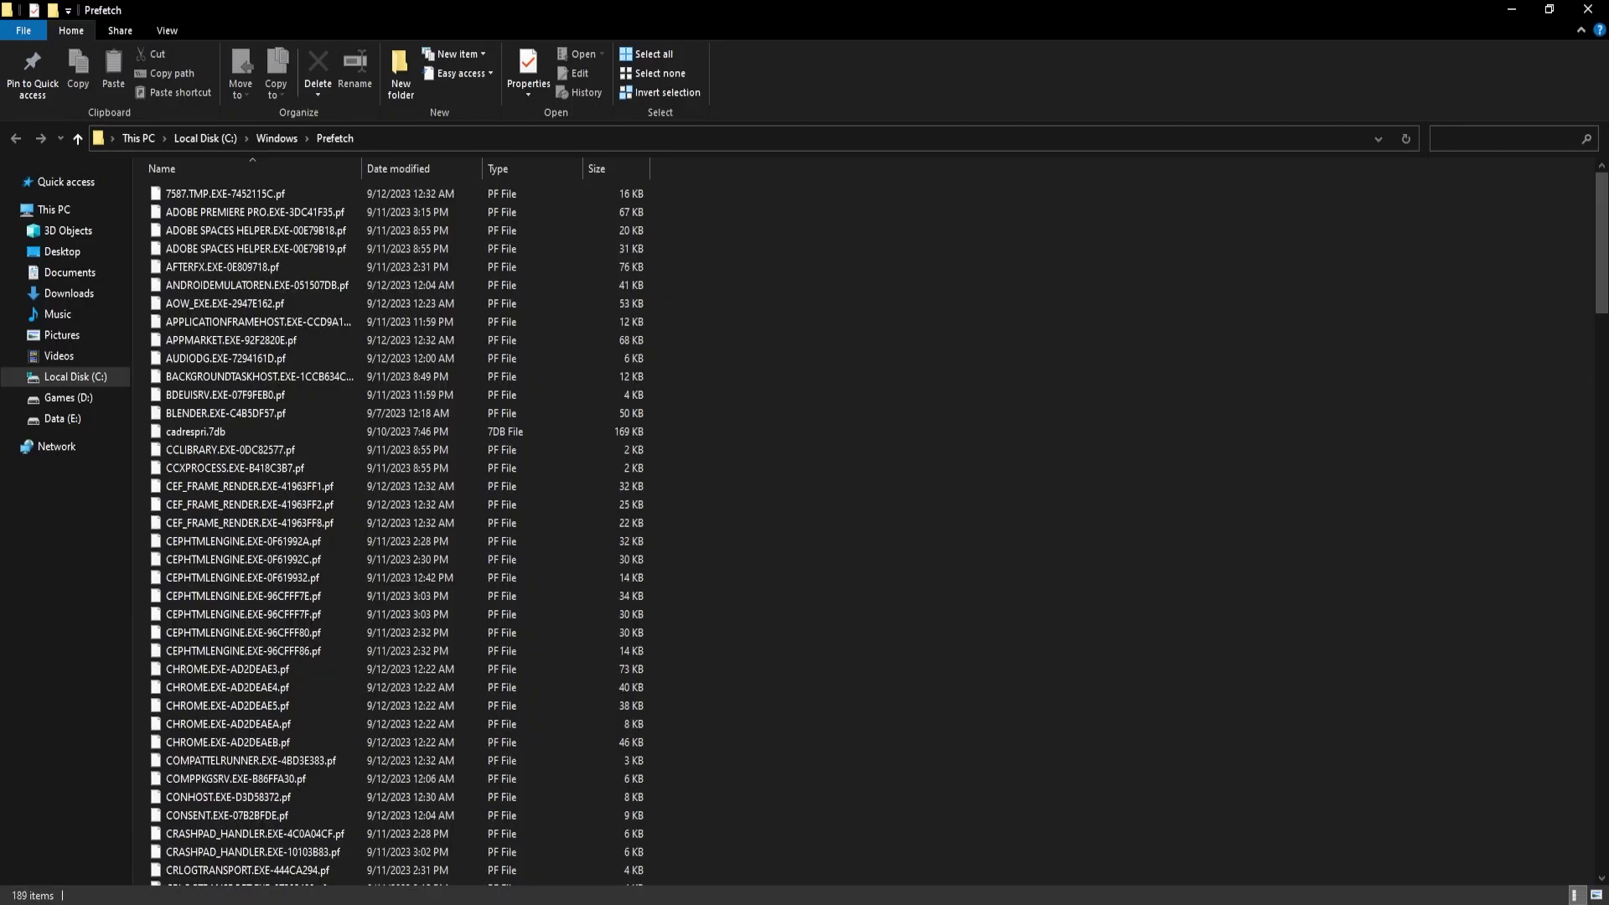
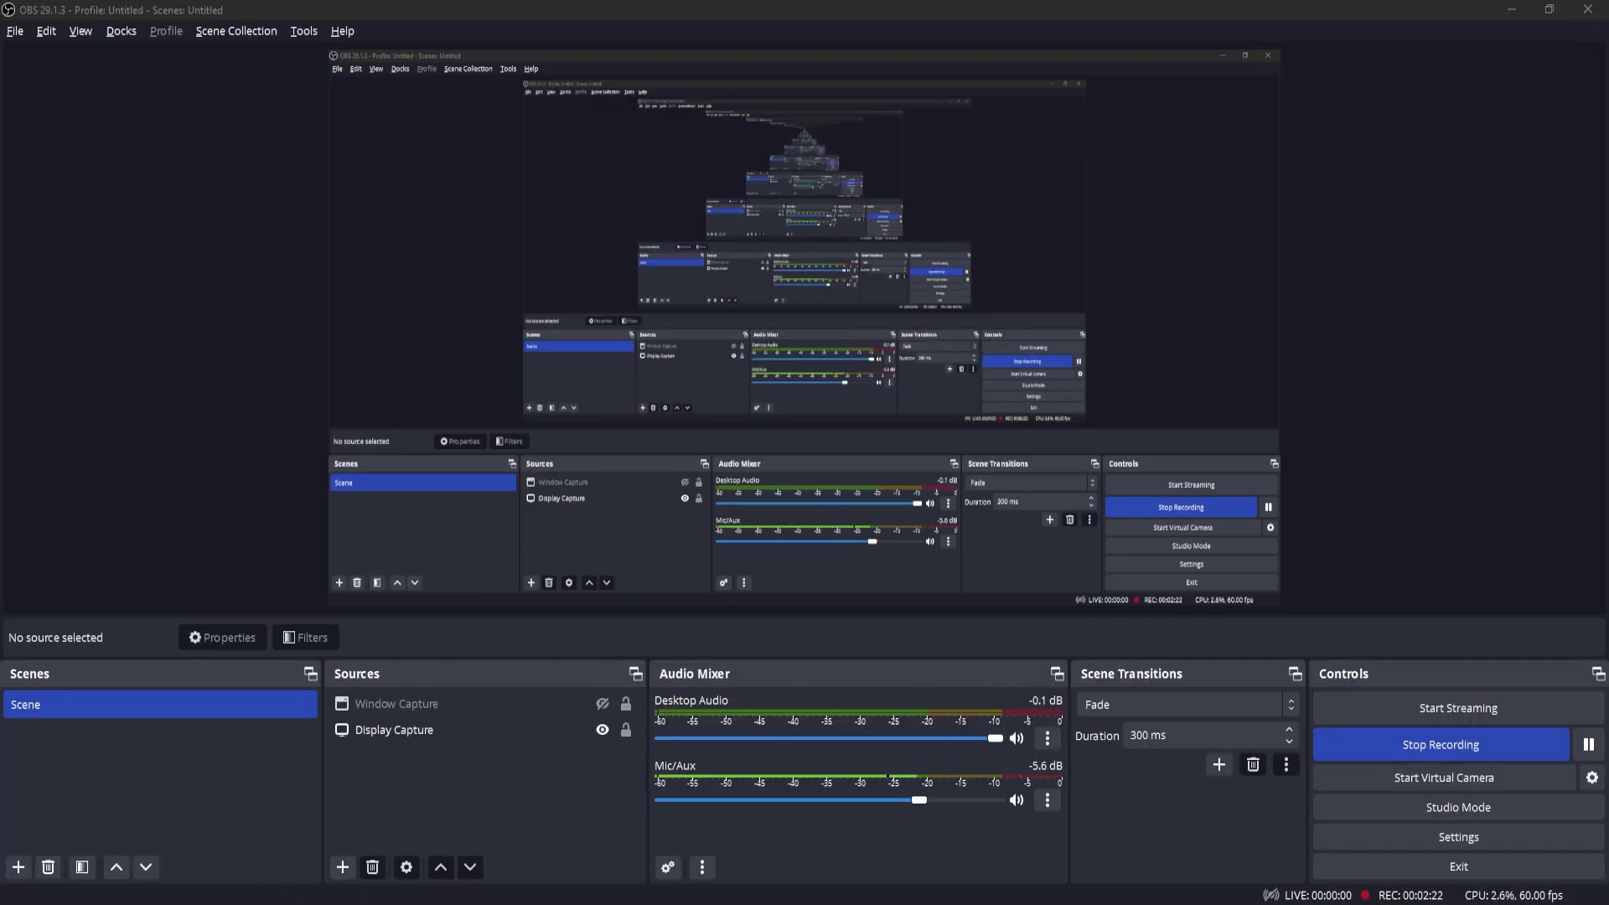
Step: Open the Registry Editor and delete the Tencent key under HKEY_CURRENT_USER\SOFTWARE
key(super)
text(regedit)
key(Return)
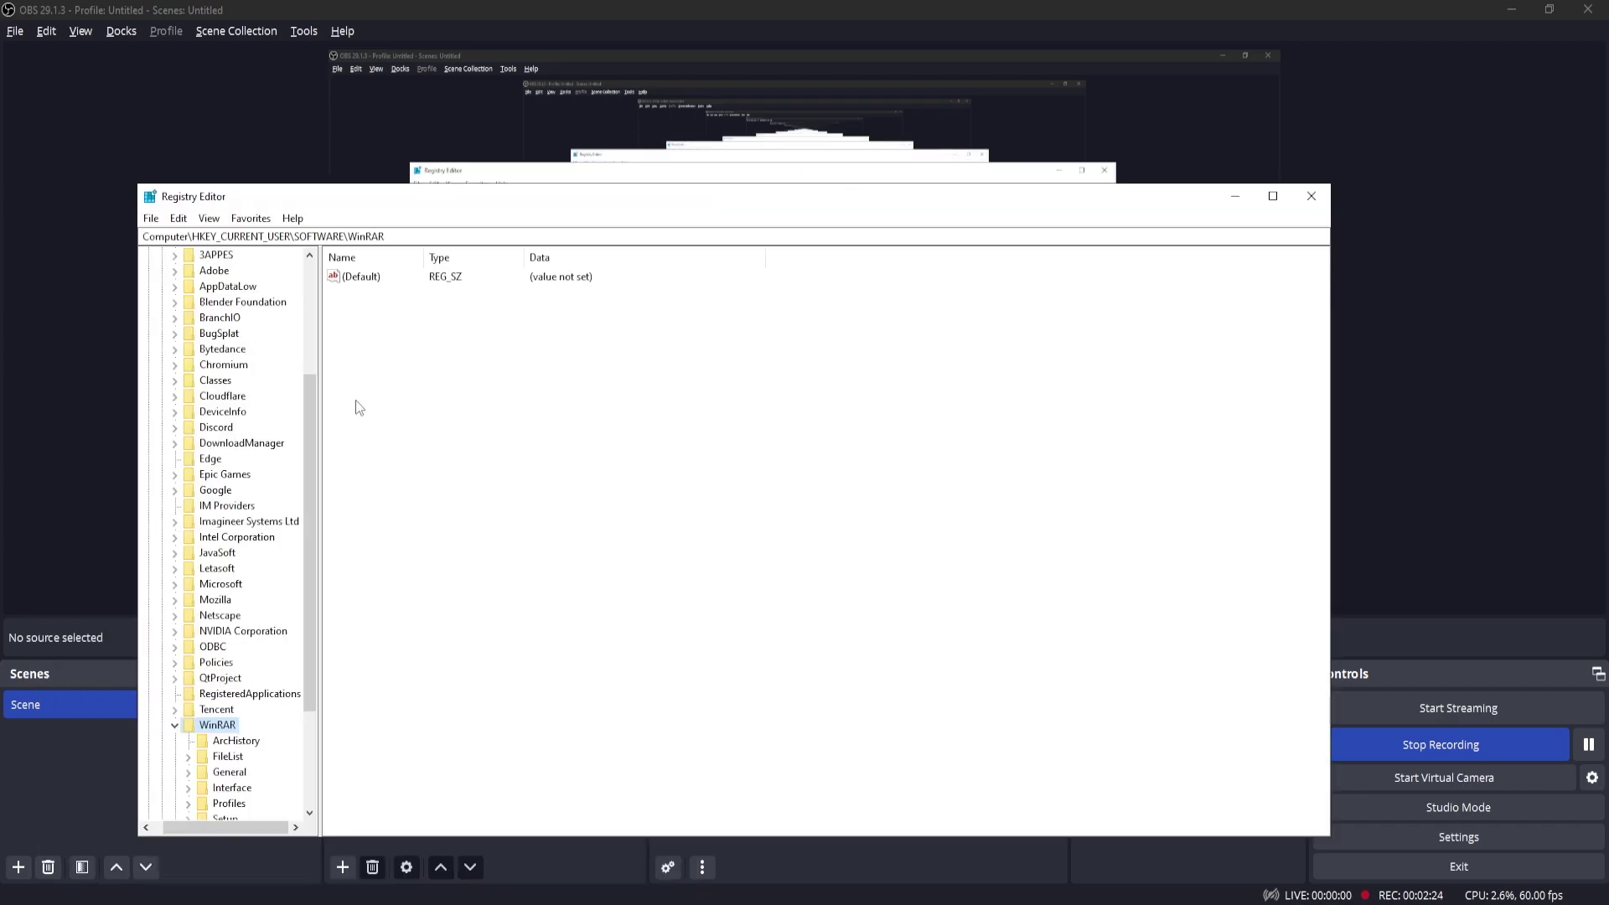
scroll(248, 700, up, 4)
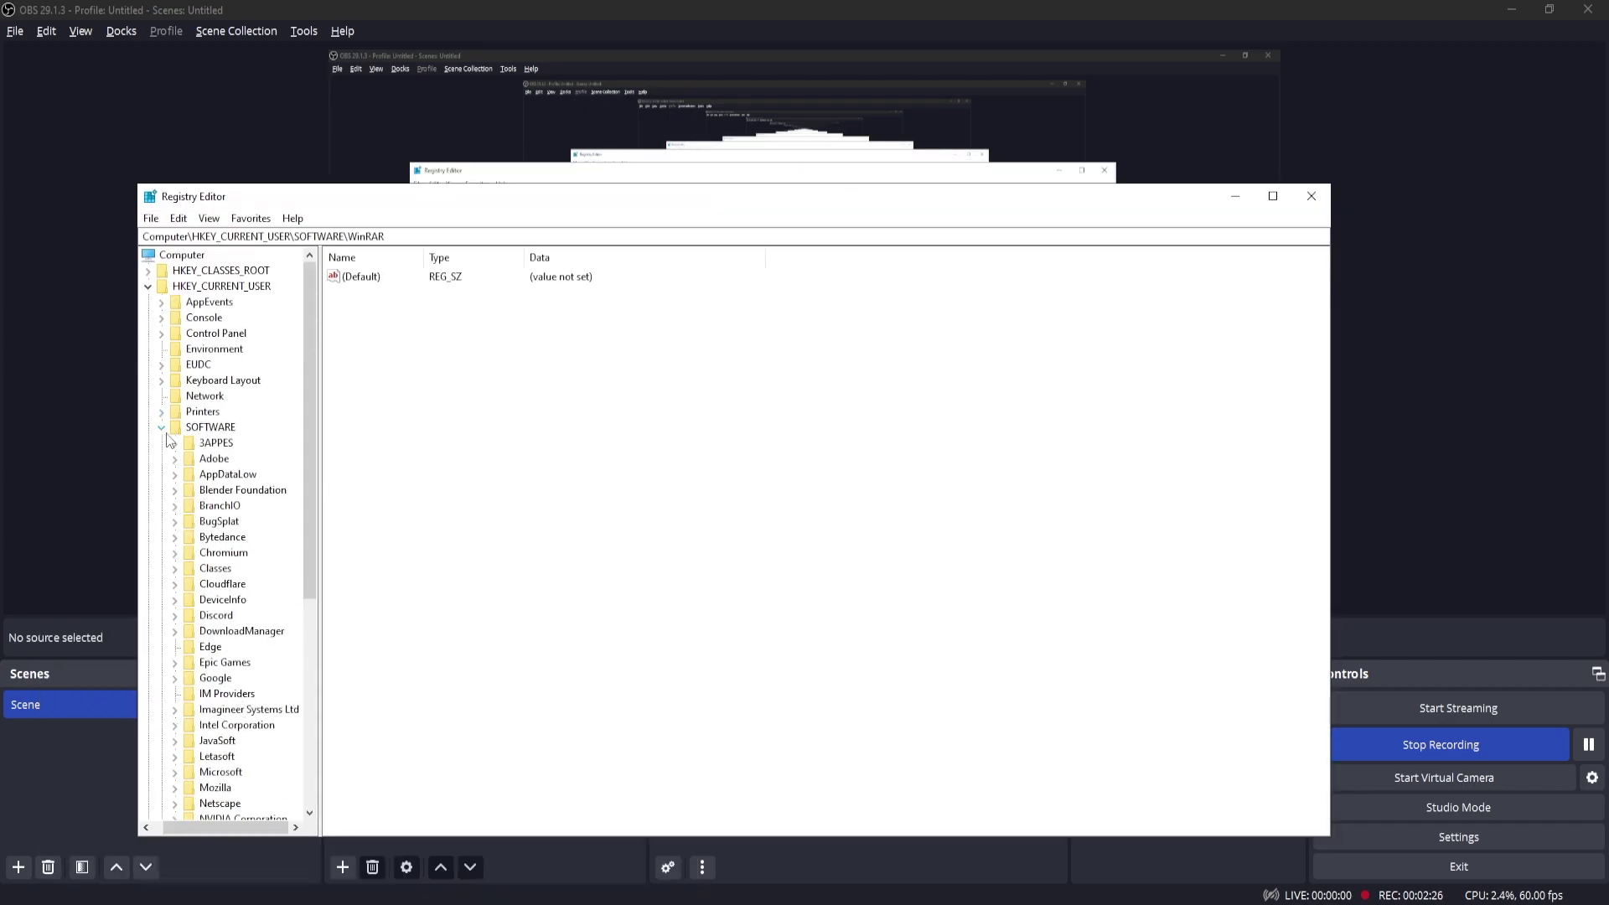
scroll(177, 769, down, 4)
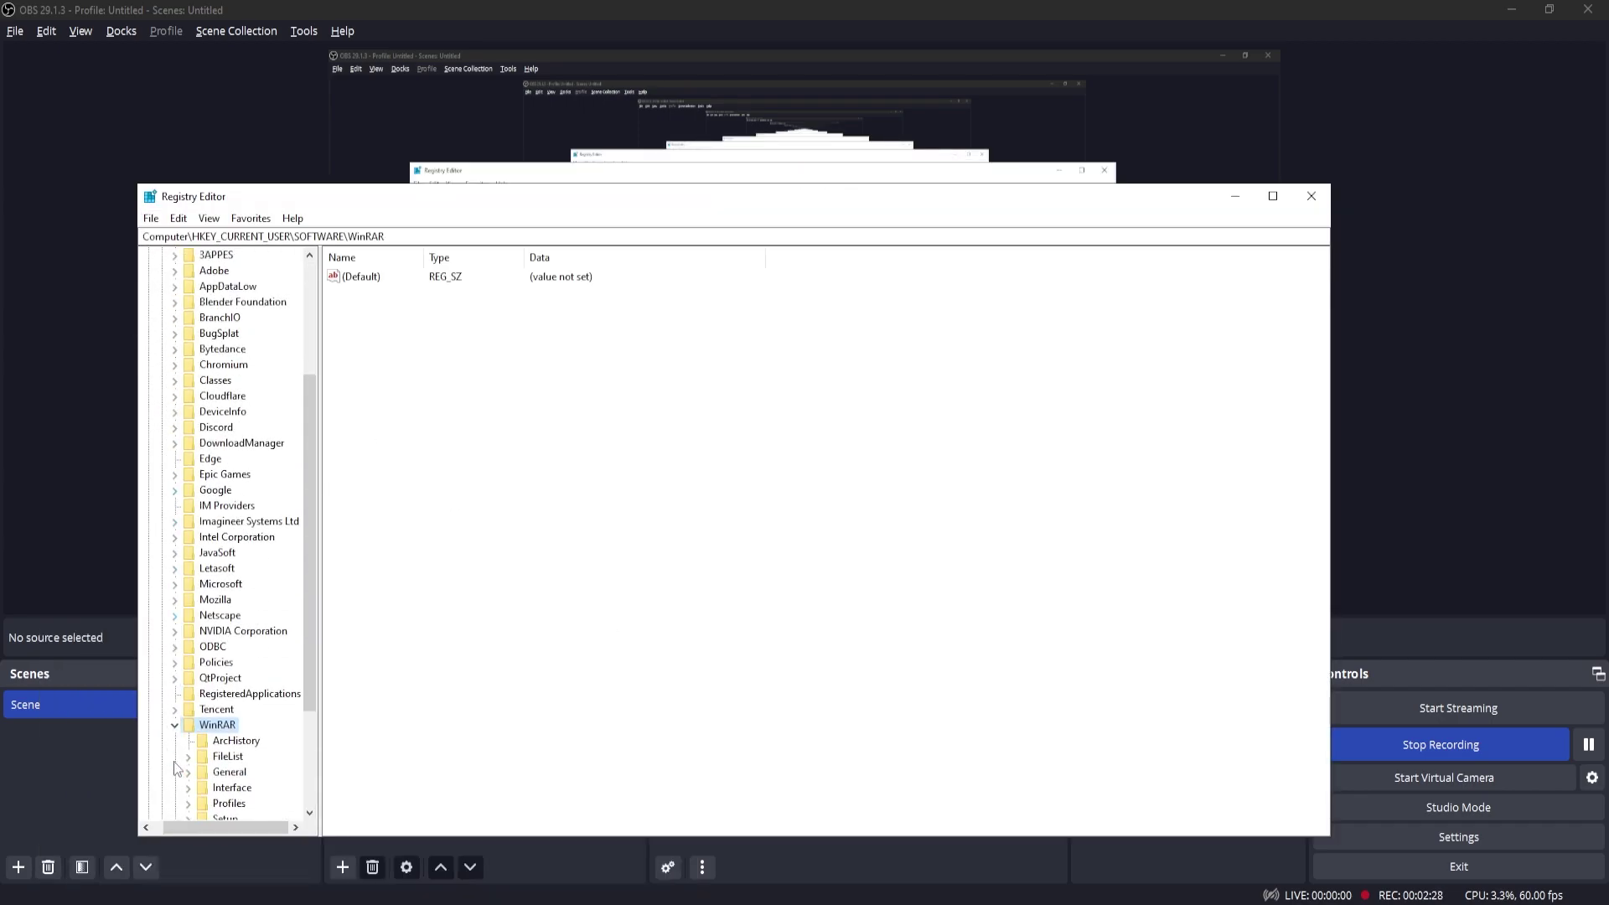
click(173, 725)
right_click(213, 712)
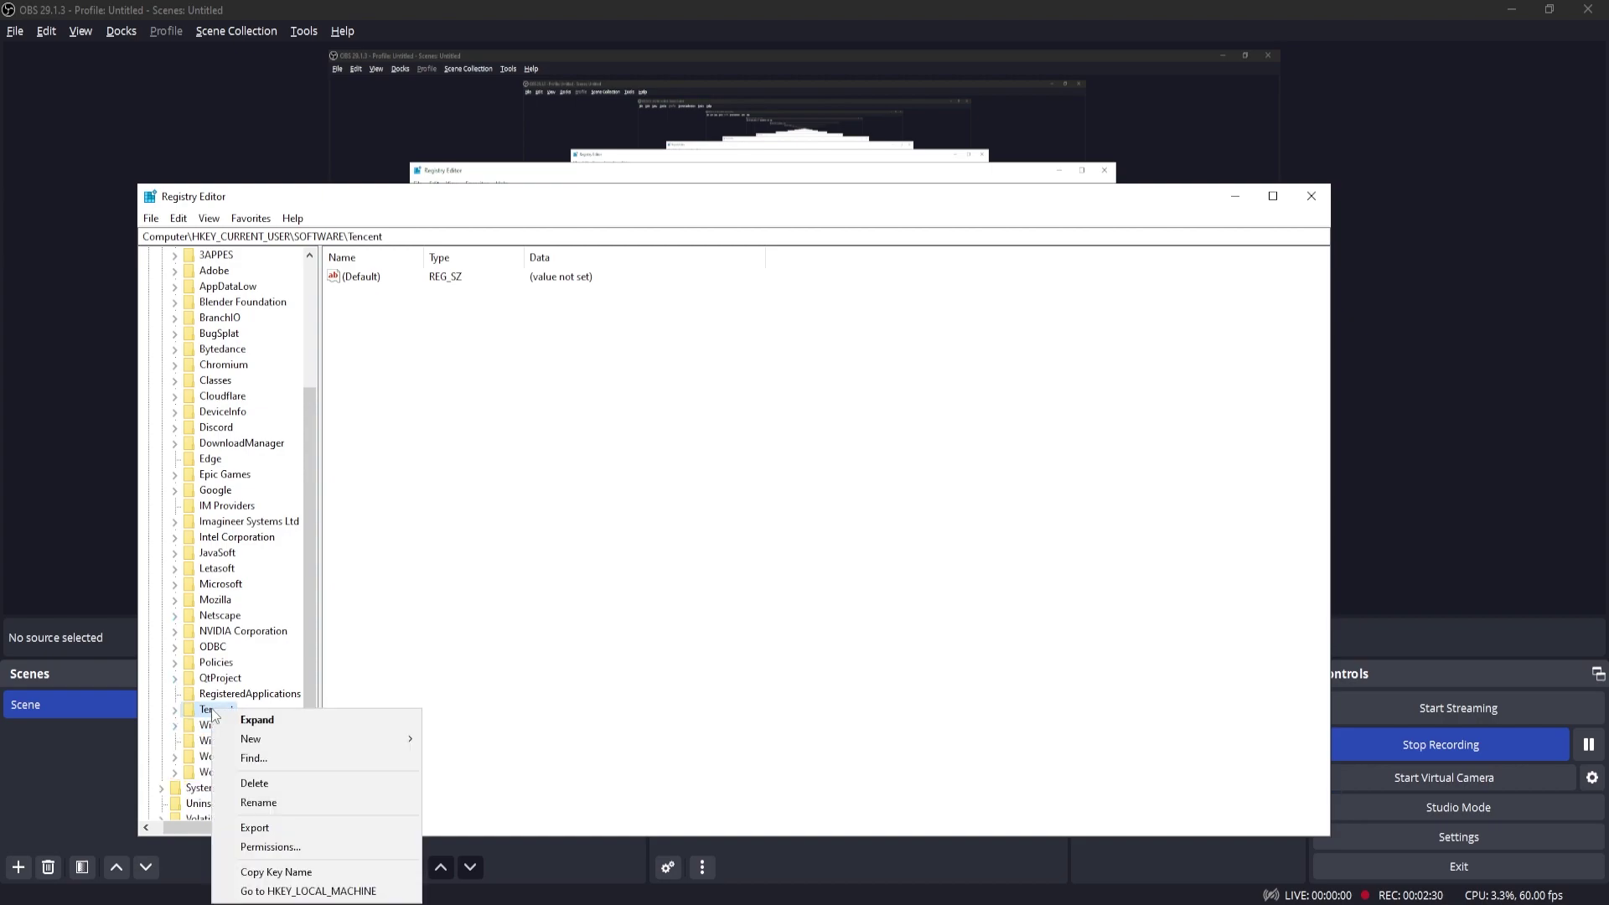
click(268, 785)
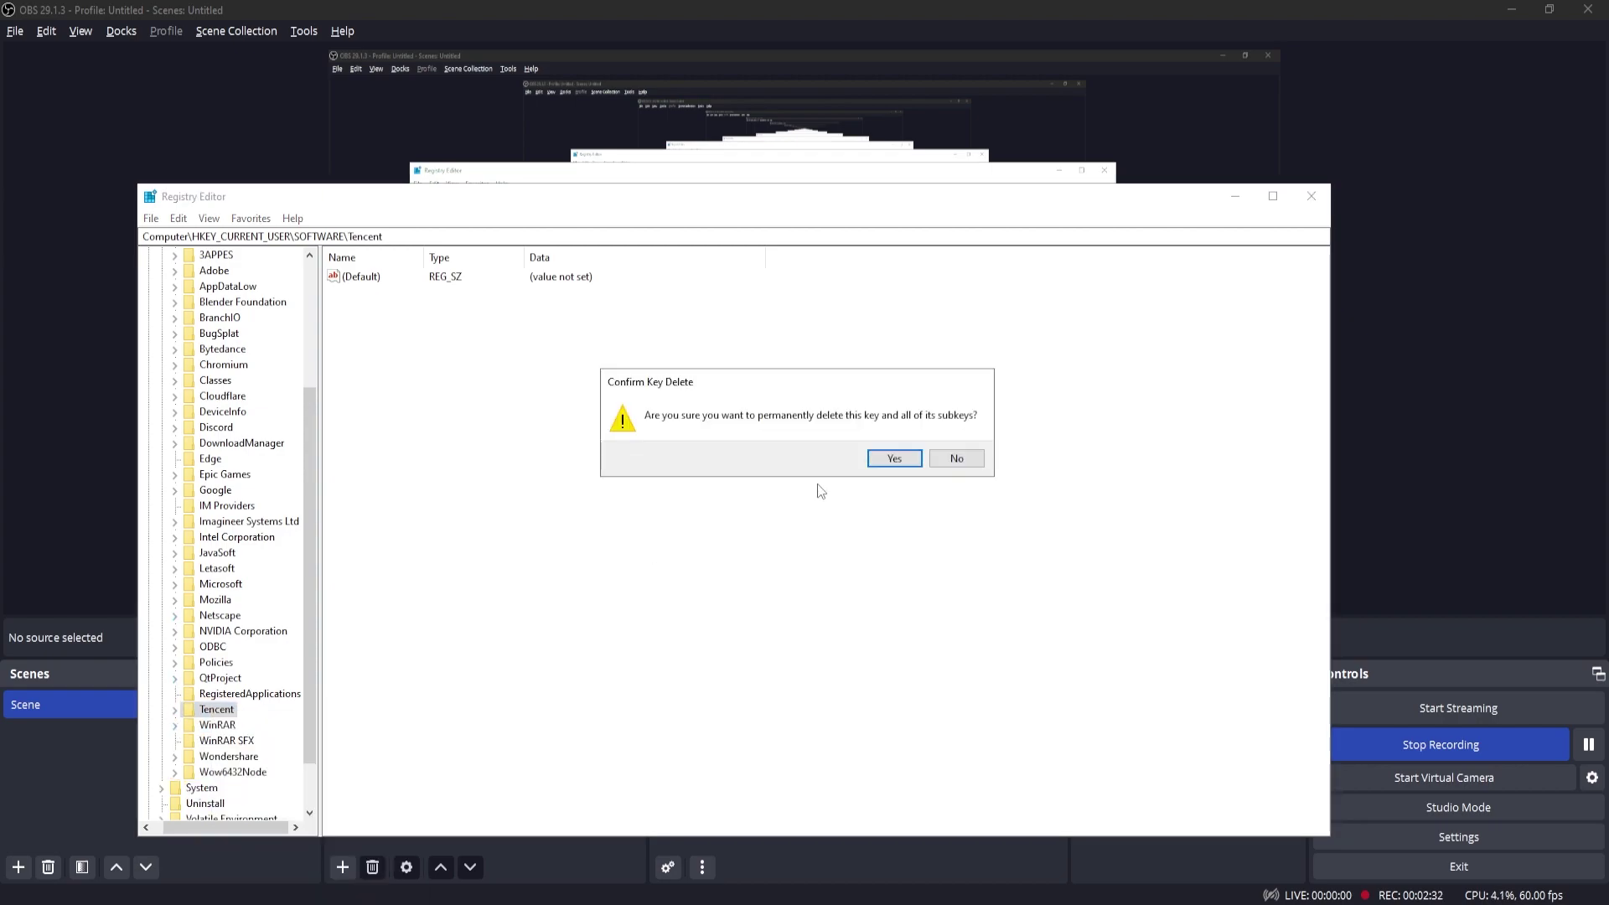
click(895, 461)
Step: Delete the Tencent key under HKEY_LOCAL_MACHINE\SOFTWARE and close the Registry Editor
scroll(146, 681, down, 1)
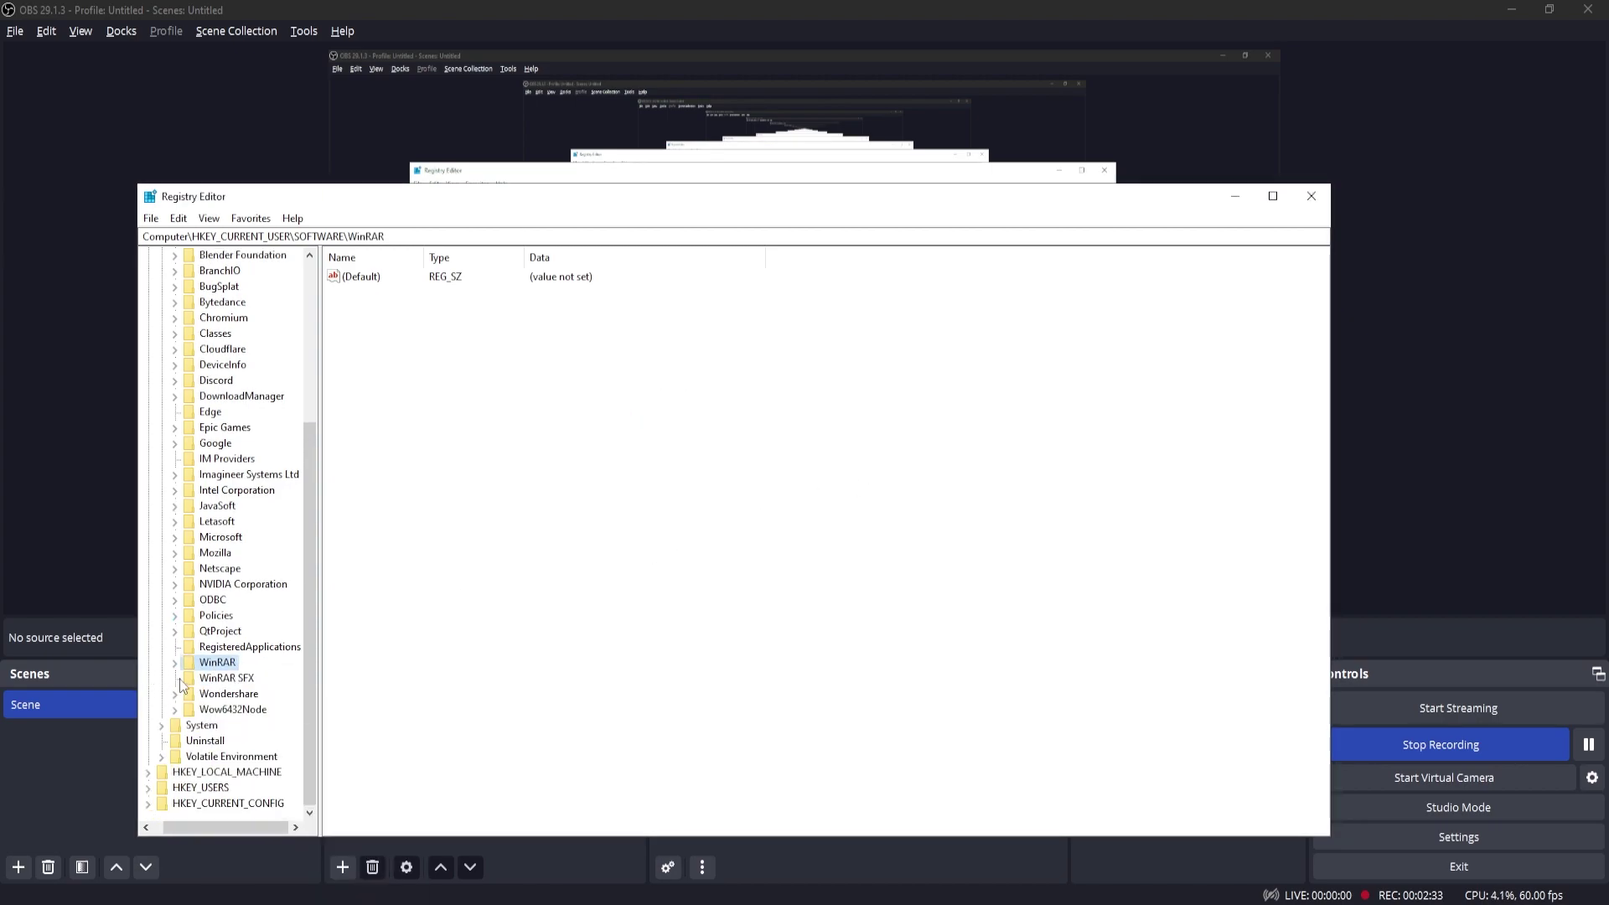
click(148, 772)
click(165, 757)
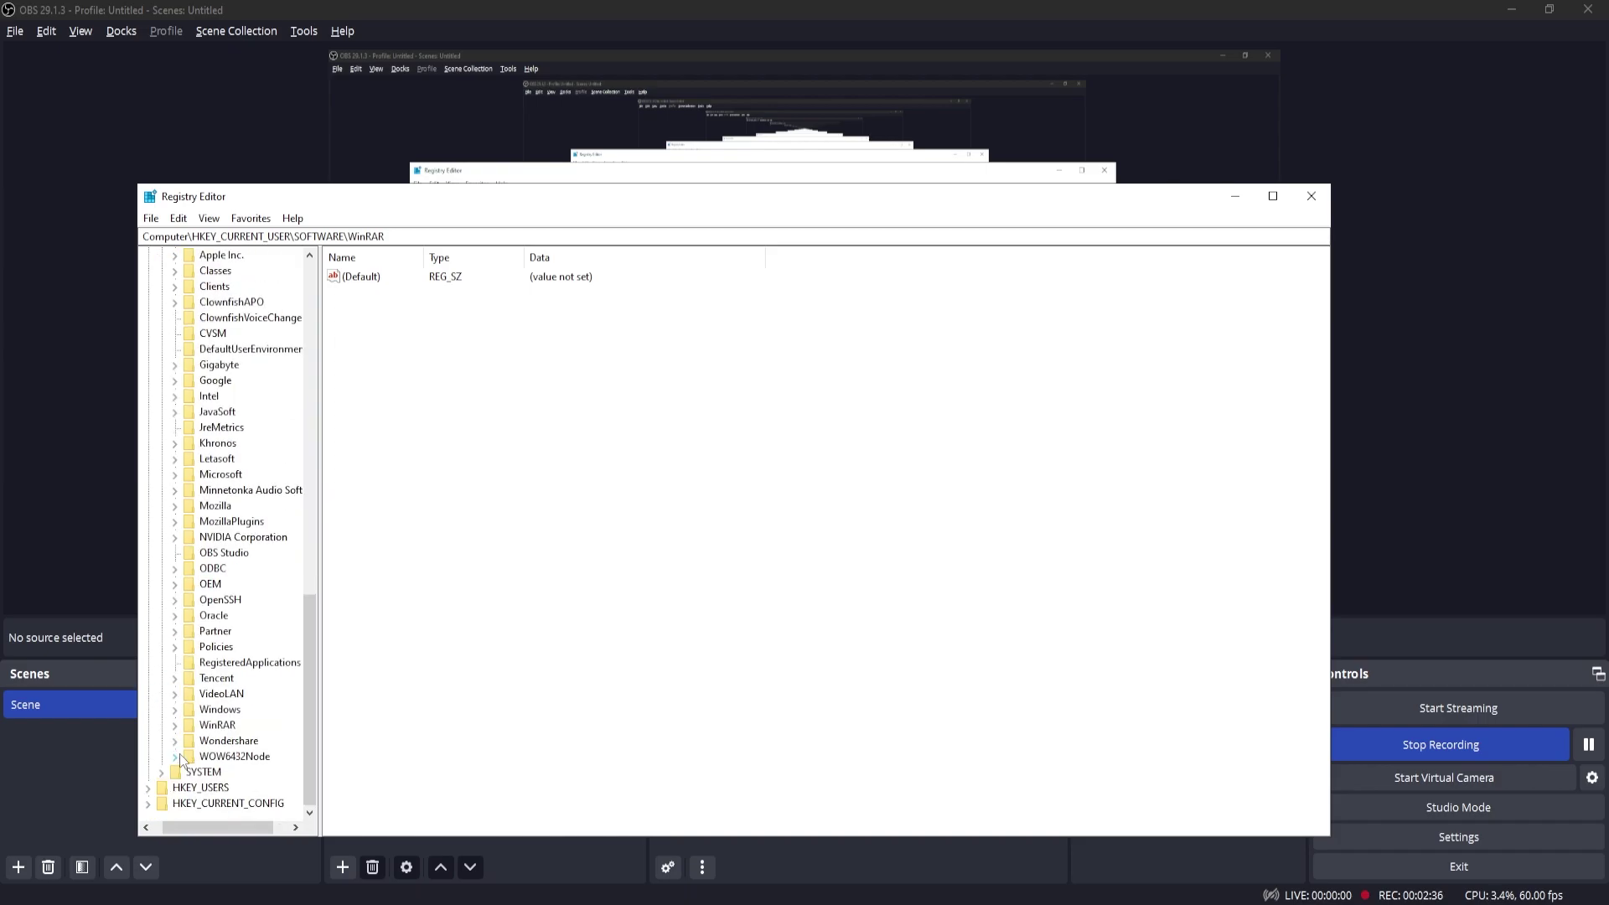
right_click(220, 686)
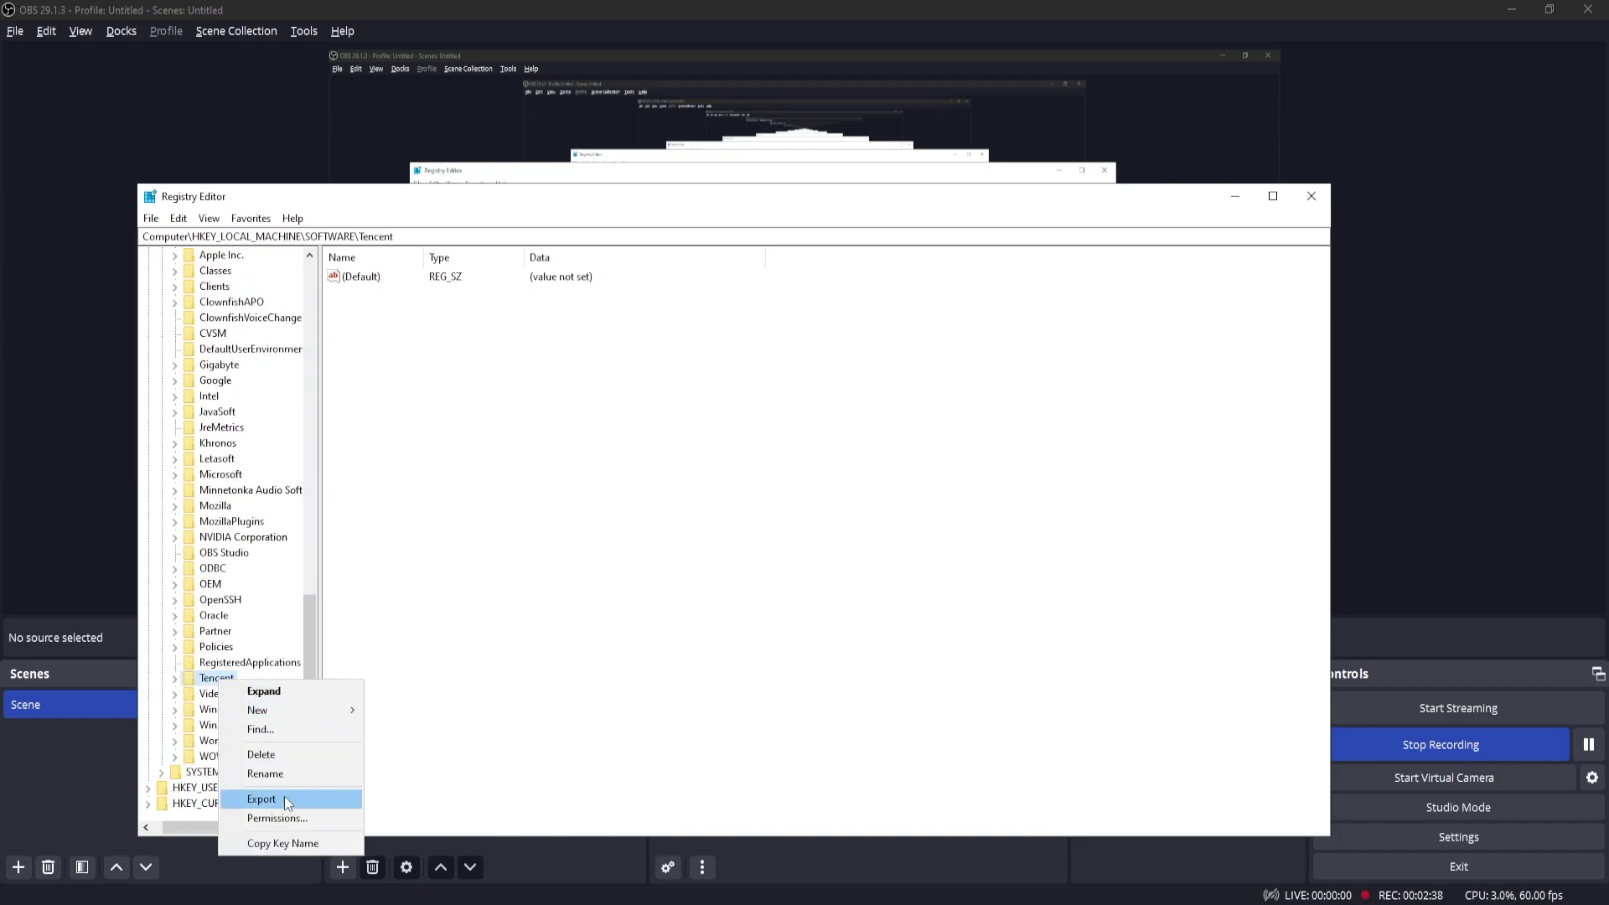
click(303, 750)
click(891, 459)
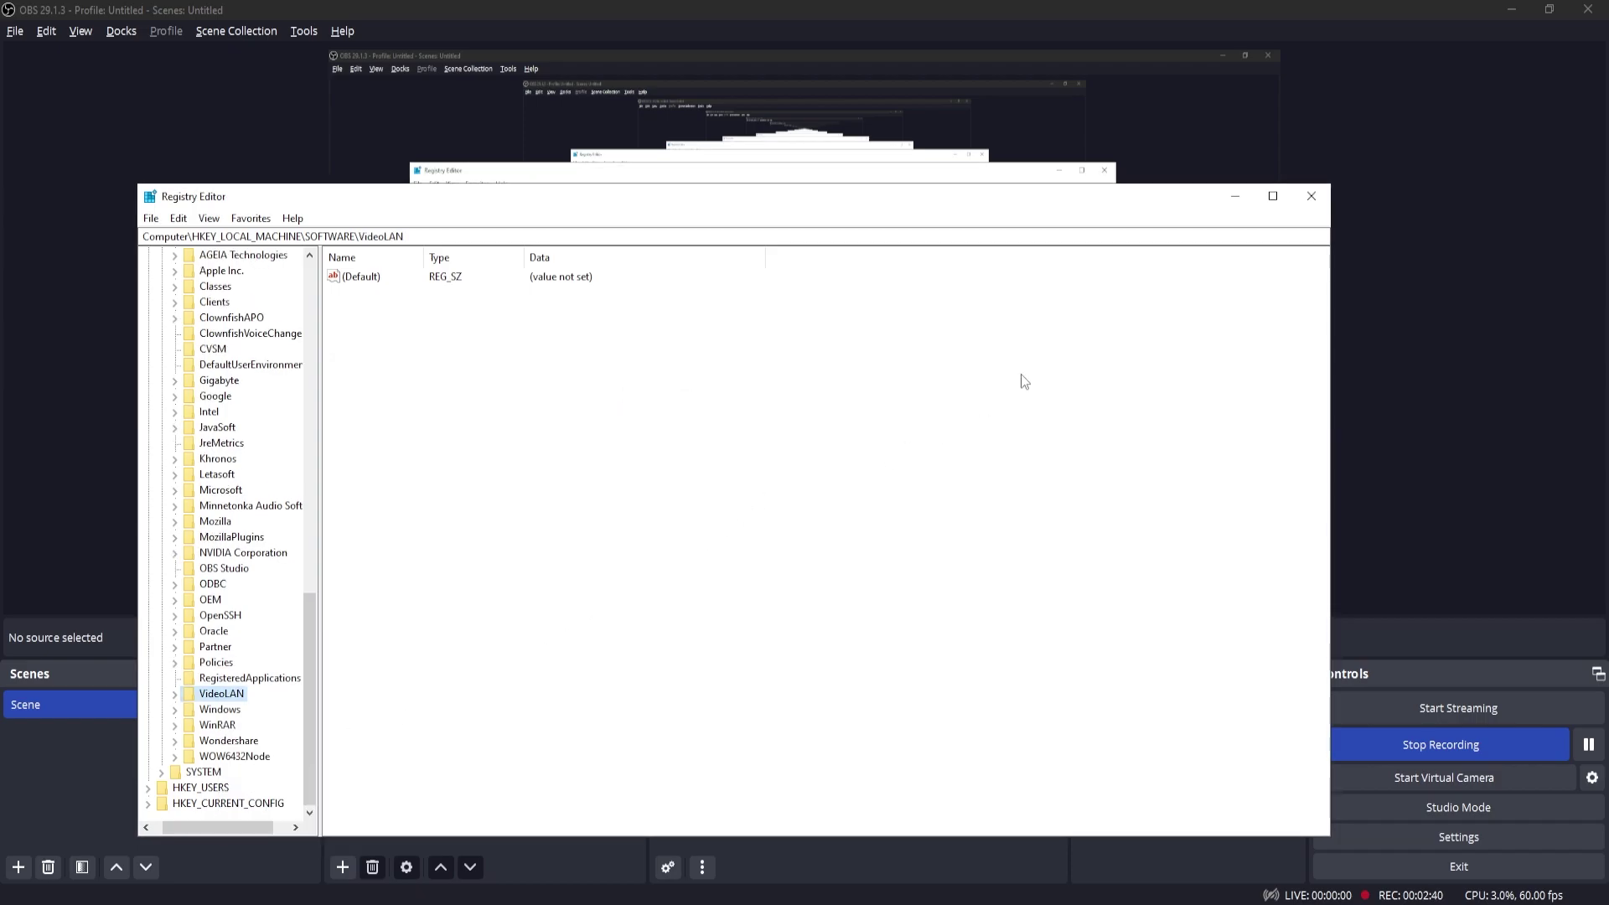
click(1312, 196)
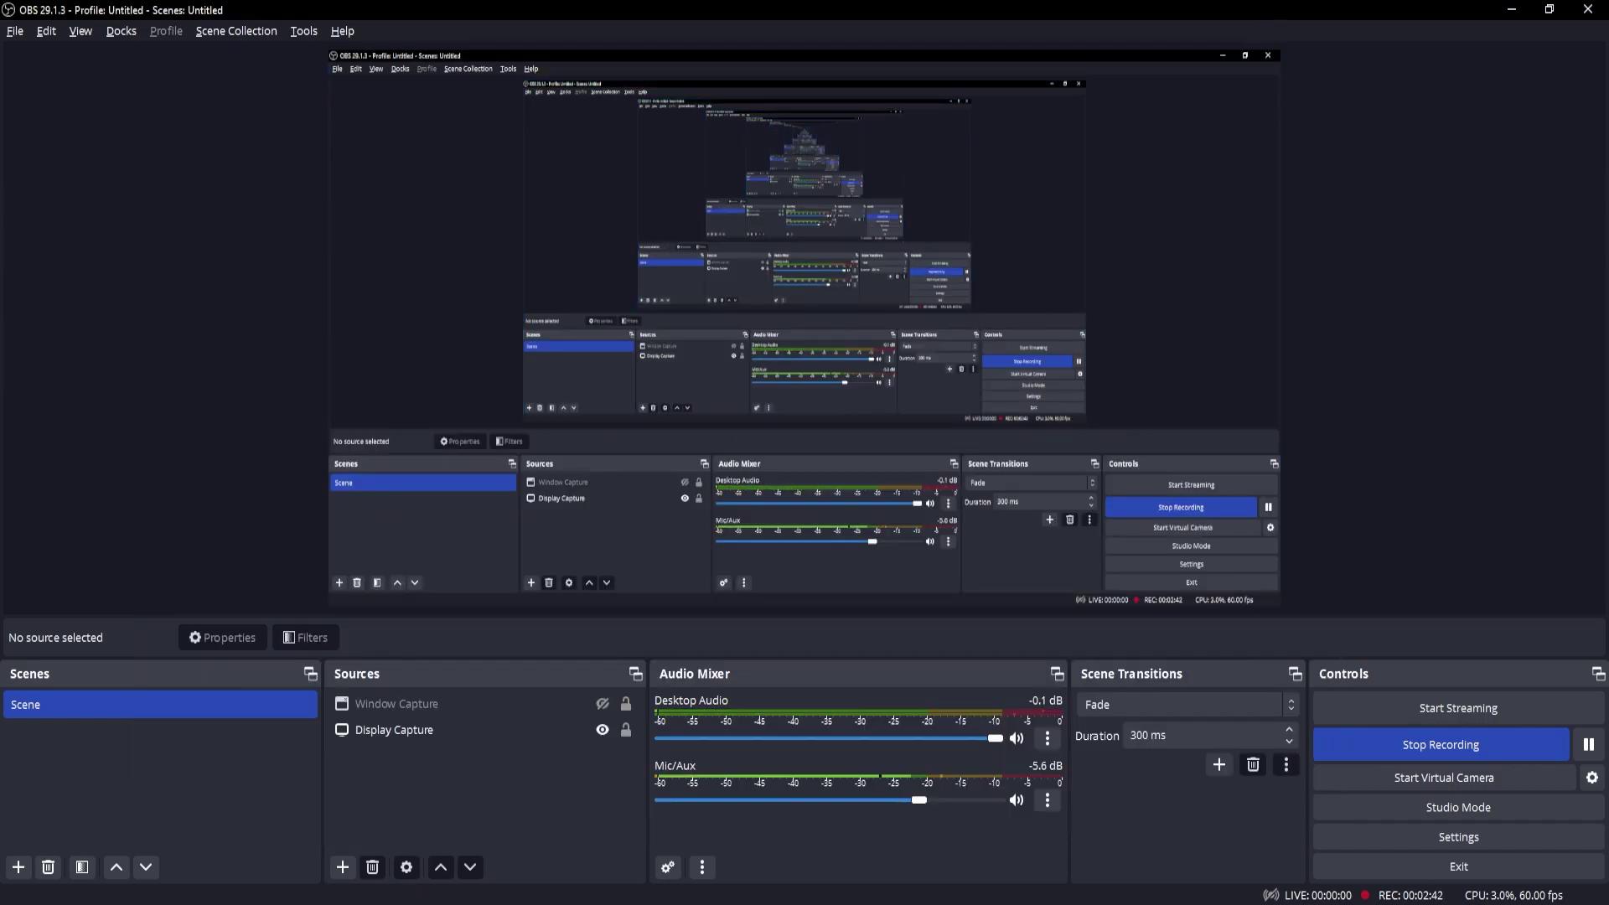
Step: Open the AppData folder with the appdata command and check its LocalLow subfolder for Tencent leftovers
key(super+e)
key(alt+F4)
key(super+r)
text(appdata)
key(Return)
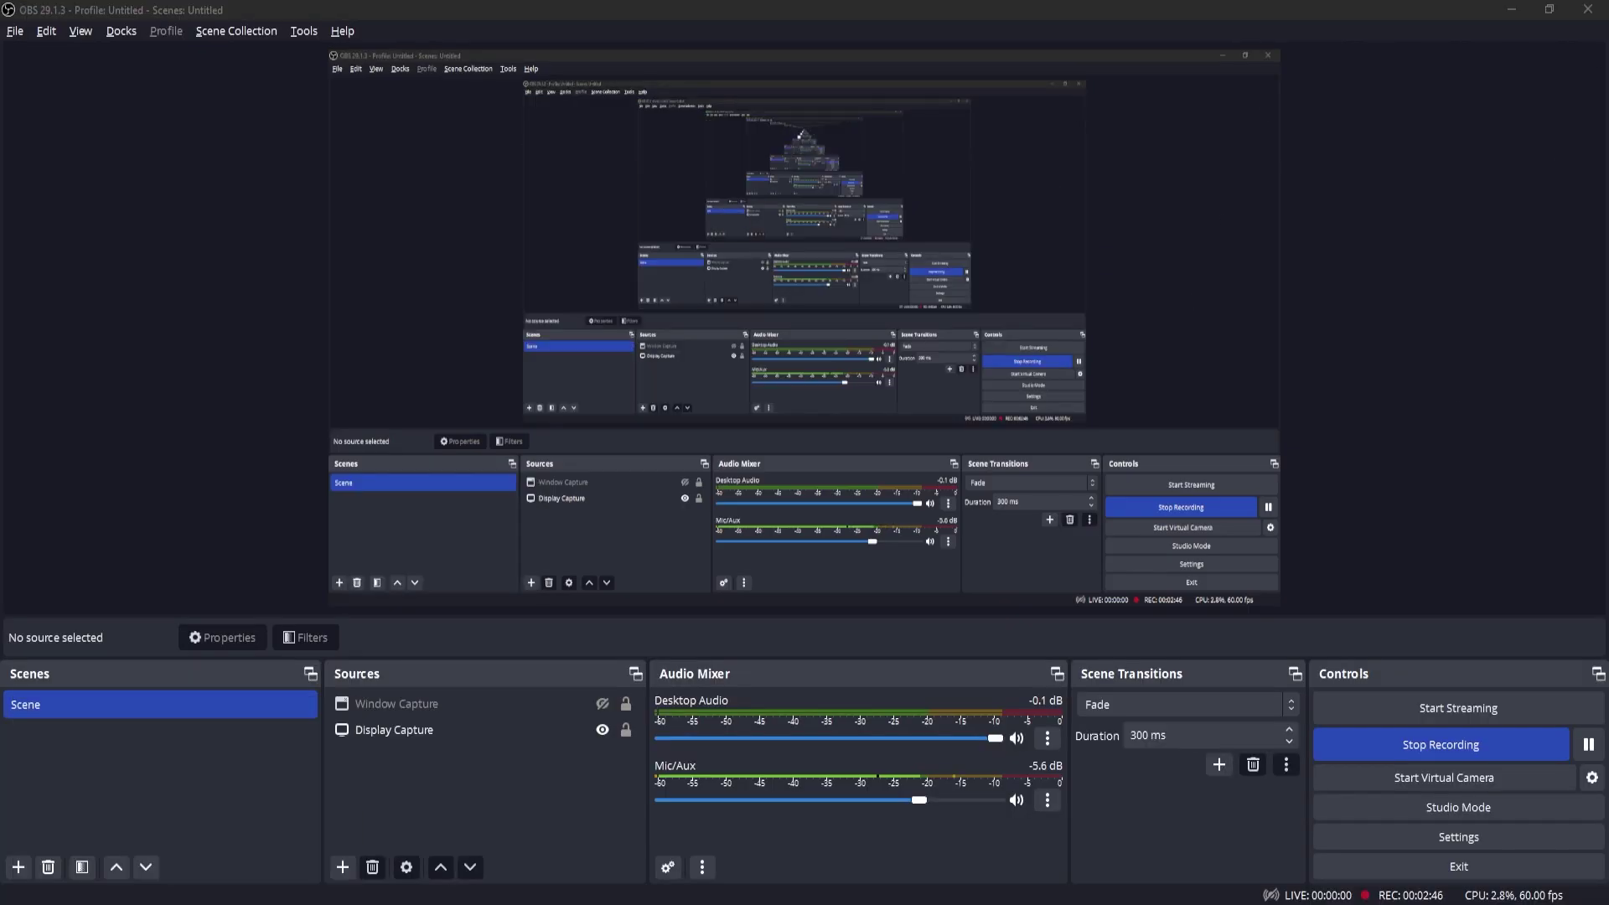
double_click(243, 204)
click(225, 139)
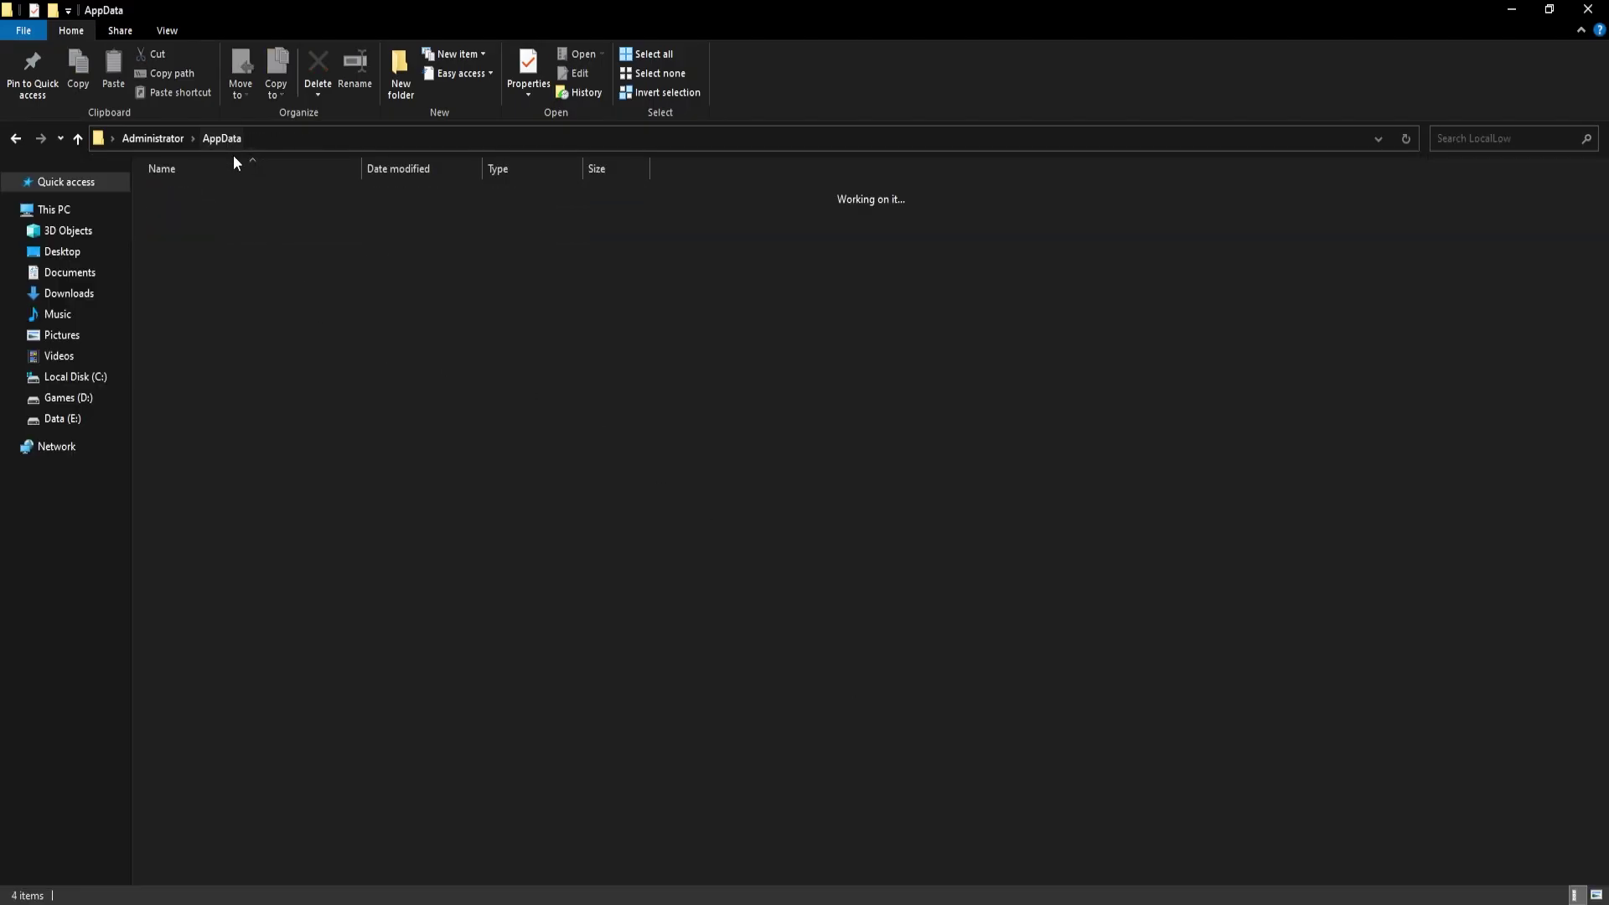
Step: Permanently delete the Tencent folder in AppData\Local and refresh the folder view
double_click(231, 192)
click(214, 706)
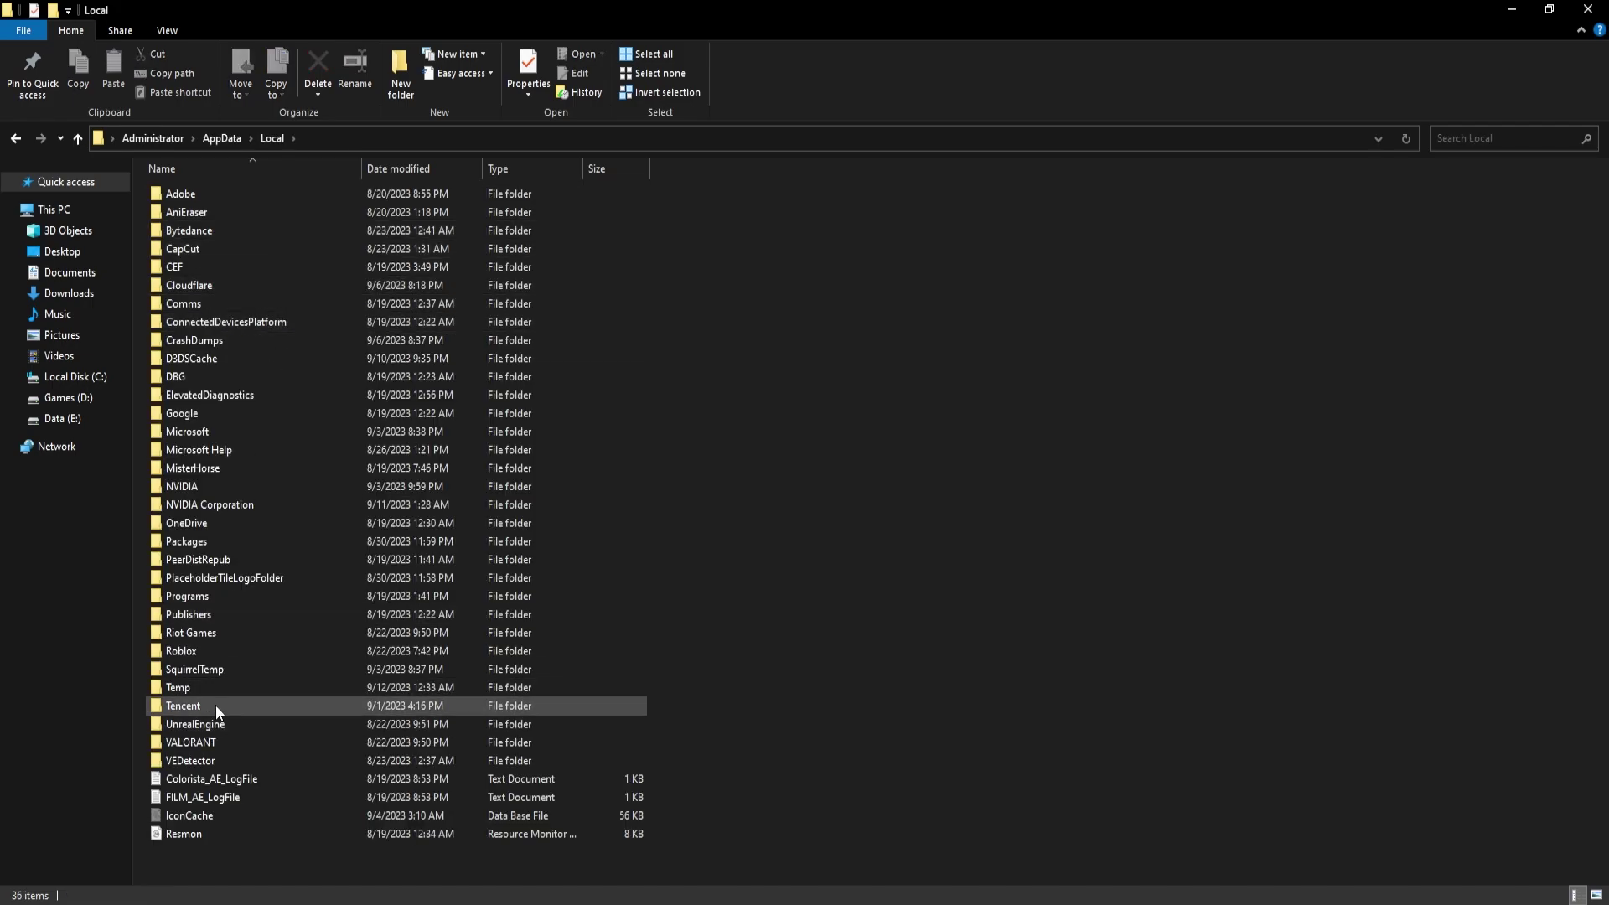
key(shift+Delete)
key(Escape)
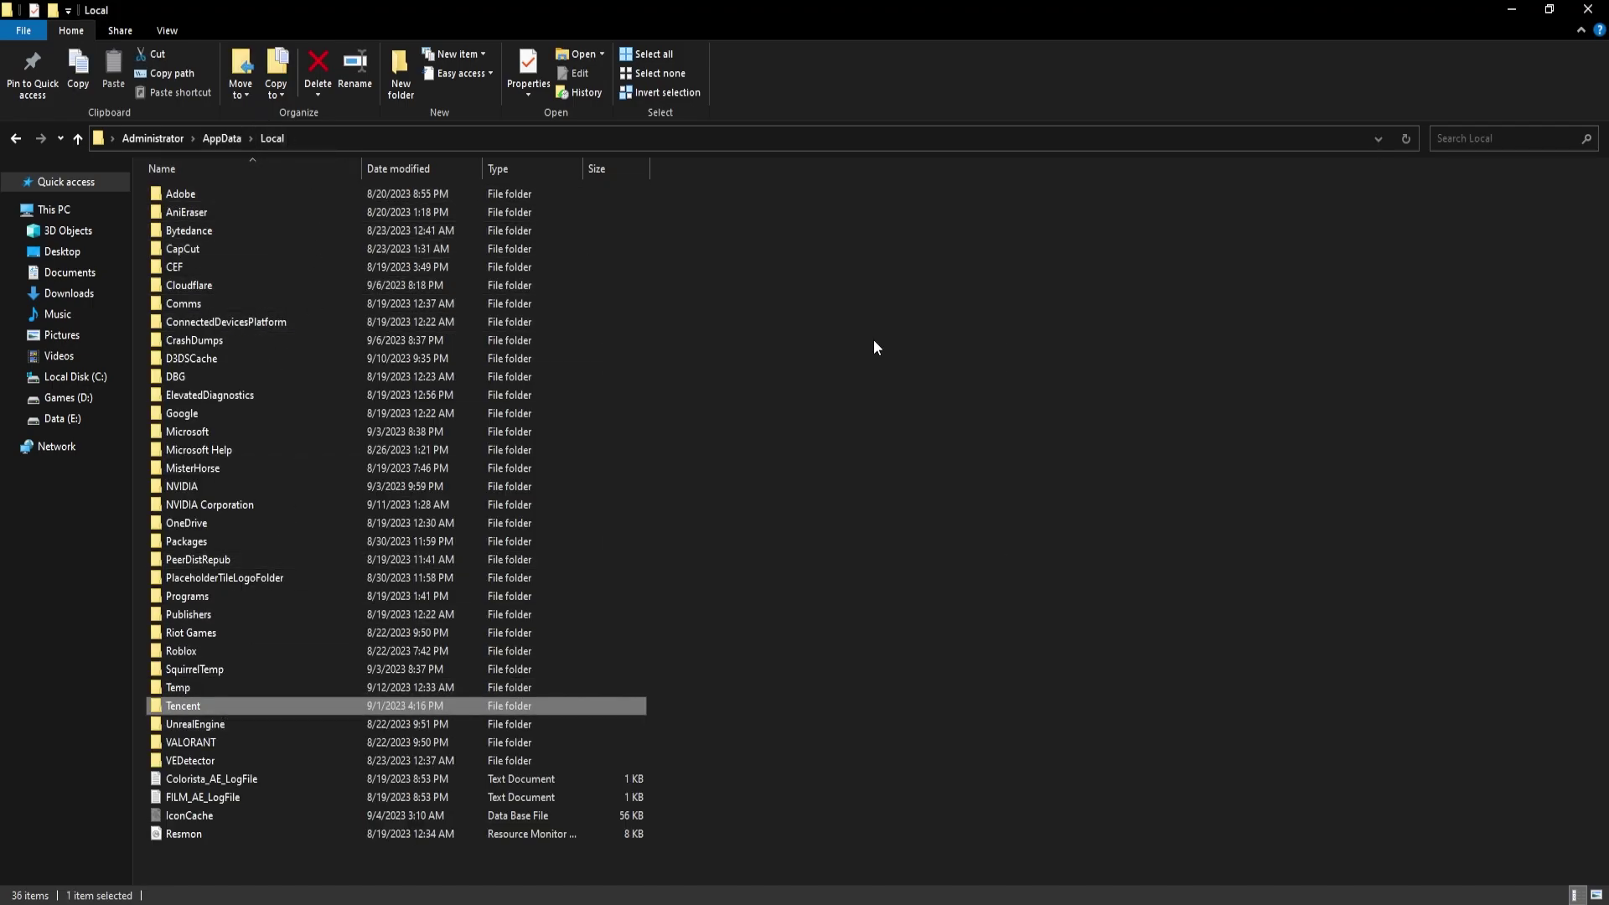
right_click(874, 340)
click(907, 418)
Step: Delete the Tencent folder in AppData\Roaming, refresh the folder view and close the File Explorer window
click(214, 139)
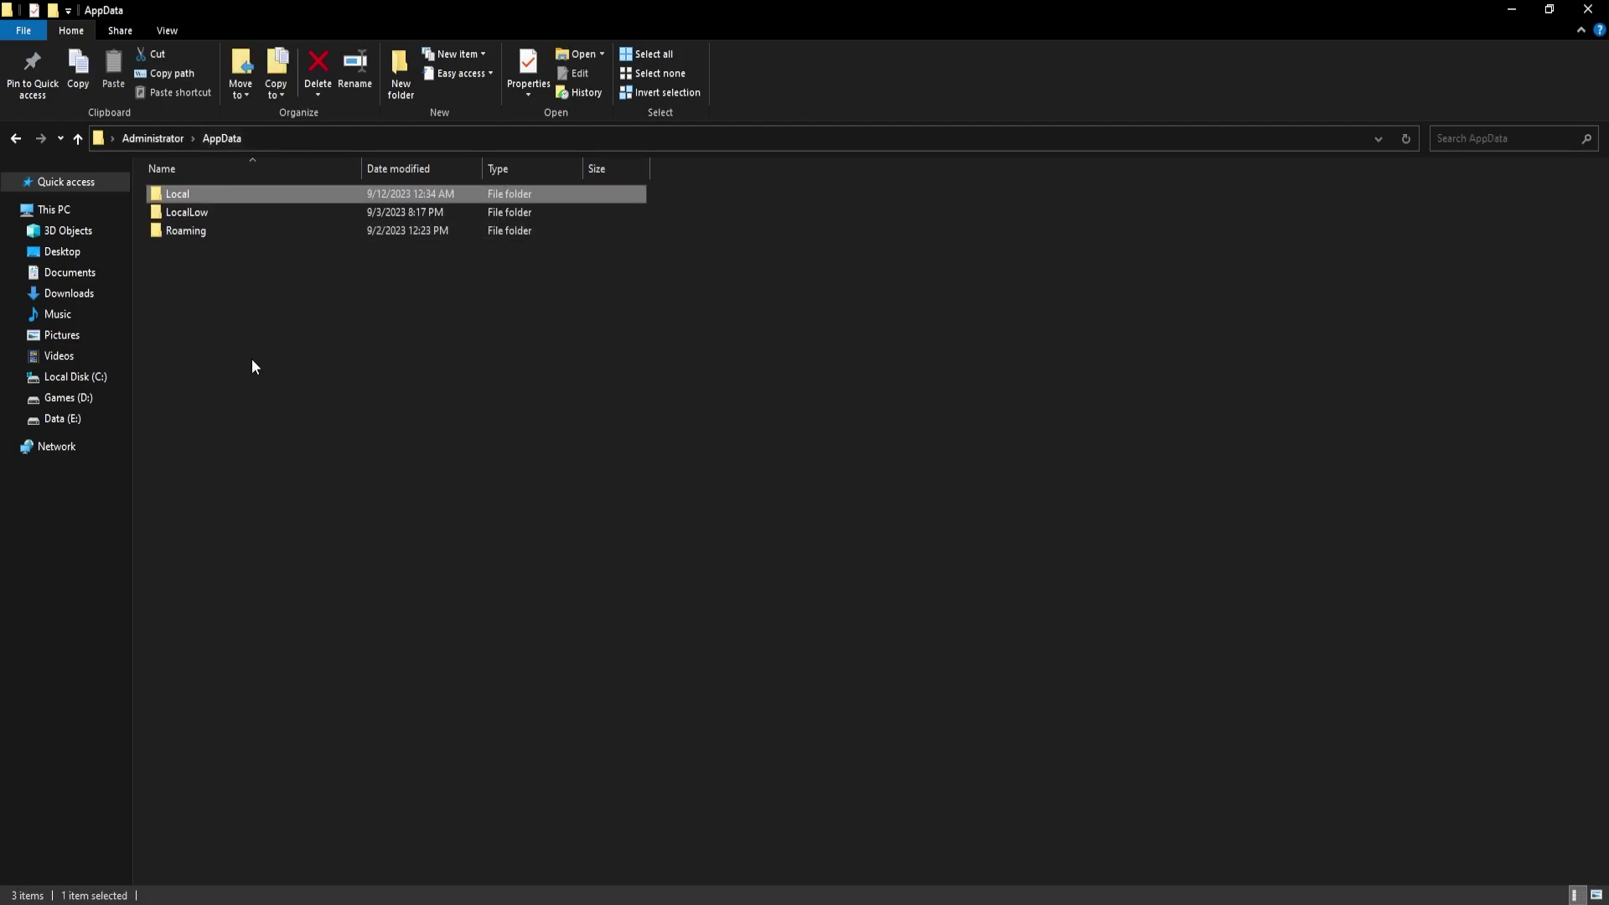
double_click(225, 232)
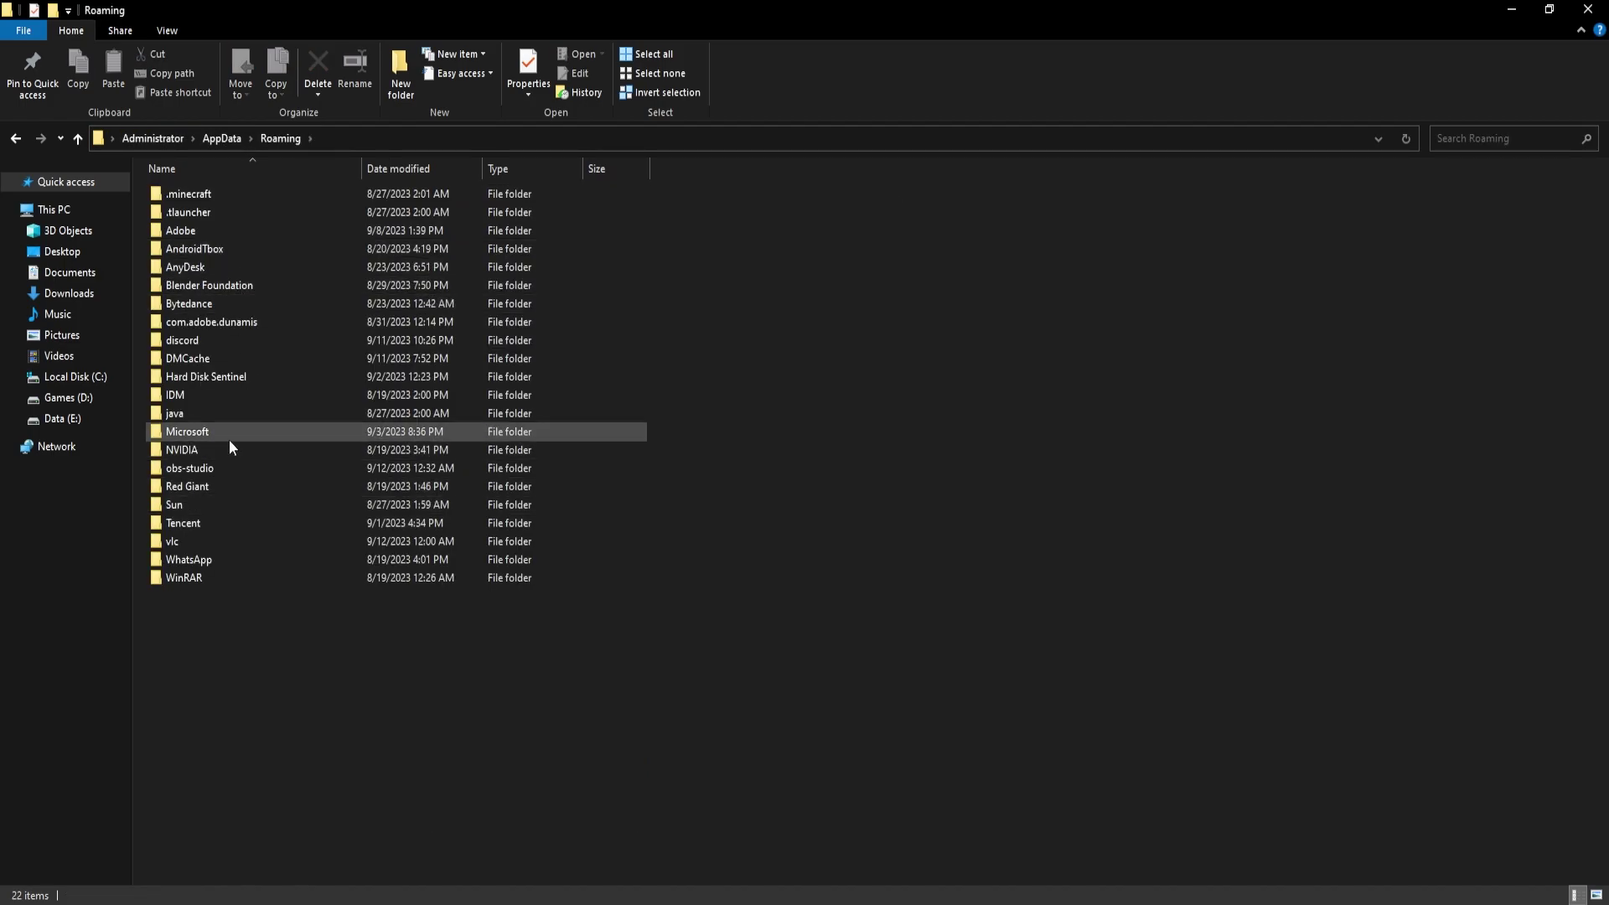
click(255, 523)
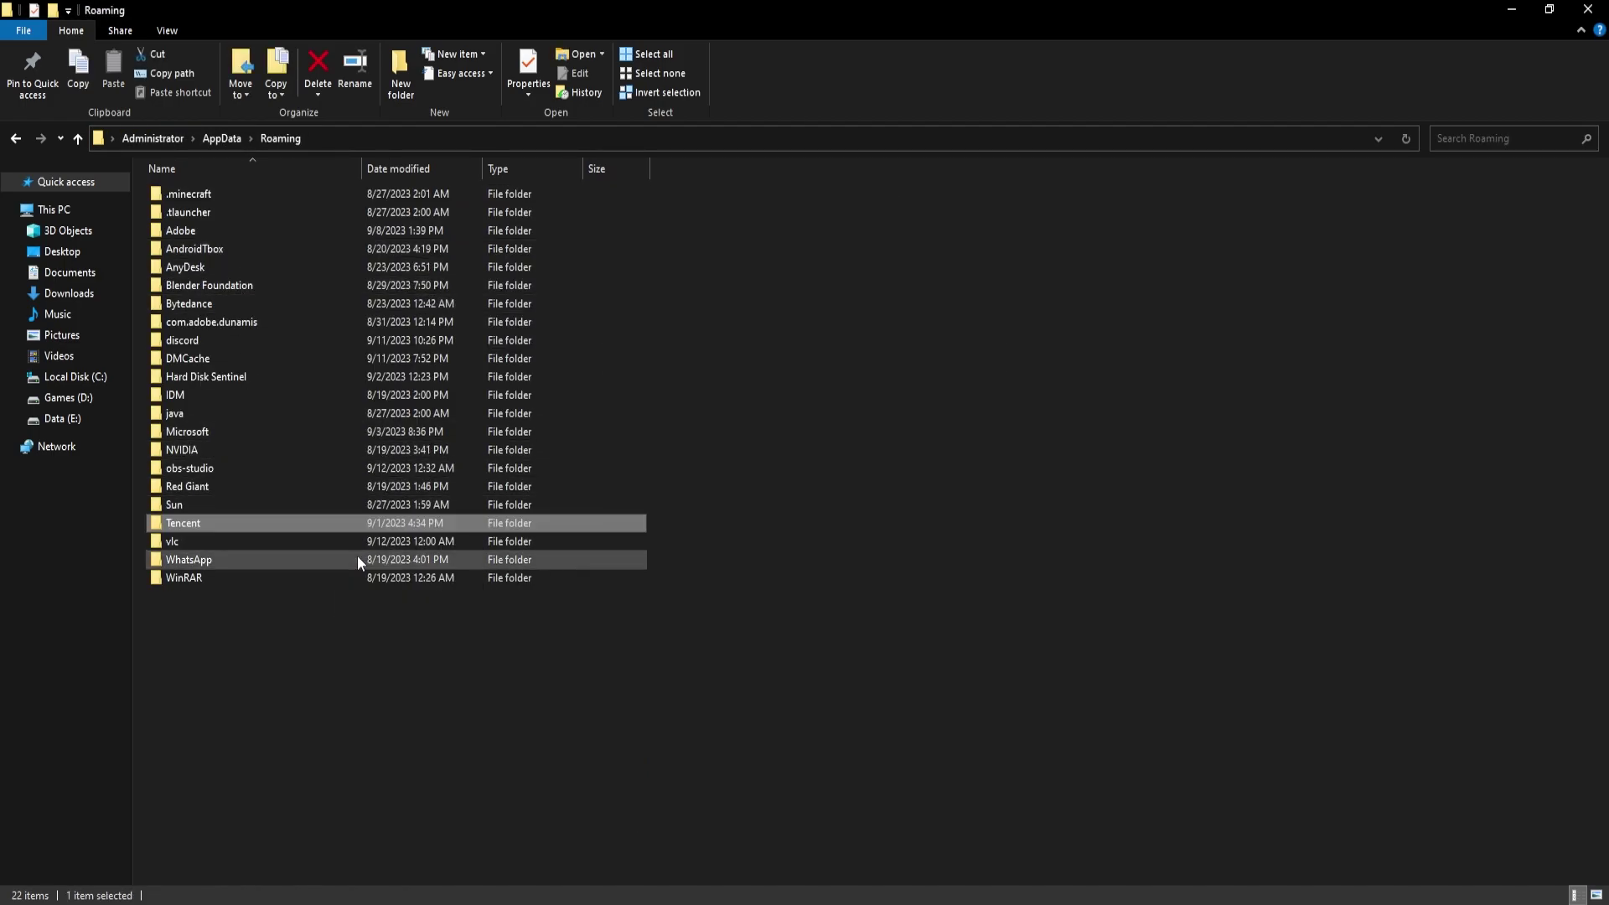
right_click(903, 461)
click(931, 535)
click(1589, 9)
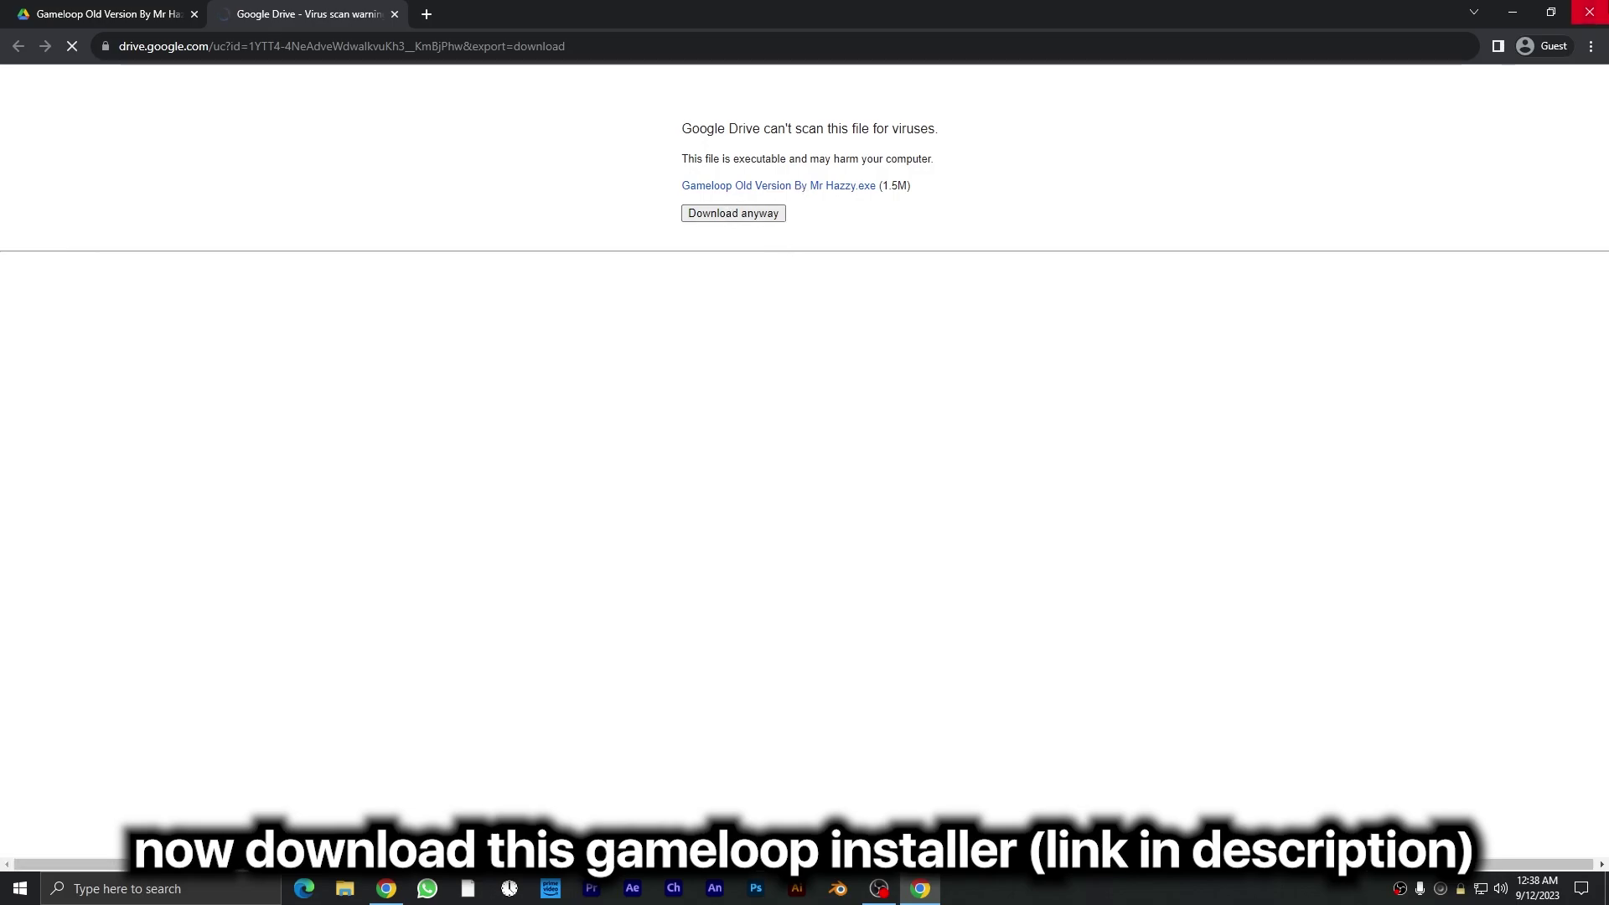
Step: Download the Gameloop Old Version installer from Google Drive in the browser and run it
key(Return)
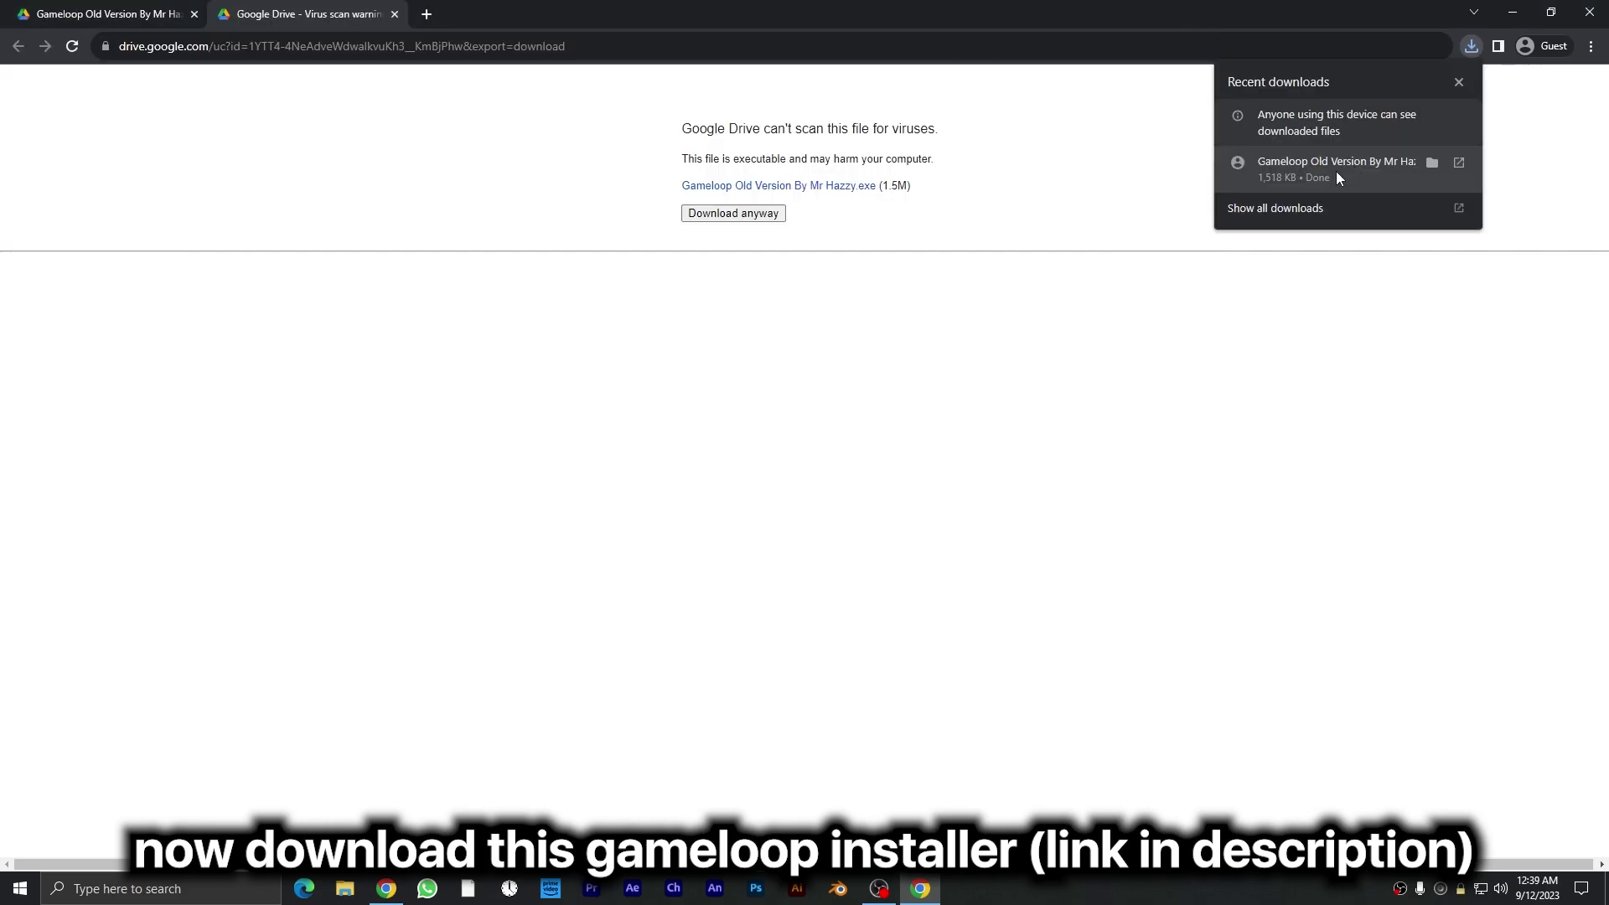
click(1336, 171)
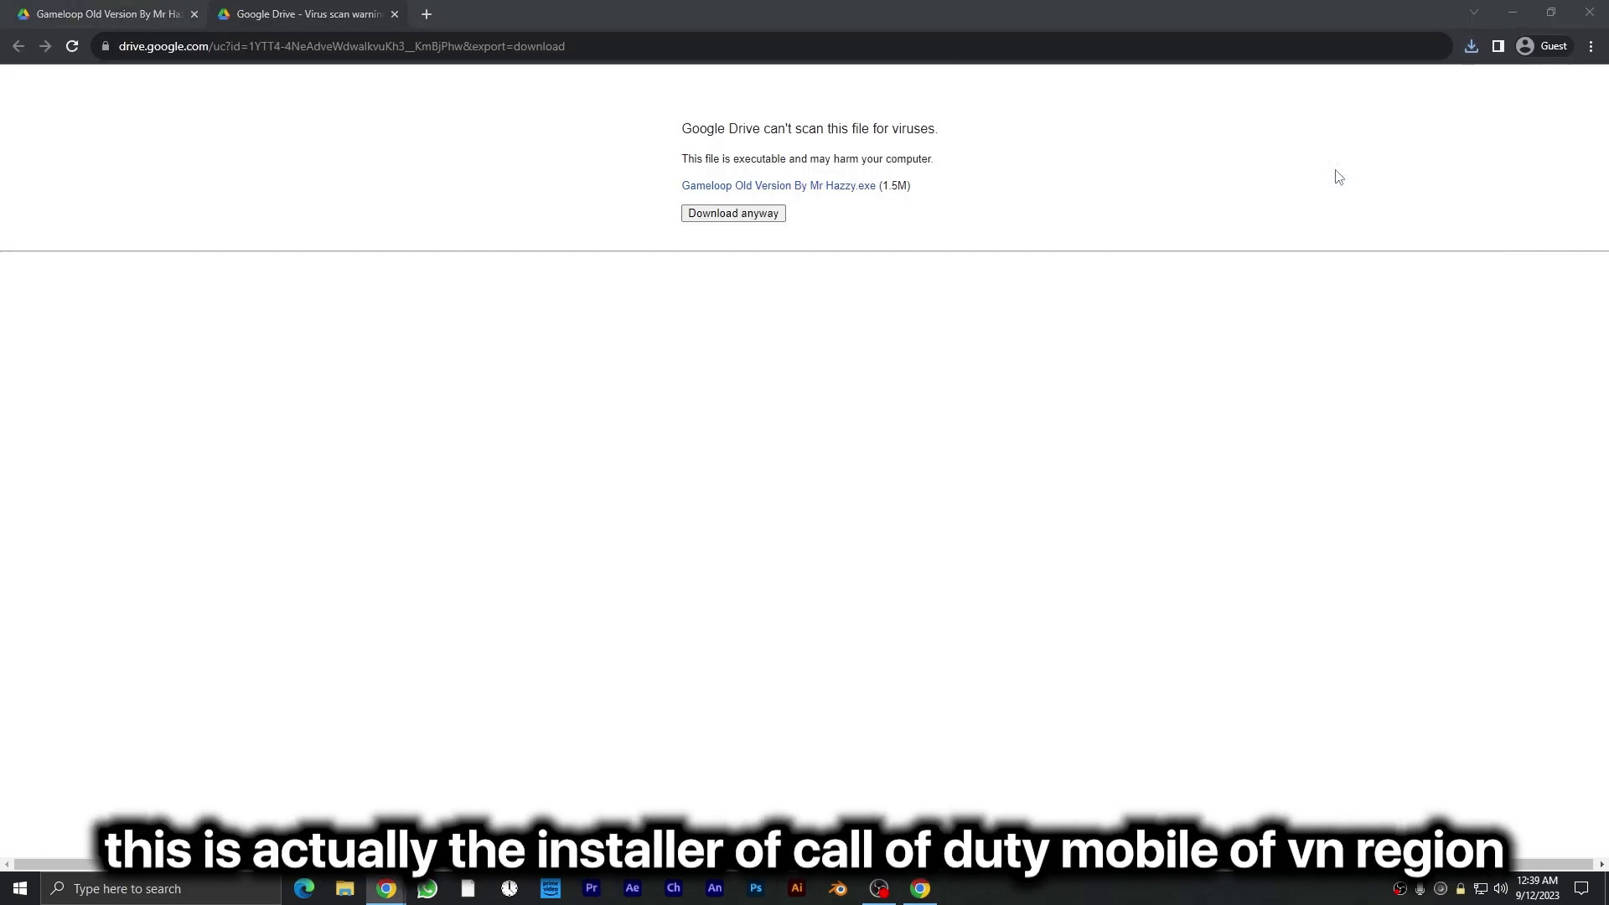
click(916, 535)
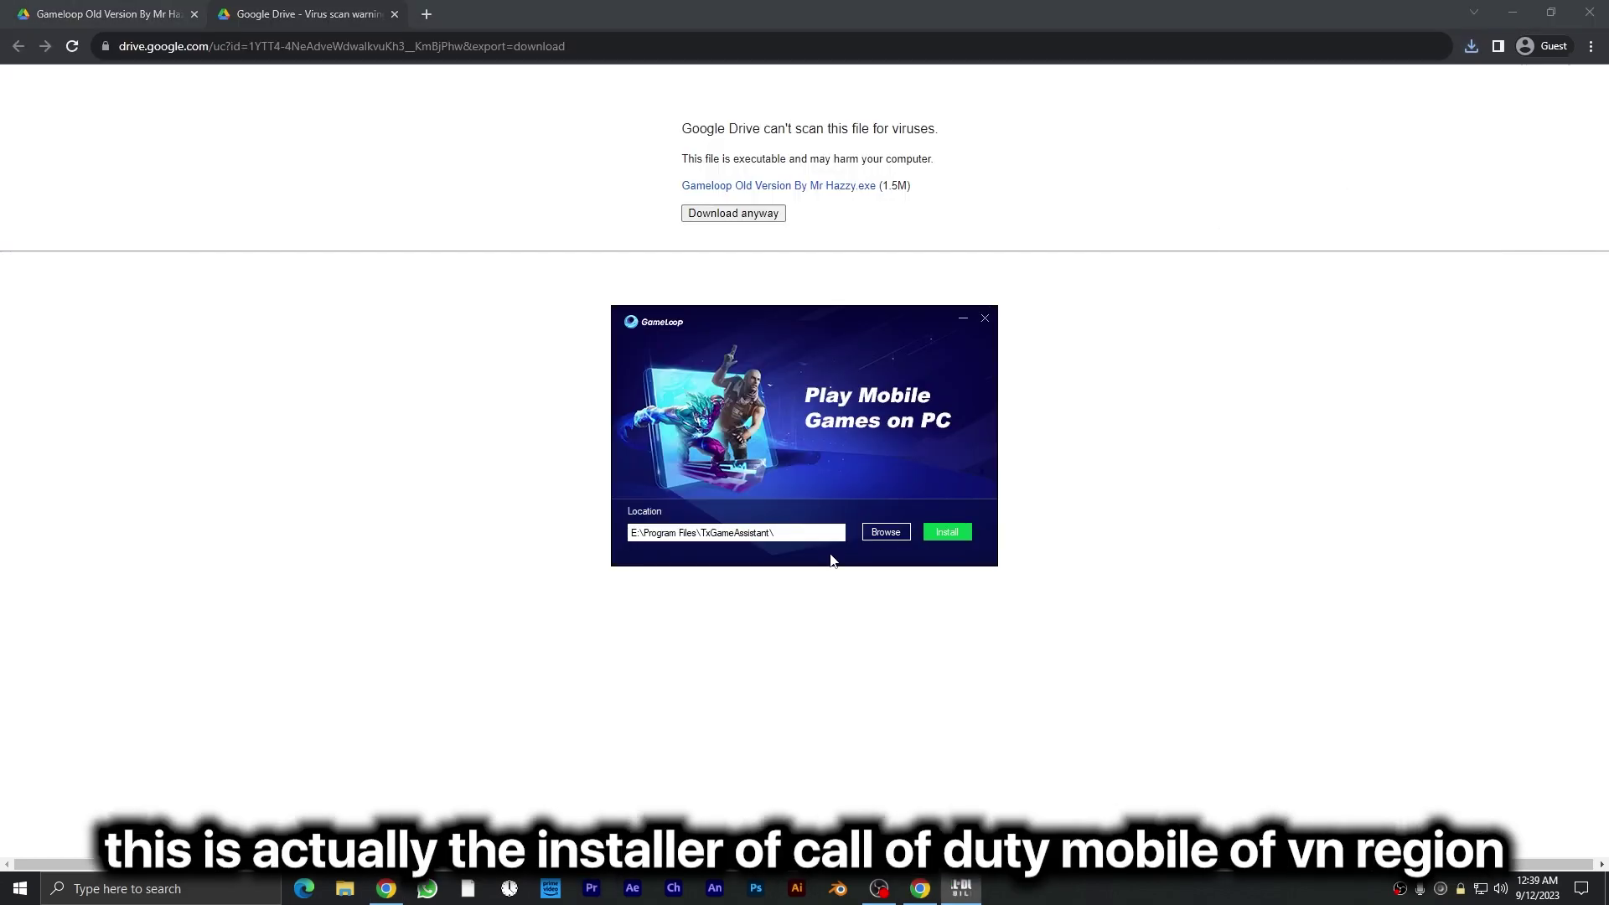
Step: Set the Gameloop installation directory to the PUBG MOBILE folder on the Games (D:) drive and start the installation
click(887, 532)
click(691, 414)
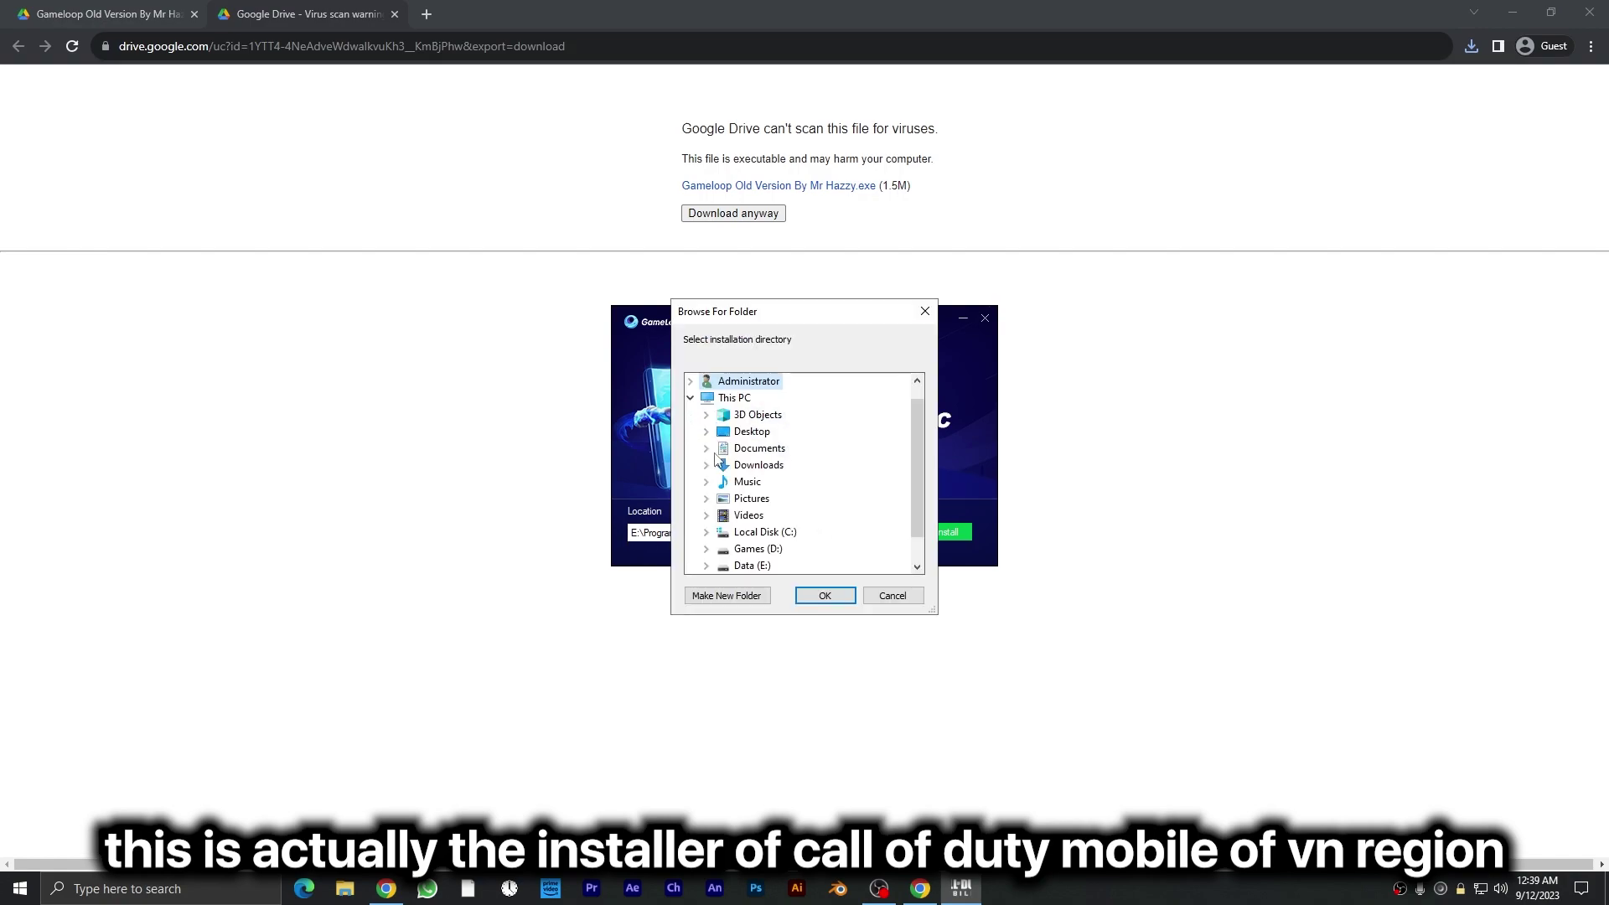
double_click(760, 551)
click(767, 518)
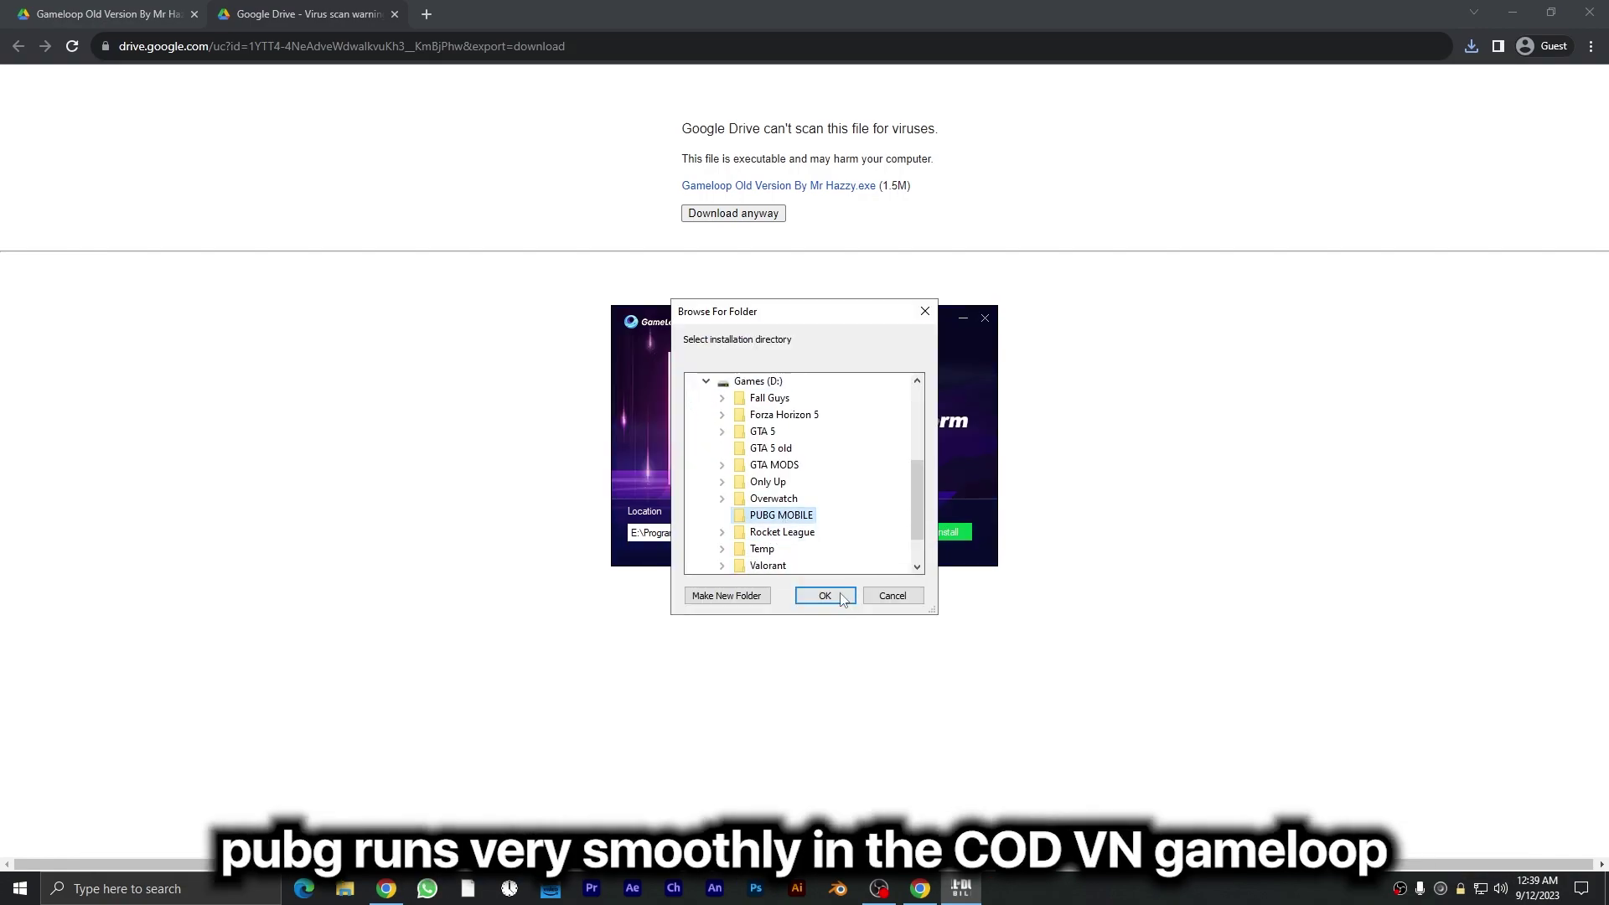
click(822, 594)
click(954, 539)
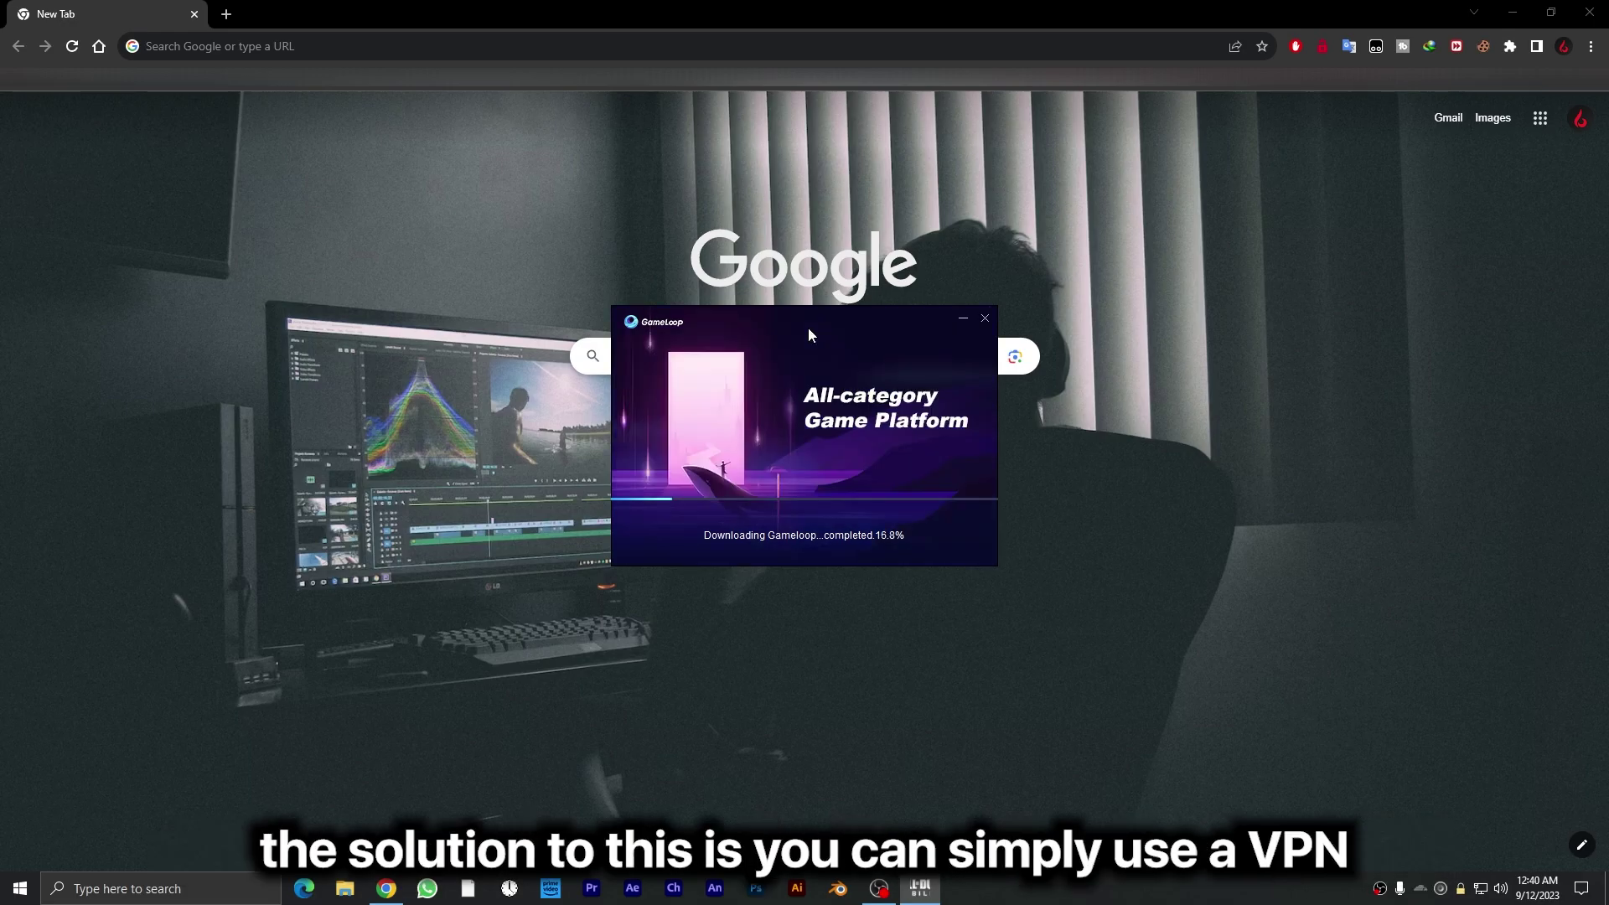
Step: Turn on the VPN and start the Gameloop installation again
click(1420, 888)
click(1439, 642)
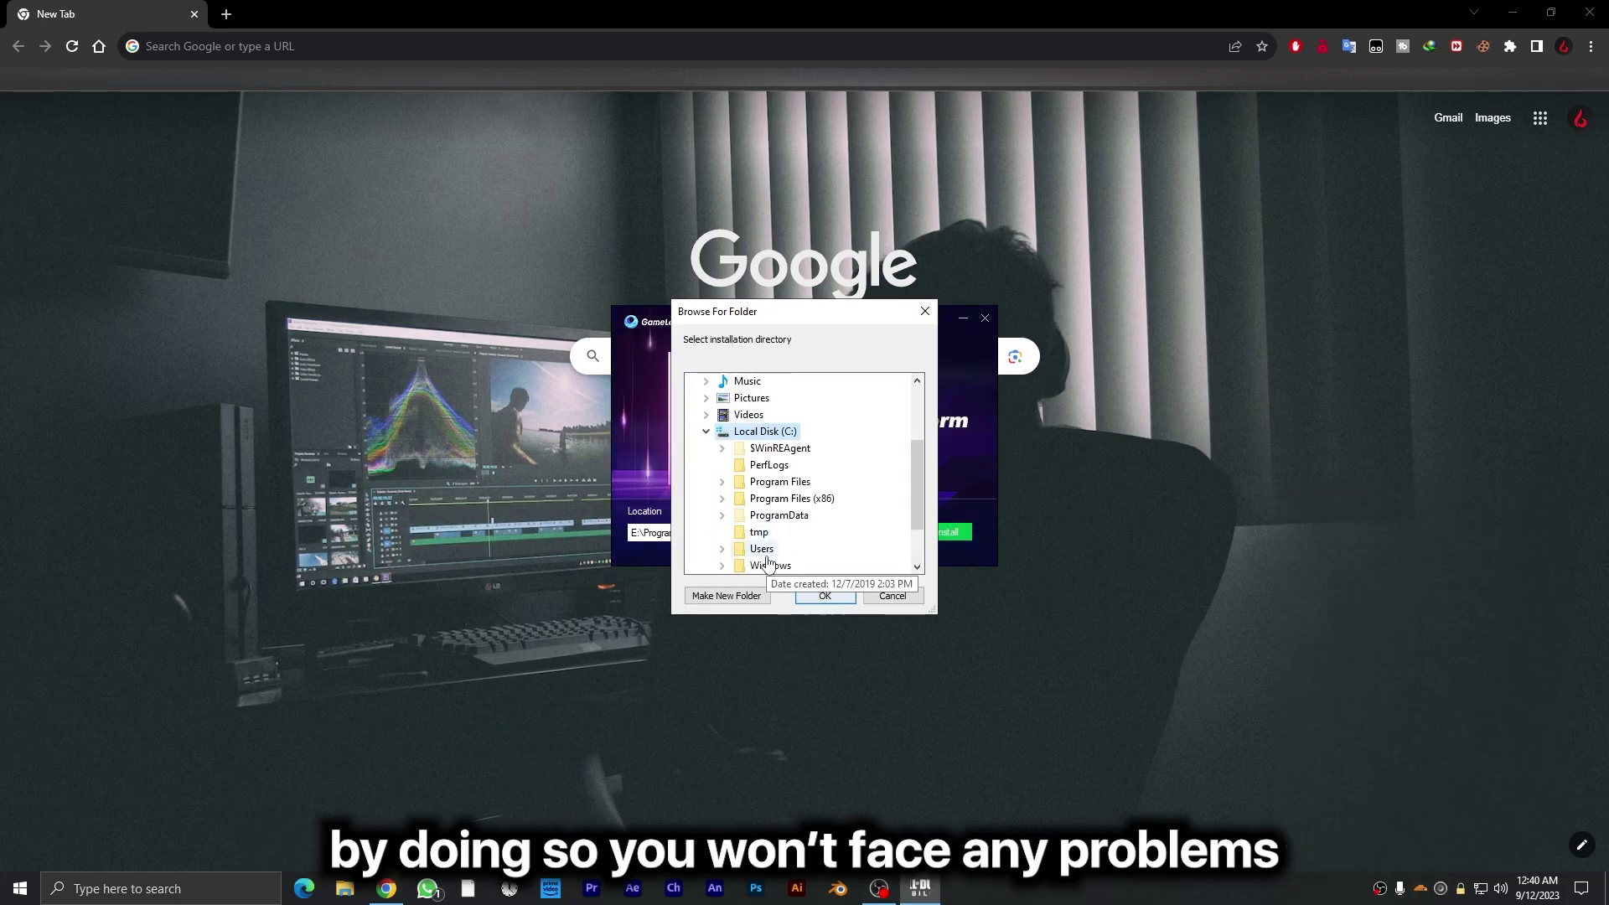
click(950, 536)
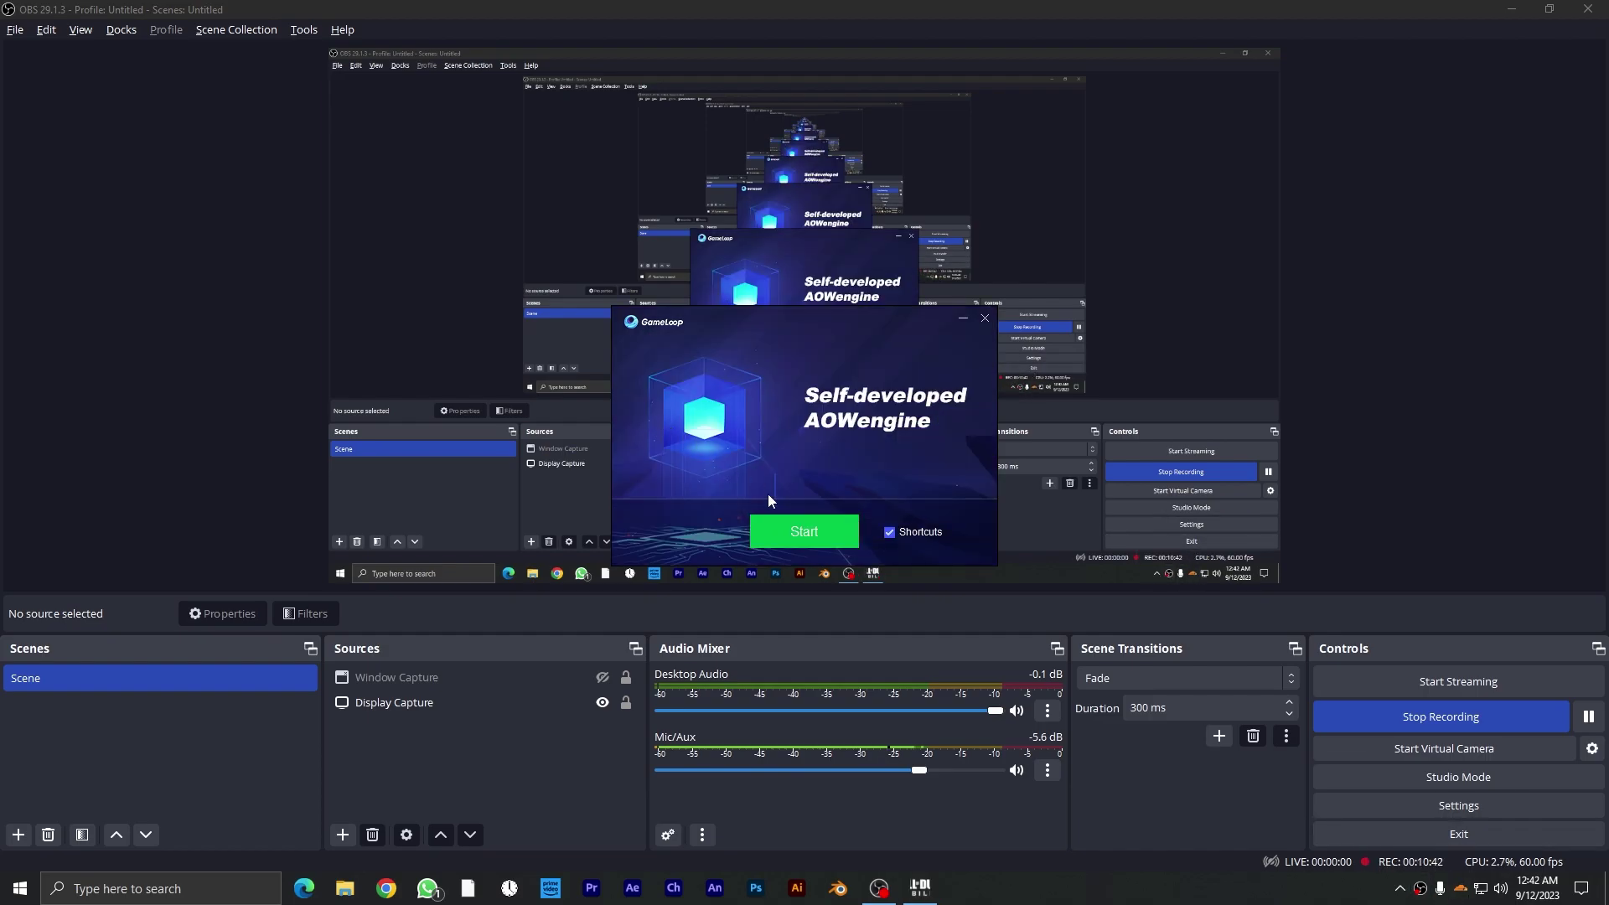
Step: Start Gameloop once installed and cancel the Call Of Duty: Mobile VN download
click(807, 529)
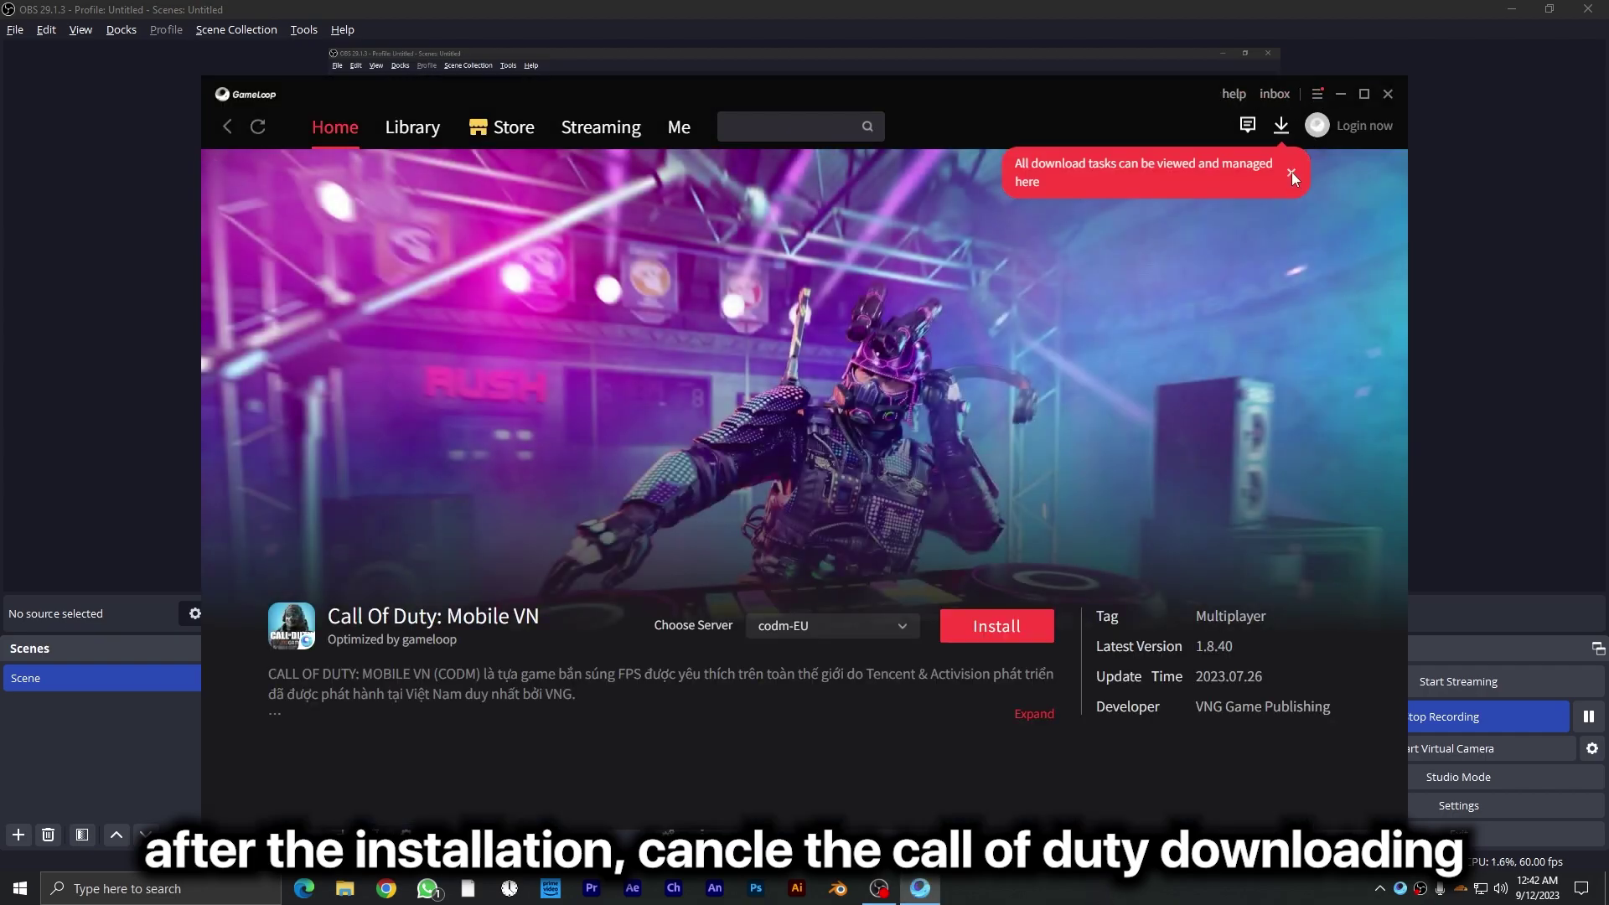
click(1291, 173)
click(1281, 126)
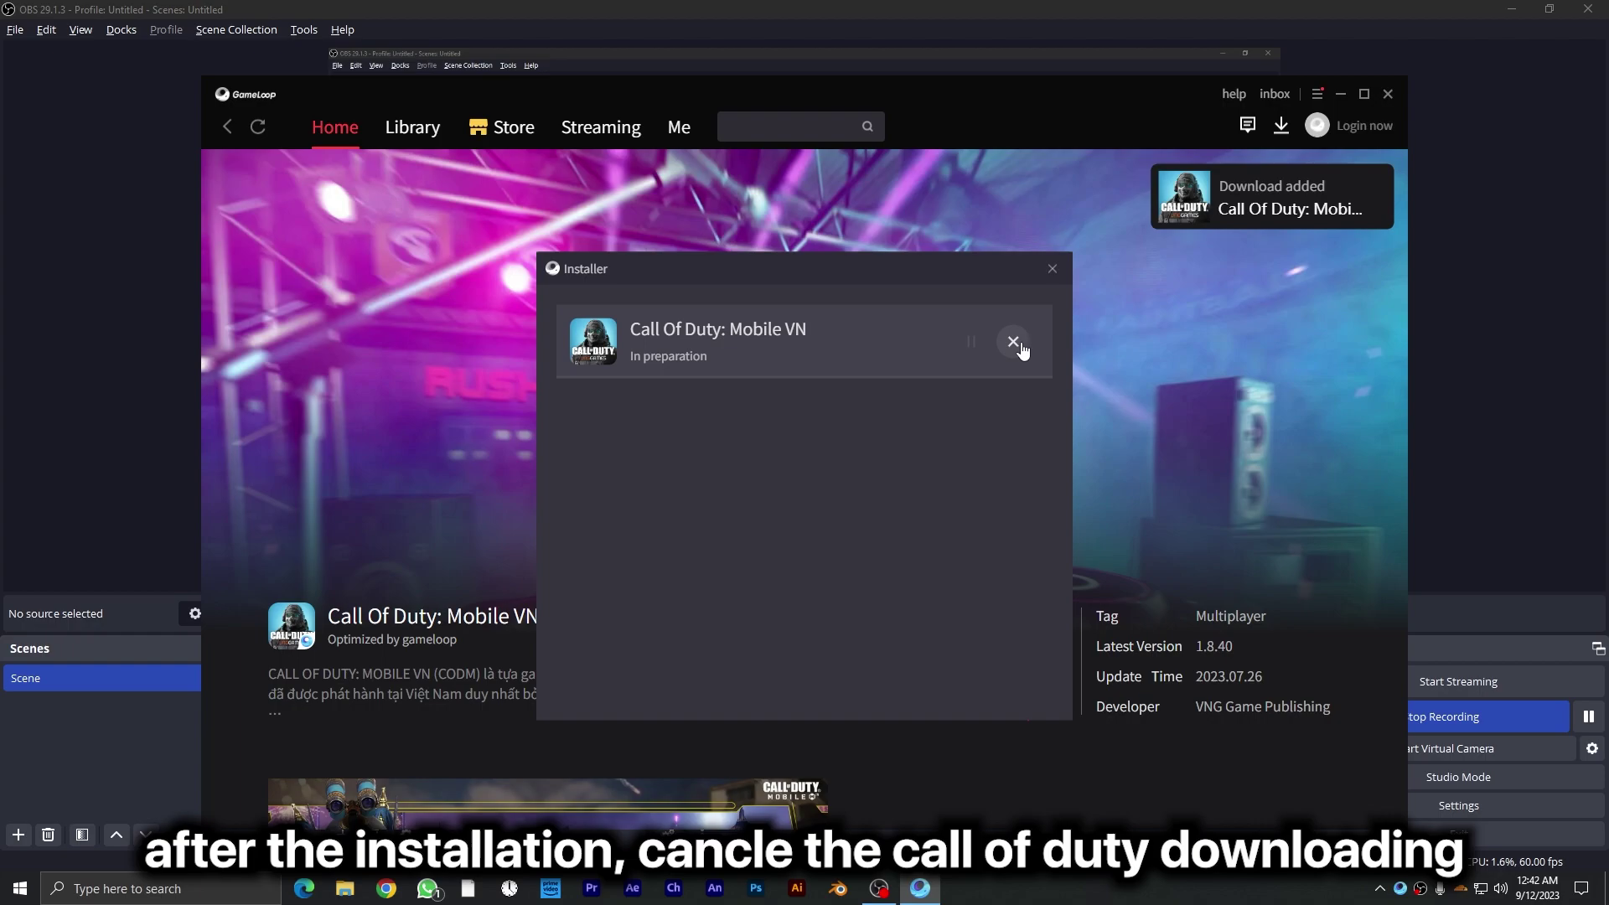
click(1023, 343)
click(835, 492)
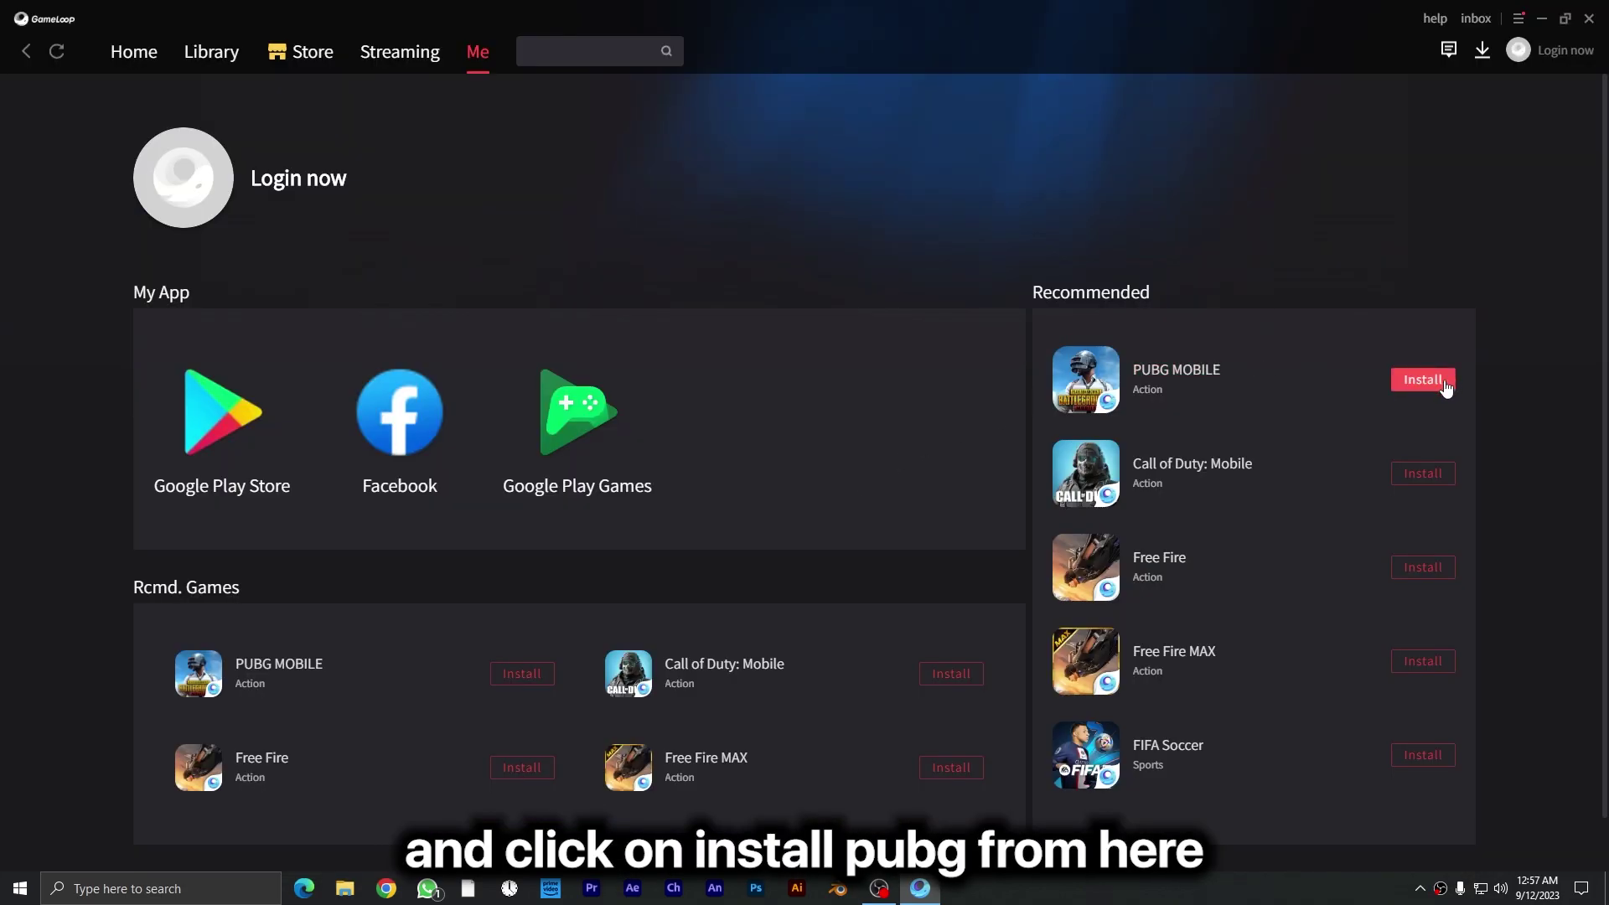
Step: Install PUBG MOBILE from the recommended games, then decline its in-game update and return to the maximized emulator home screen
click(1423, 381)
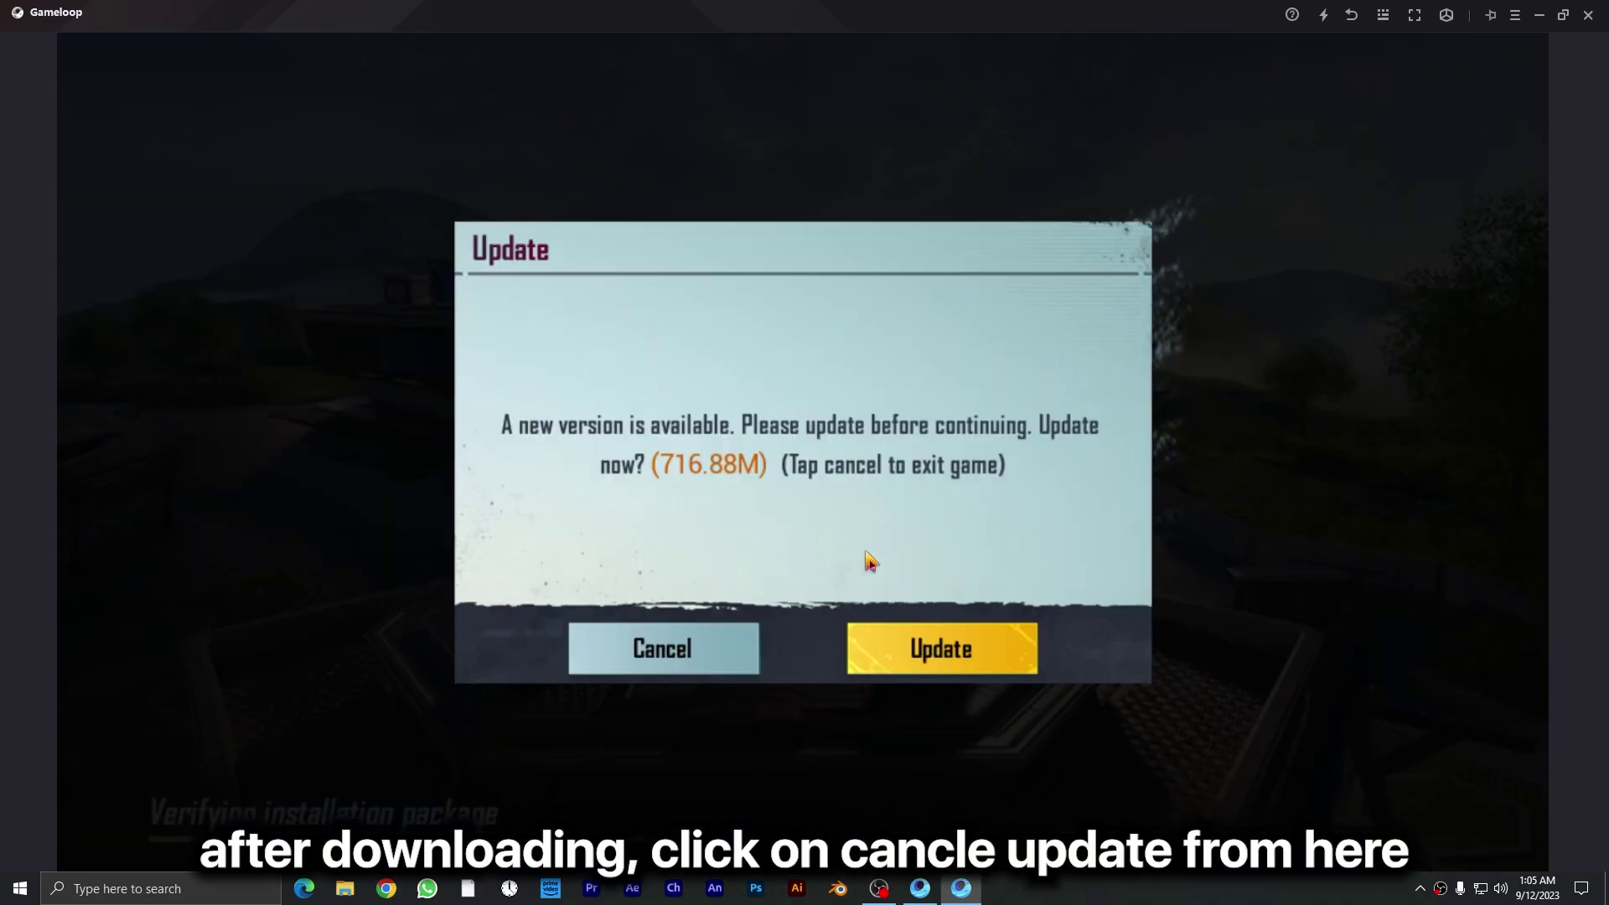
click(683, 660)
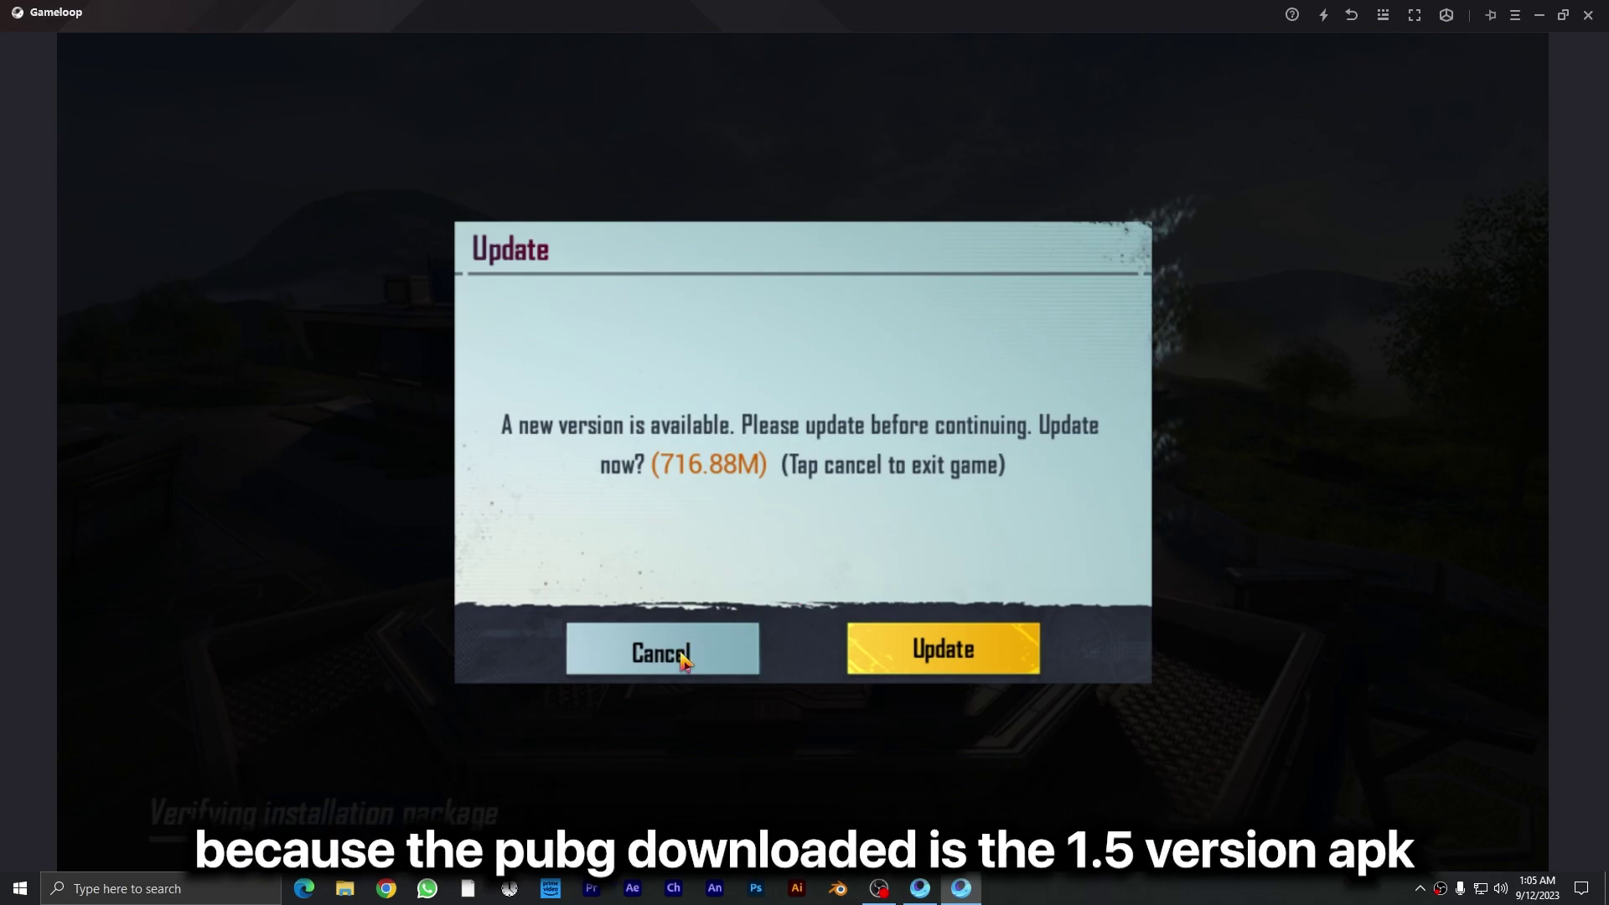
click(464, 115)
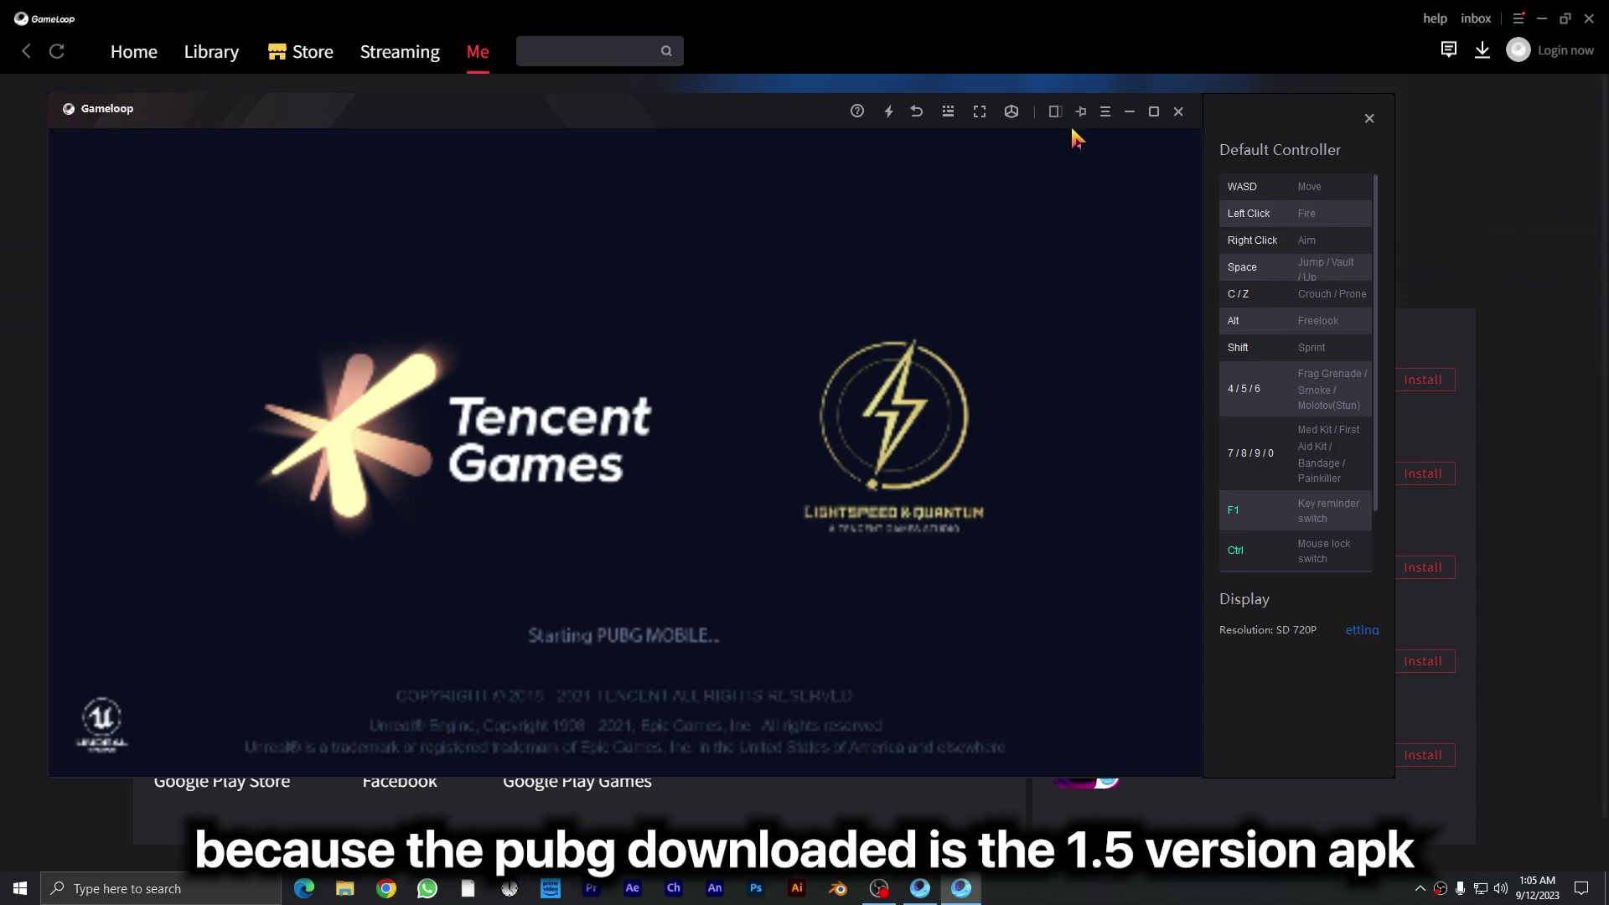
click(919, 111)
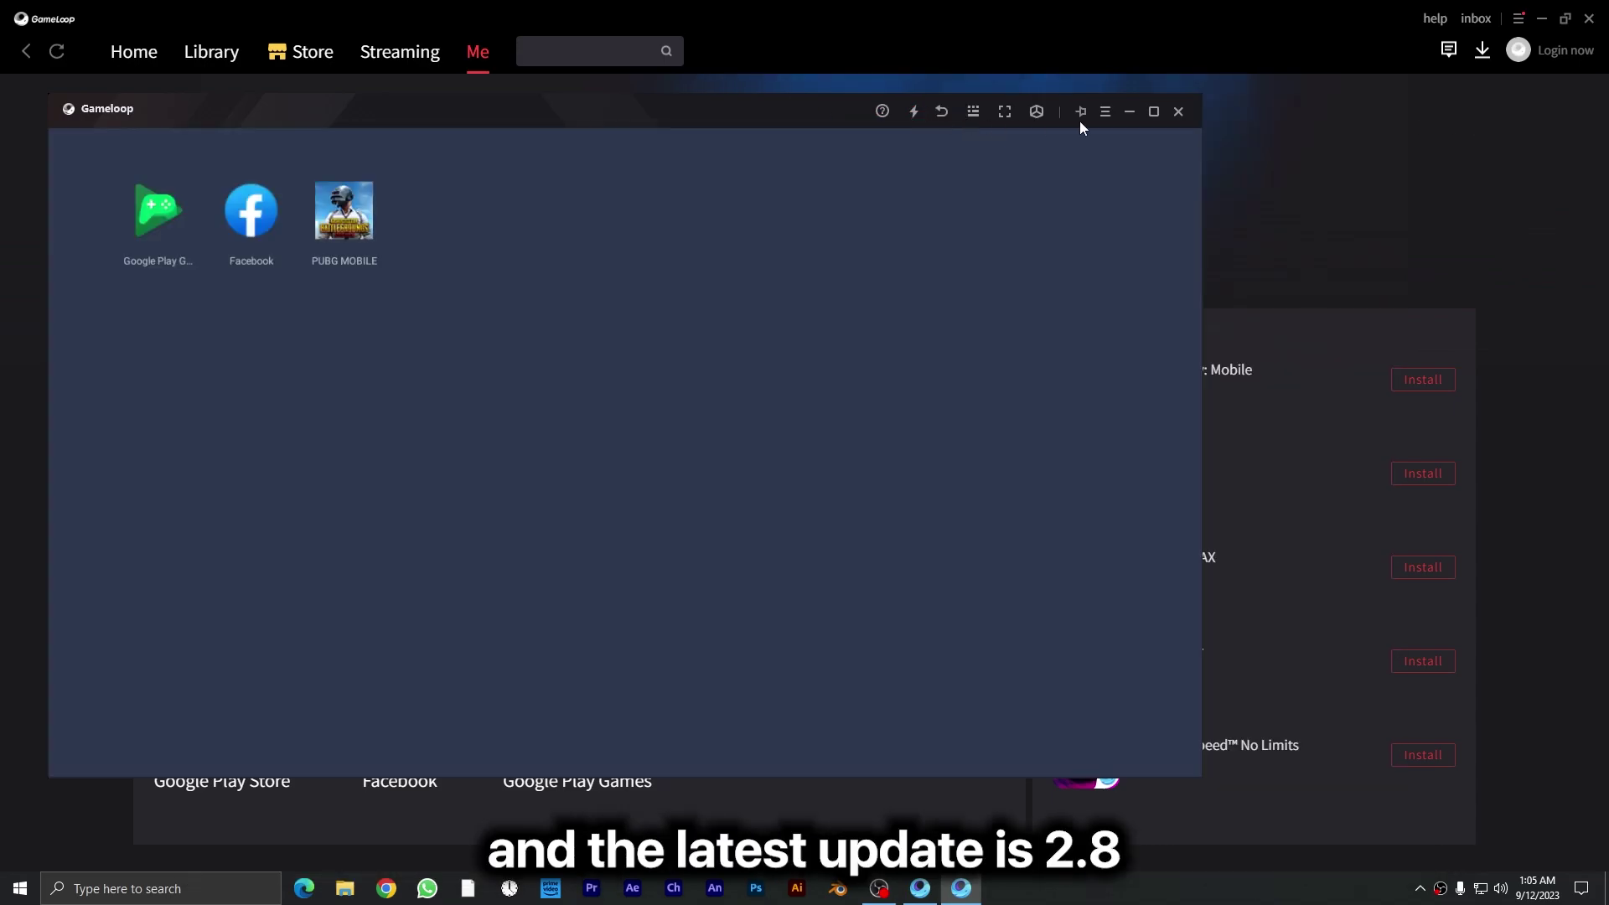
click(1154, 112)
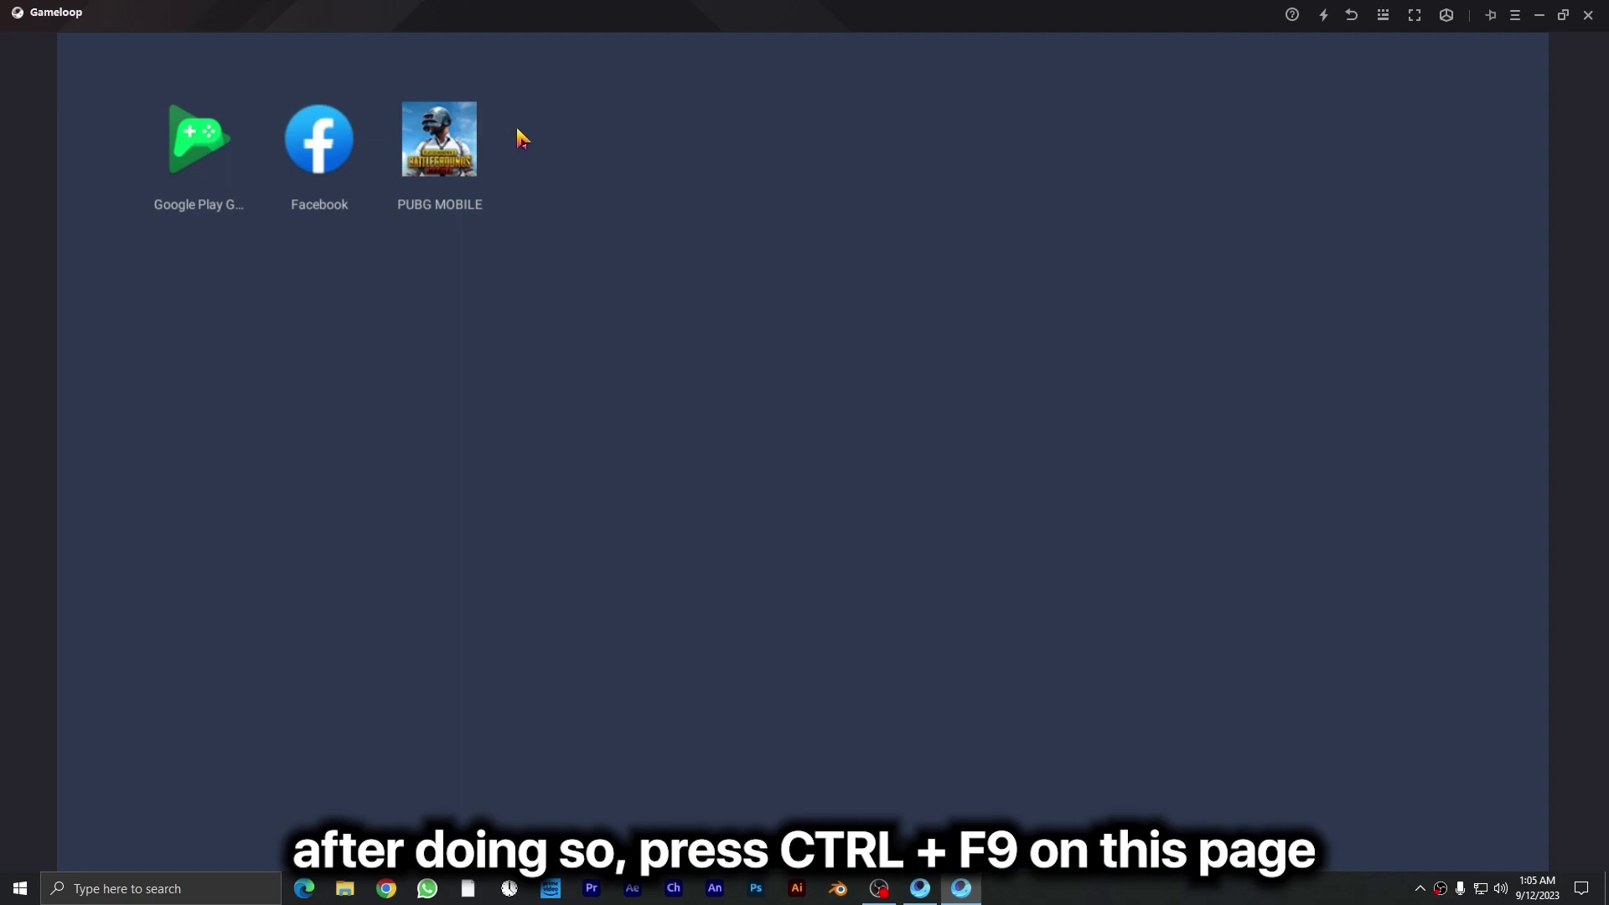
Step: Reveal the emulator's hidden system apps and open play.google.com in its Browser
key(ctrl+F9)
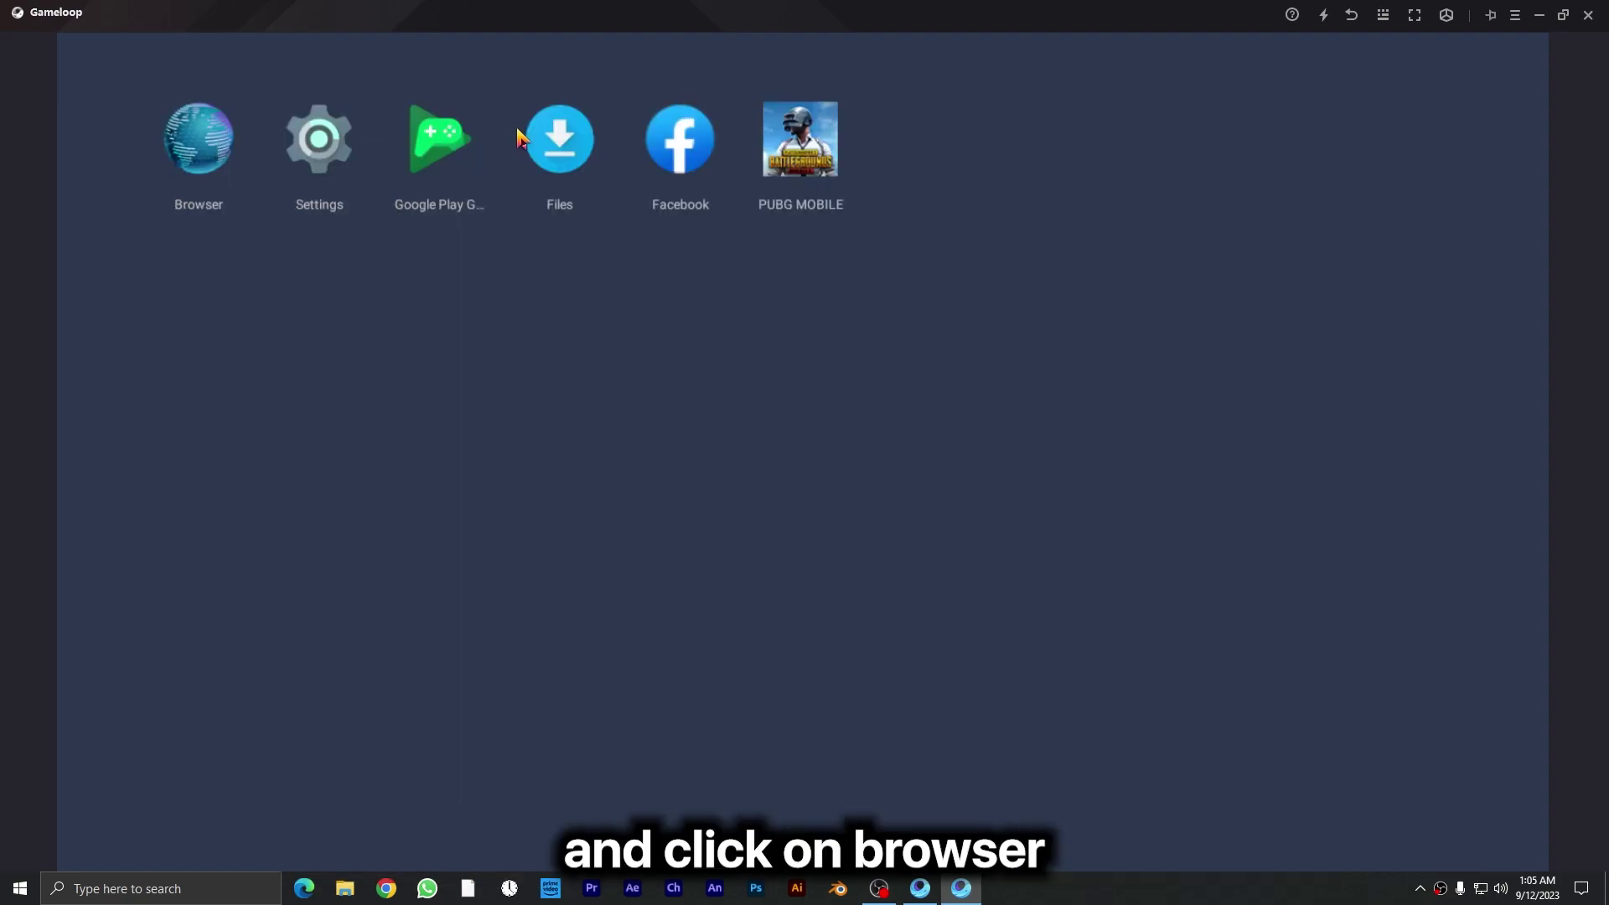
click(227, 138)
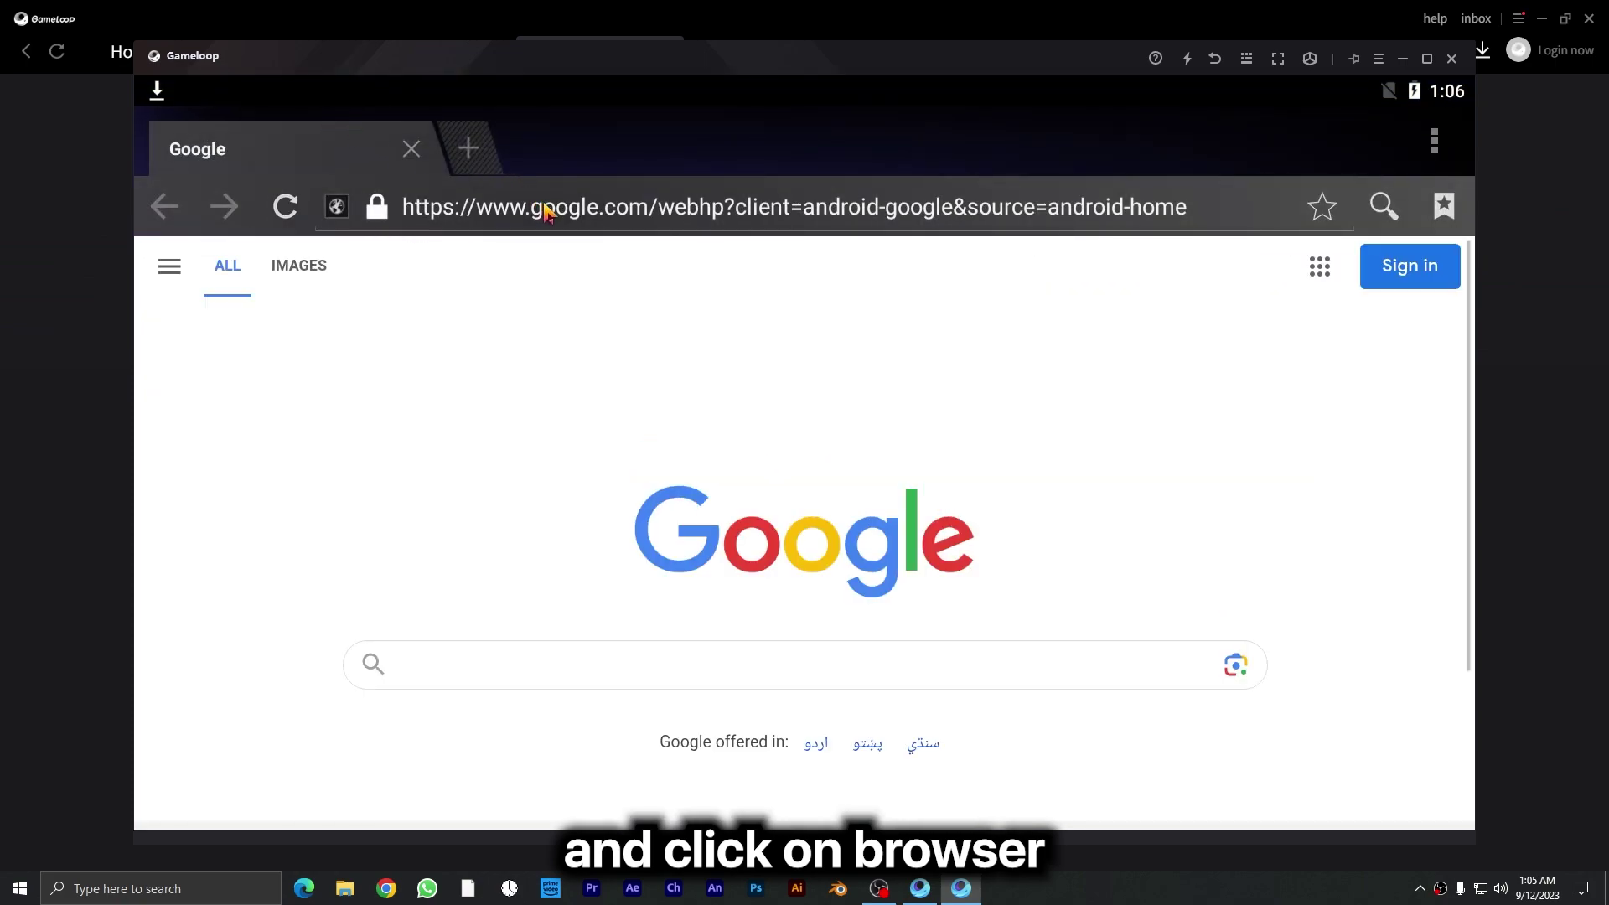
click(546, 207)
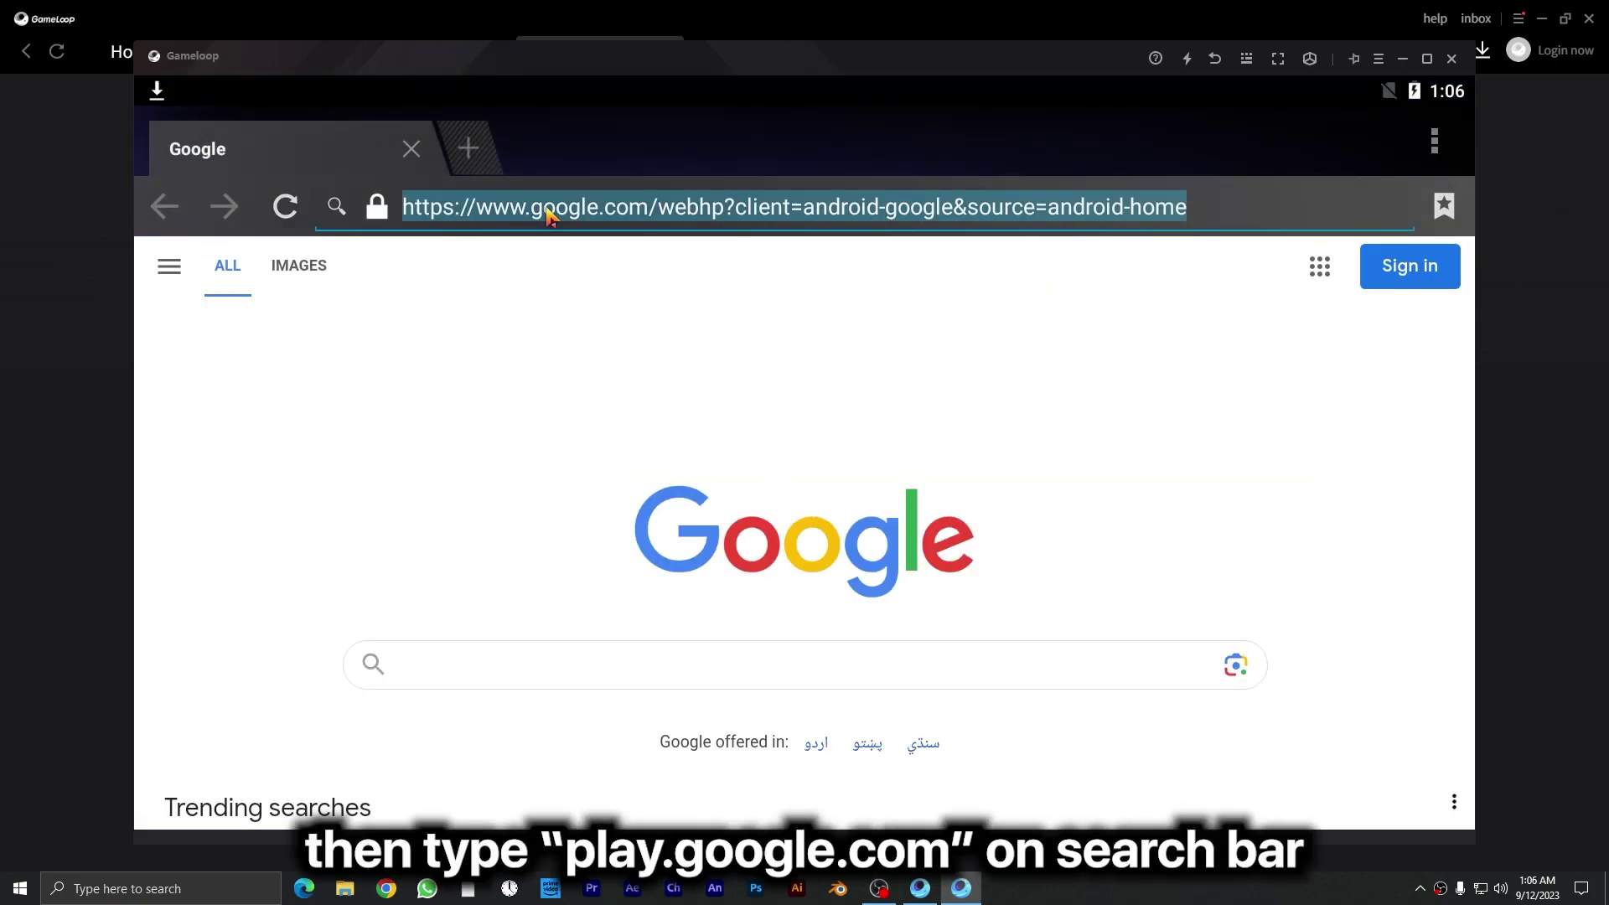
text(play.google.com)
key(Return)
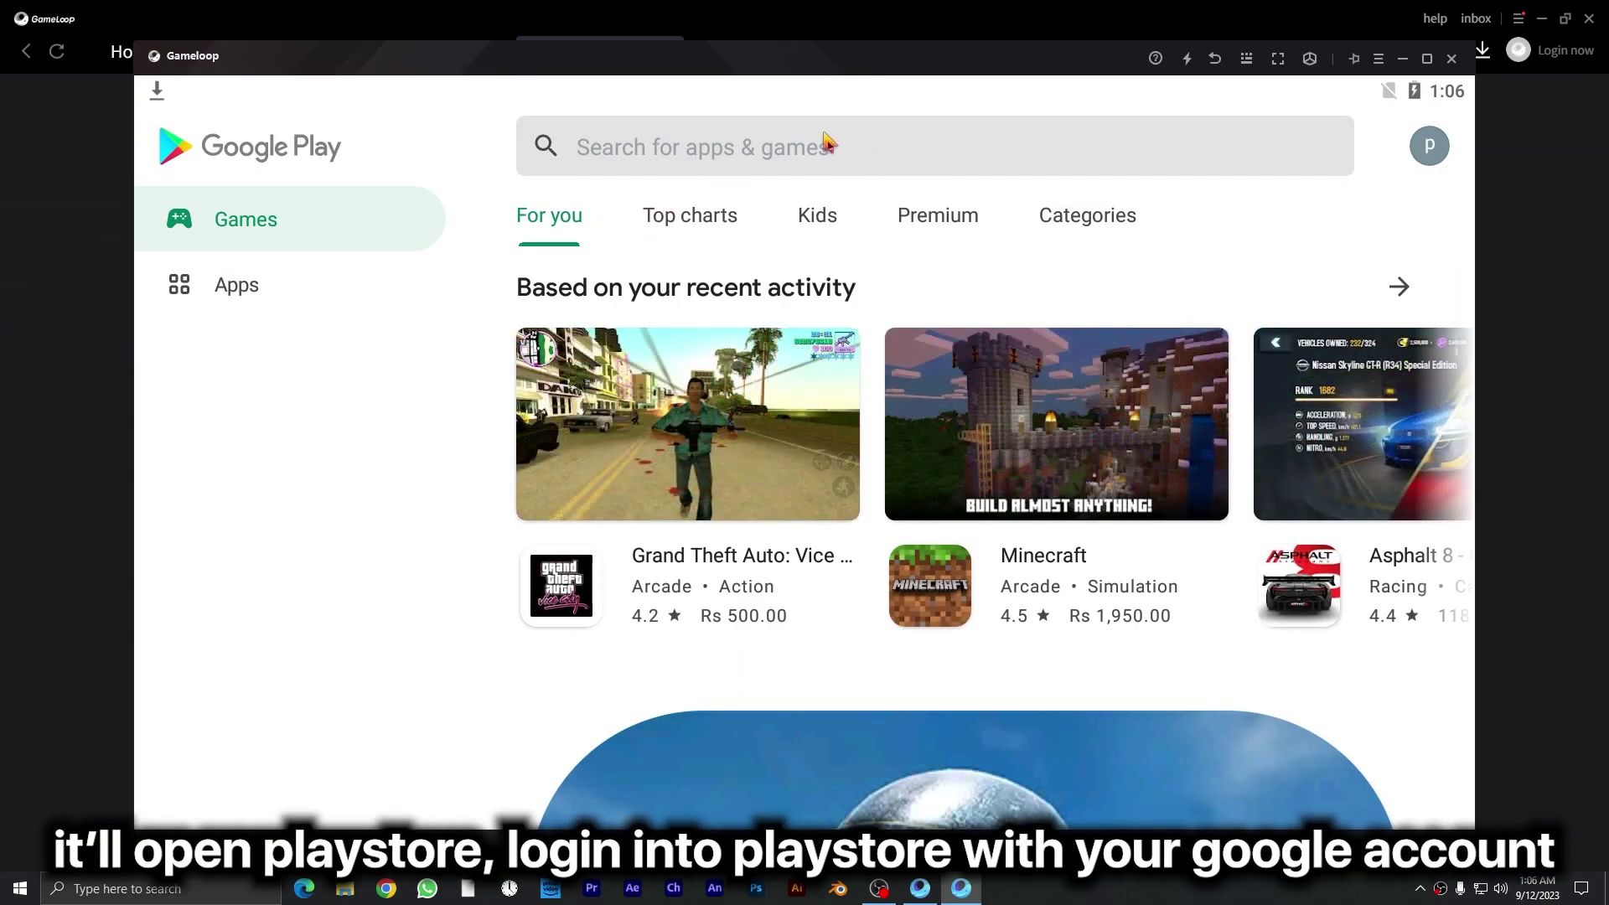
Step: Find PUBG MOBILE on Google Play with the recent search "pubg mobile" and update it
click(768, 151)
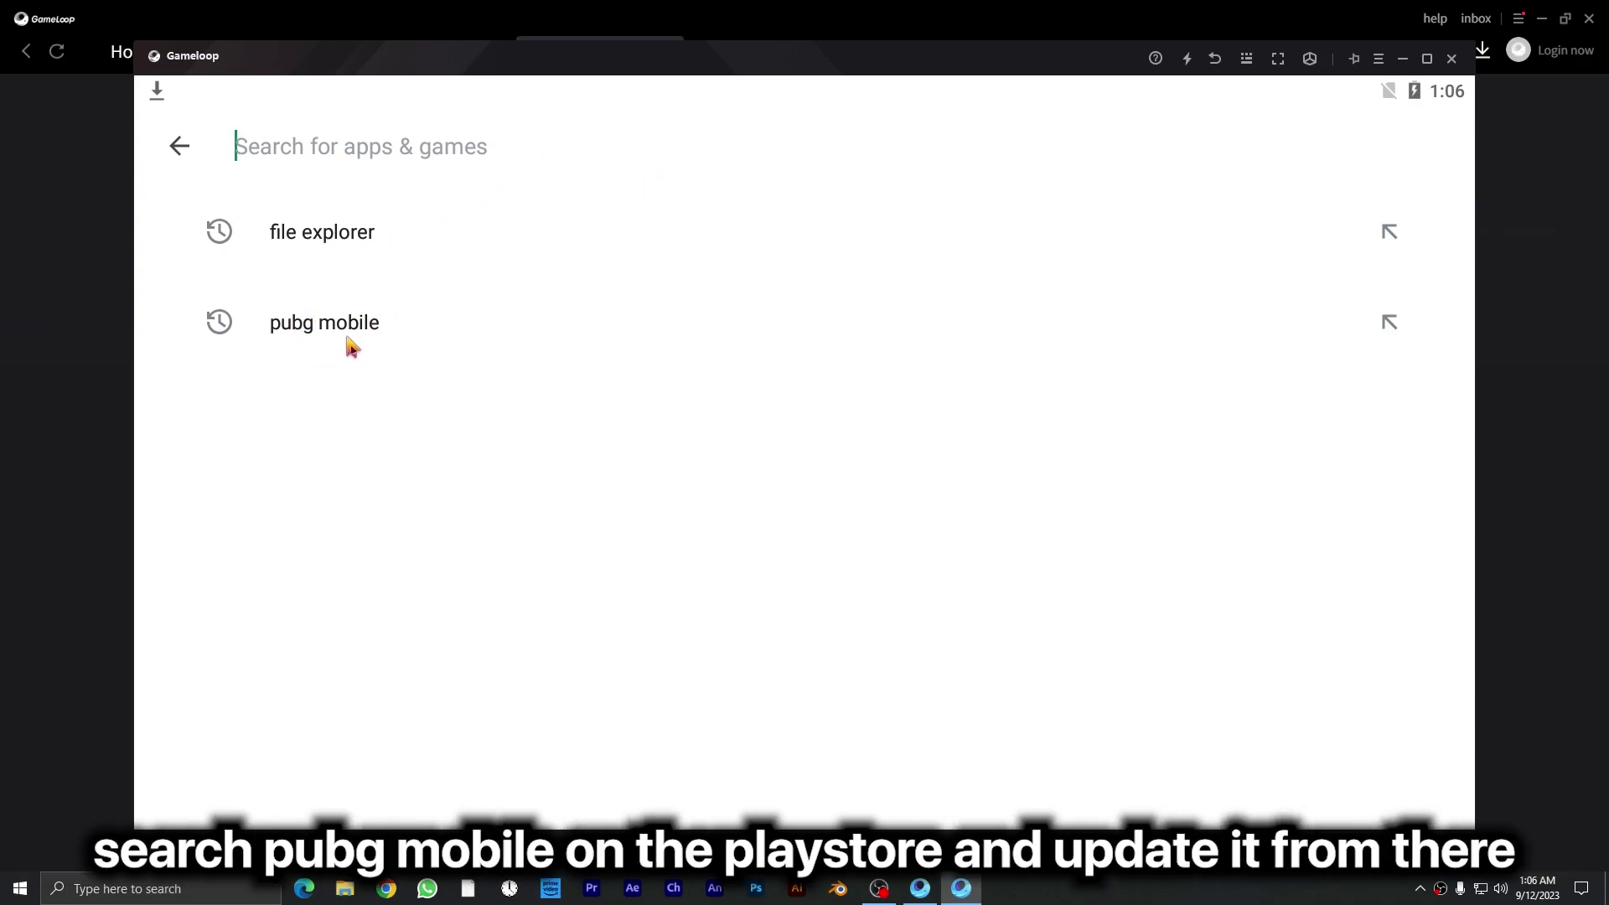
click(380, 339)
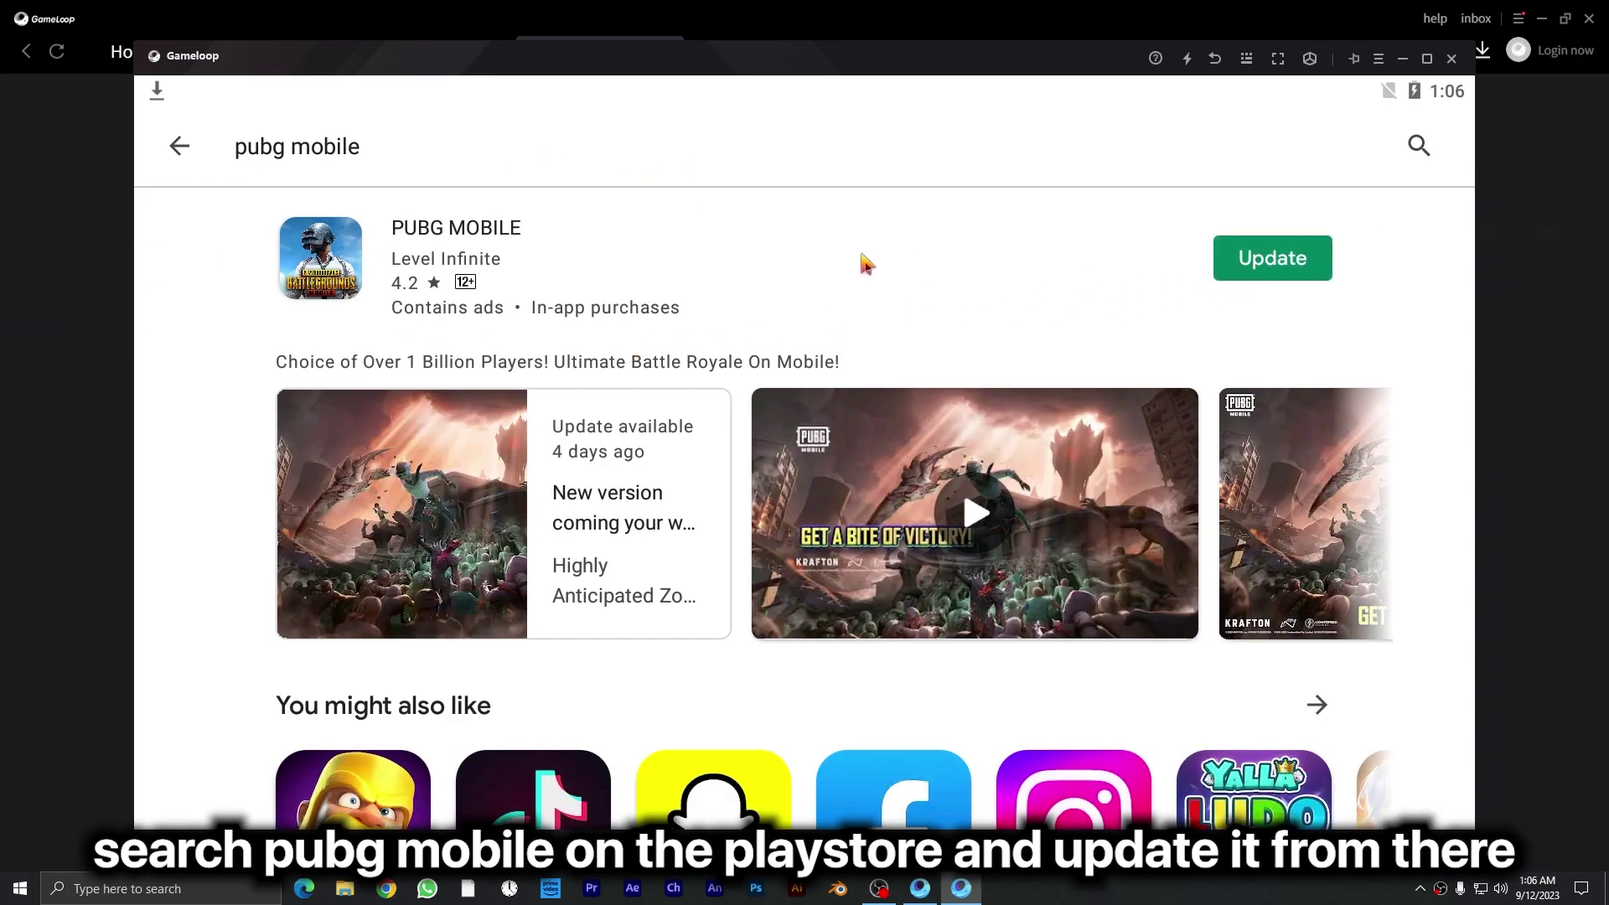
click(925, 267)
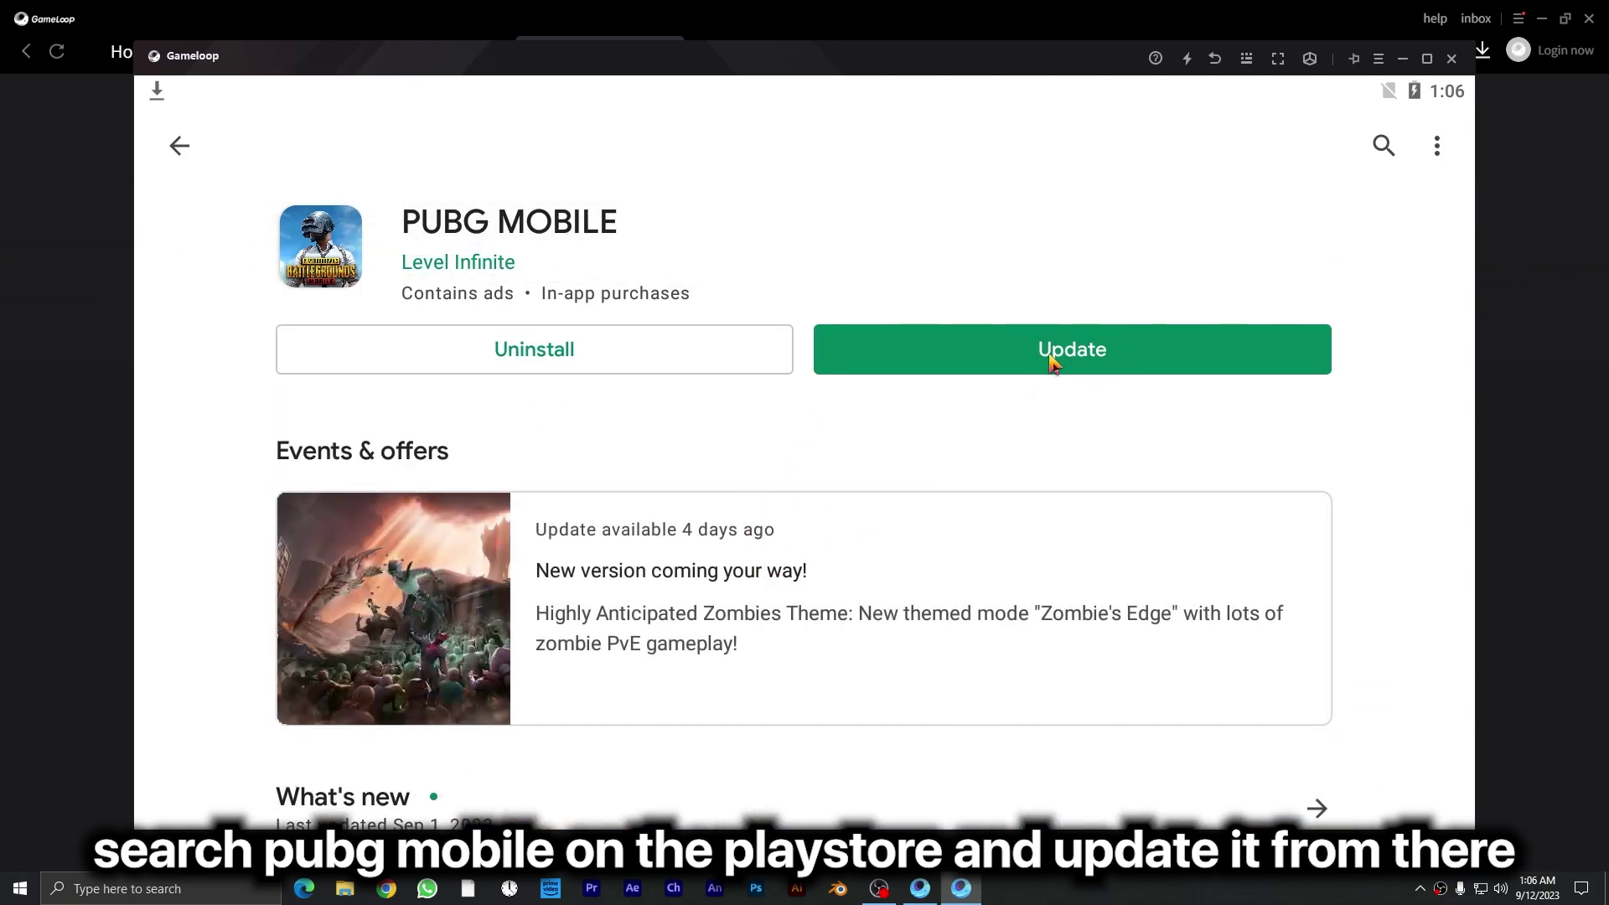
click(1092, 360)
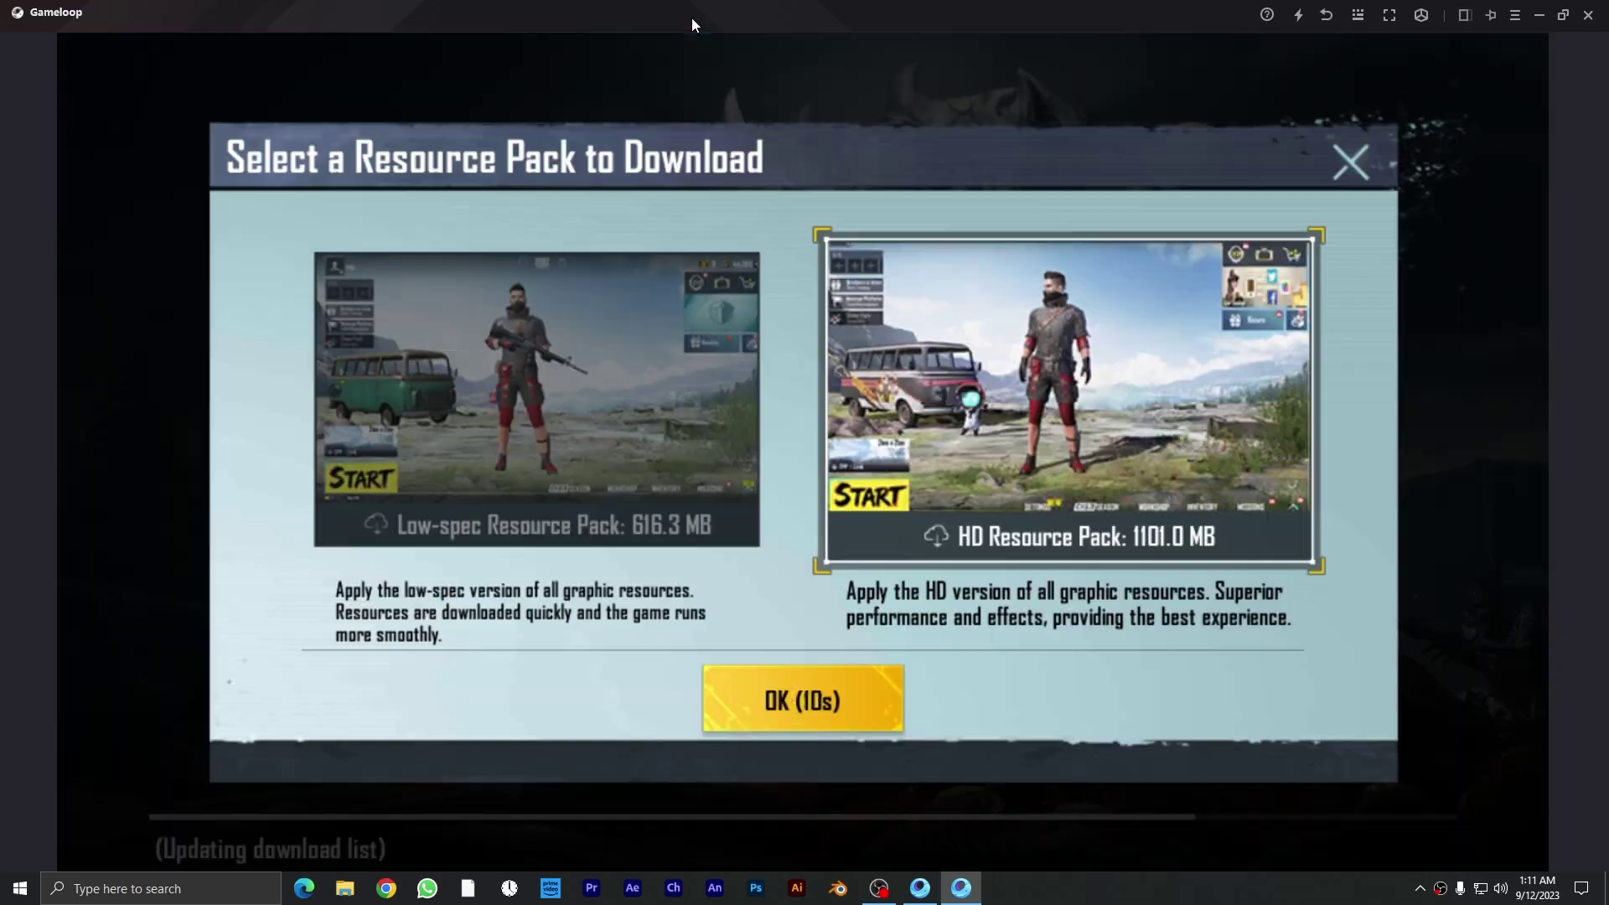
Step: Download the HD Resource Pack in PUBG MOBILE and view the Lobby graphics settings
click(805, 690)
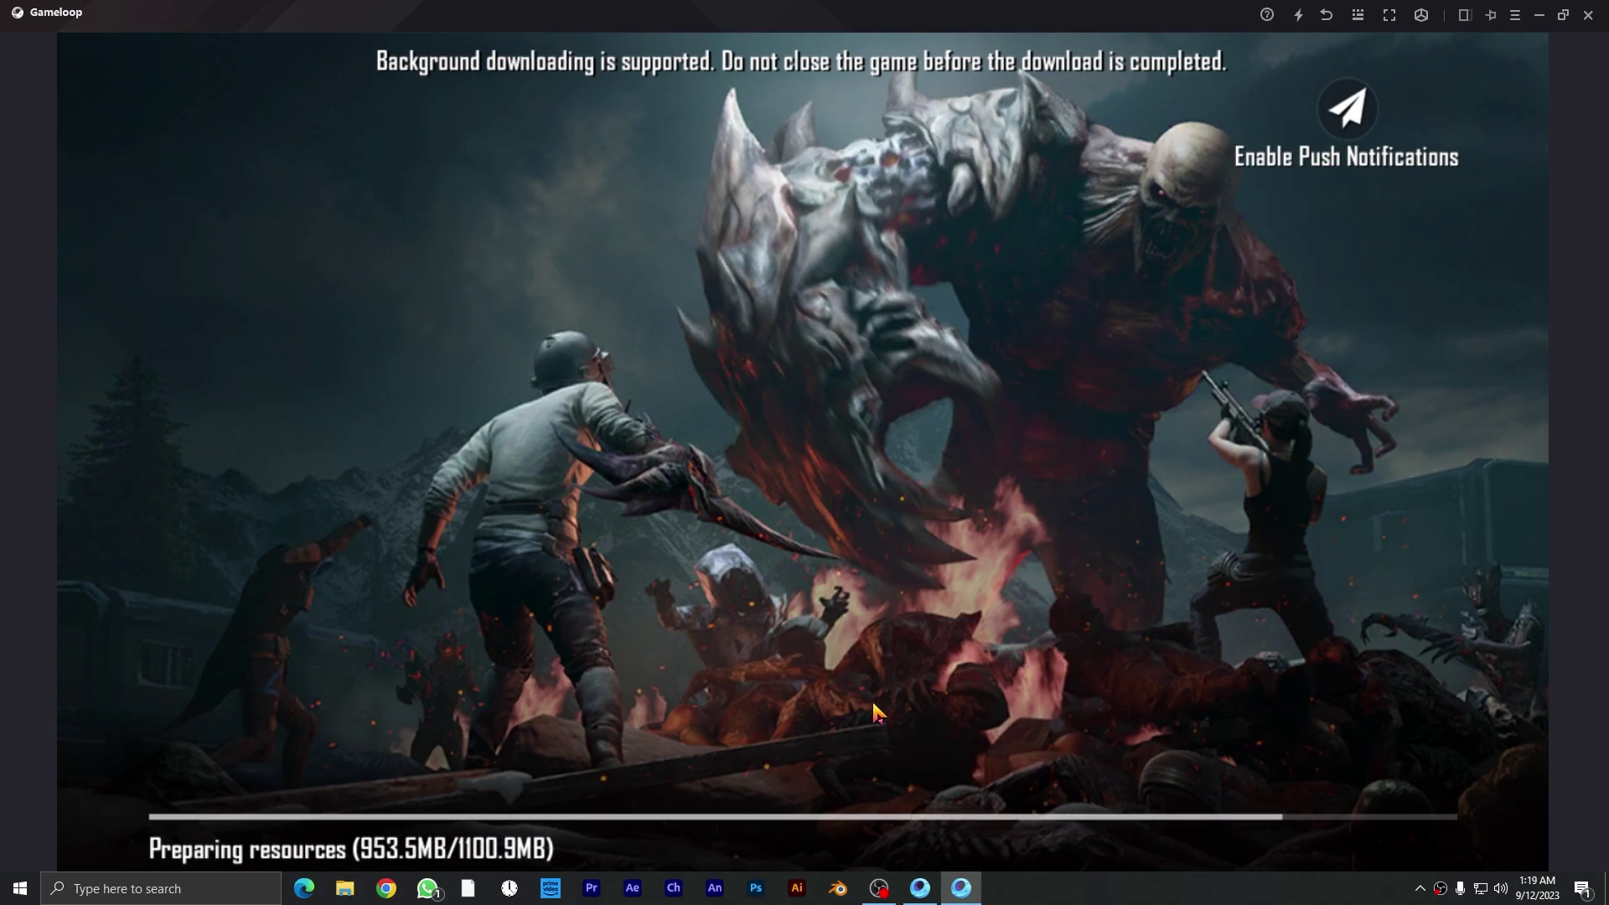
click(833, 685)
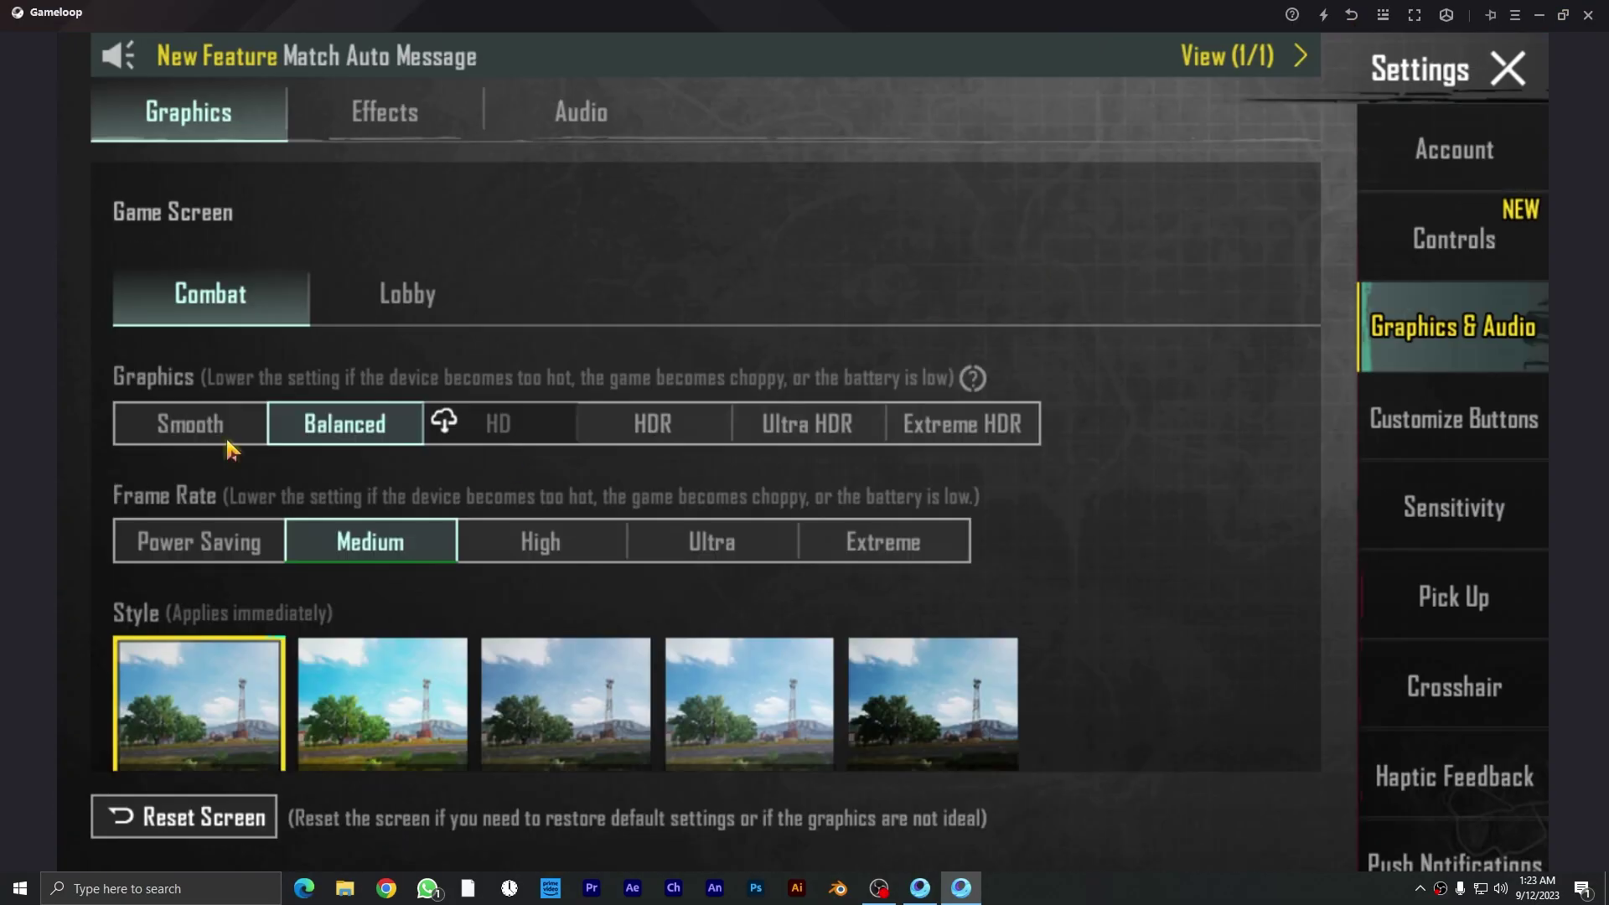
click(407, 293)
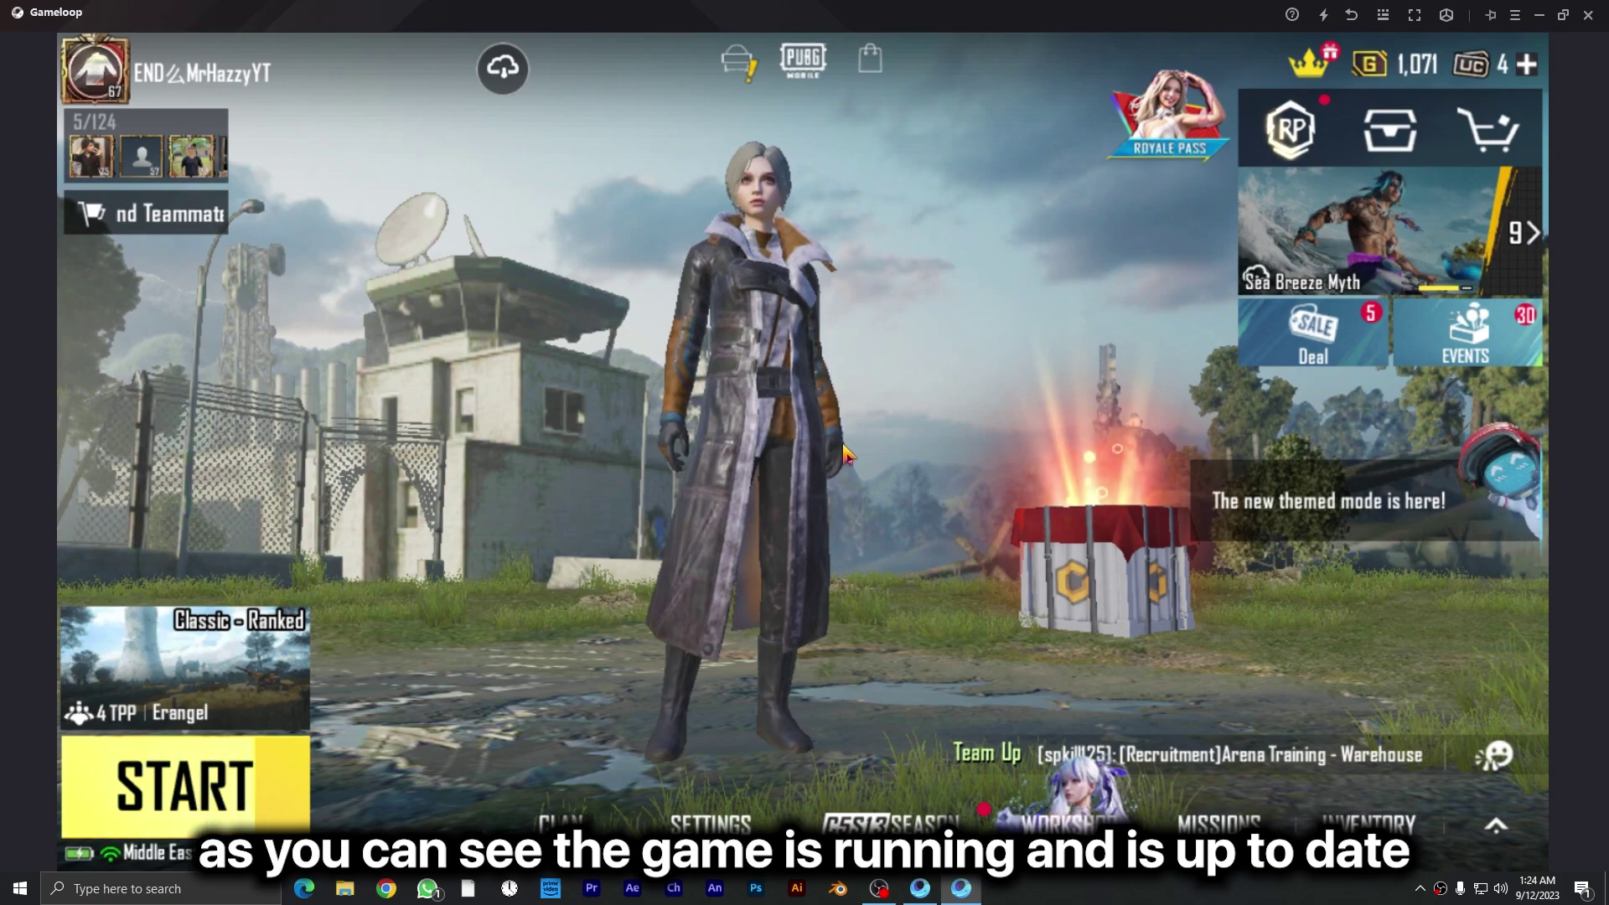
Step: Open the Gameloop settings and disable Auto run at startup and Best fixed window ratio
click(1515, 16)
click(1507, 153)
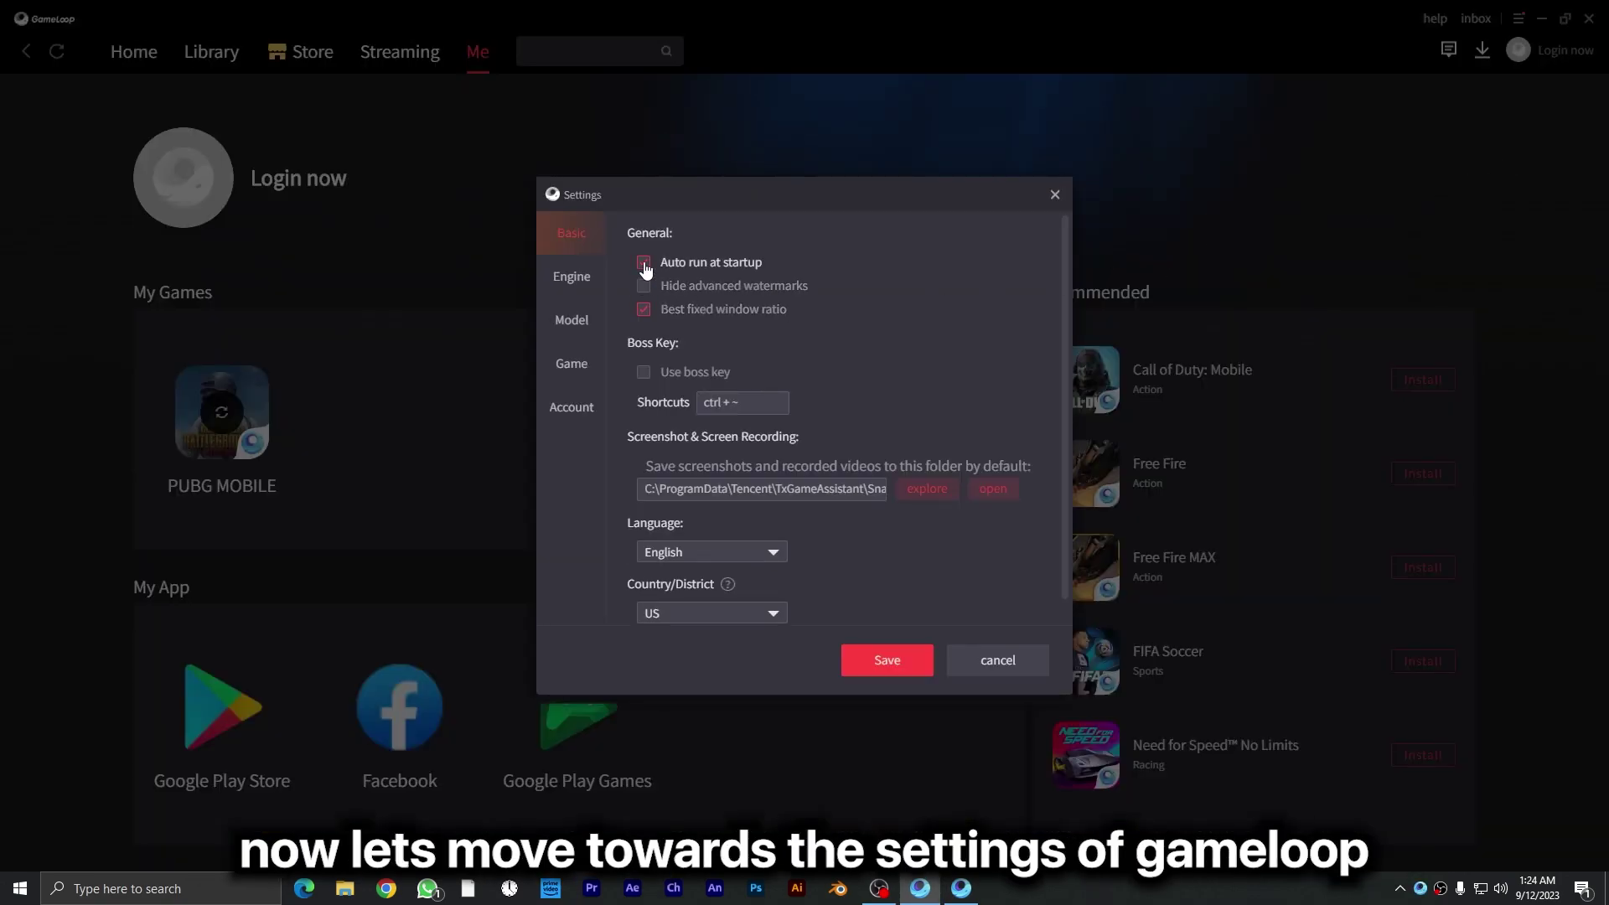
click(704, 310)
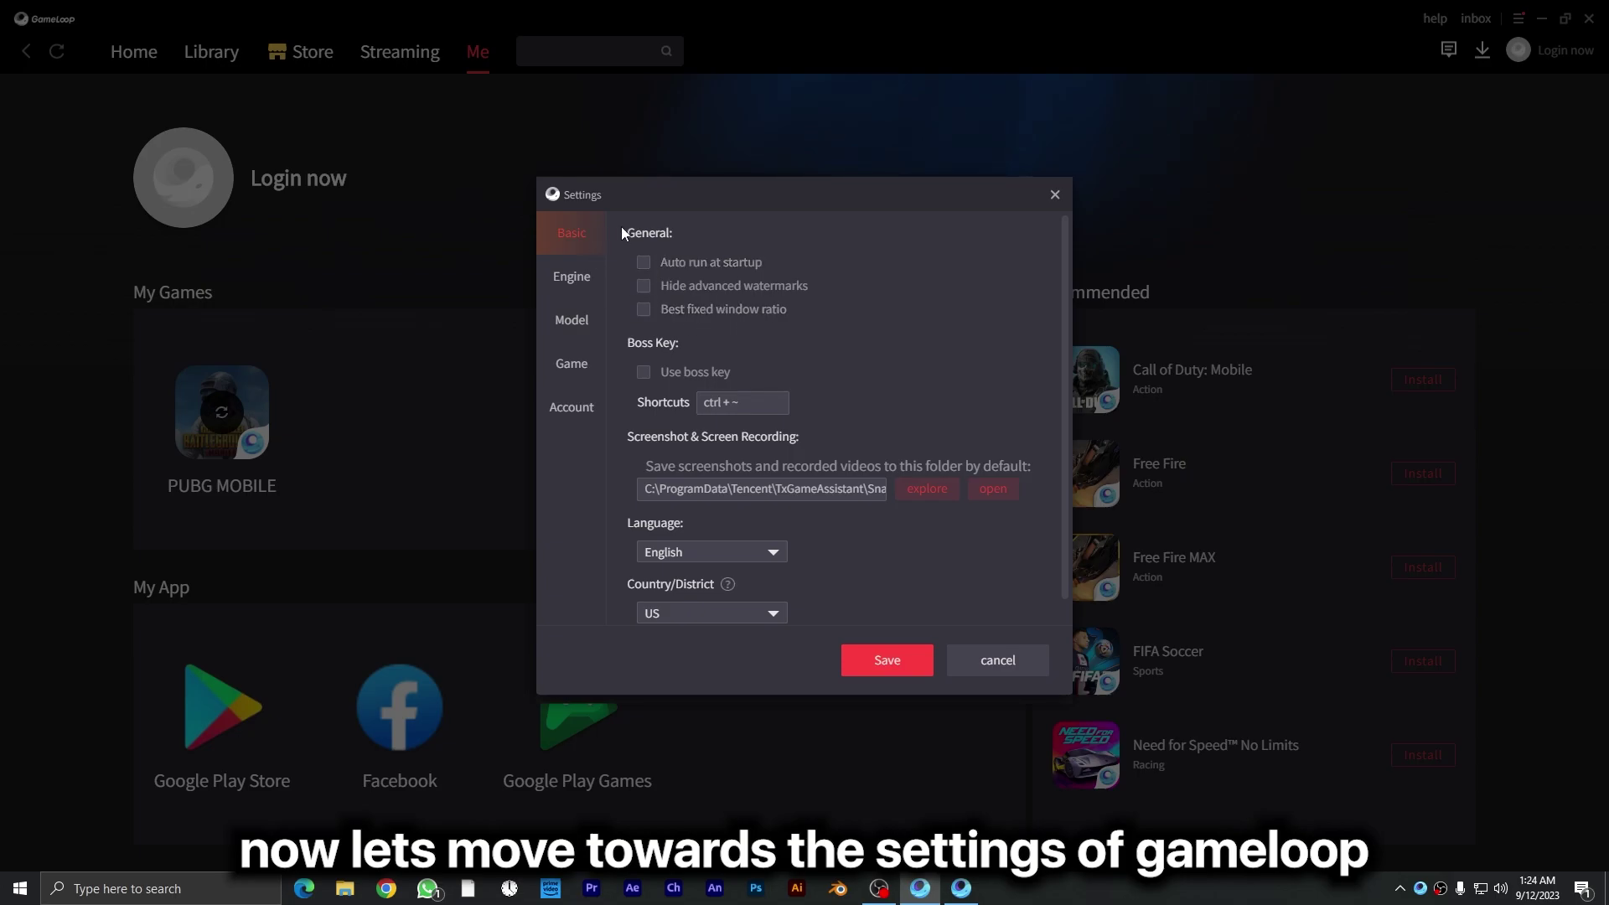
Step: Set the engine's screen rendering mode to DirectX+ and check the remaining Engine and Model settings
click(554, 289)
click(762, 263)
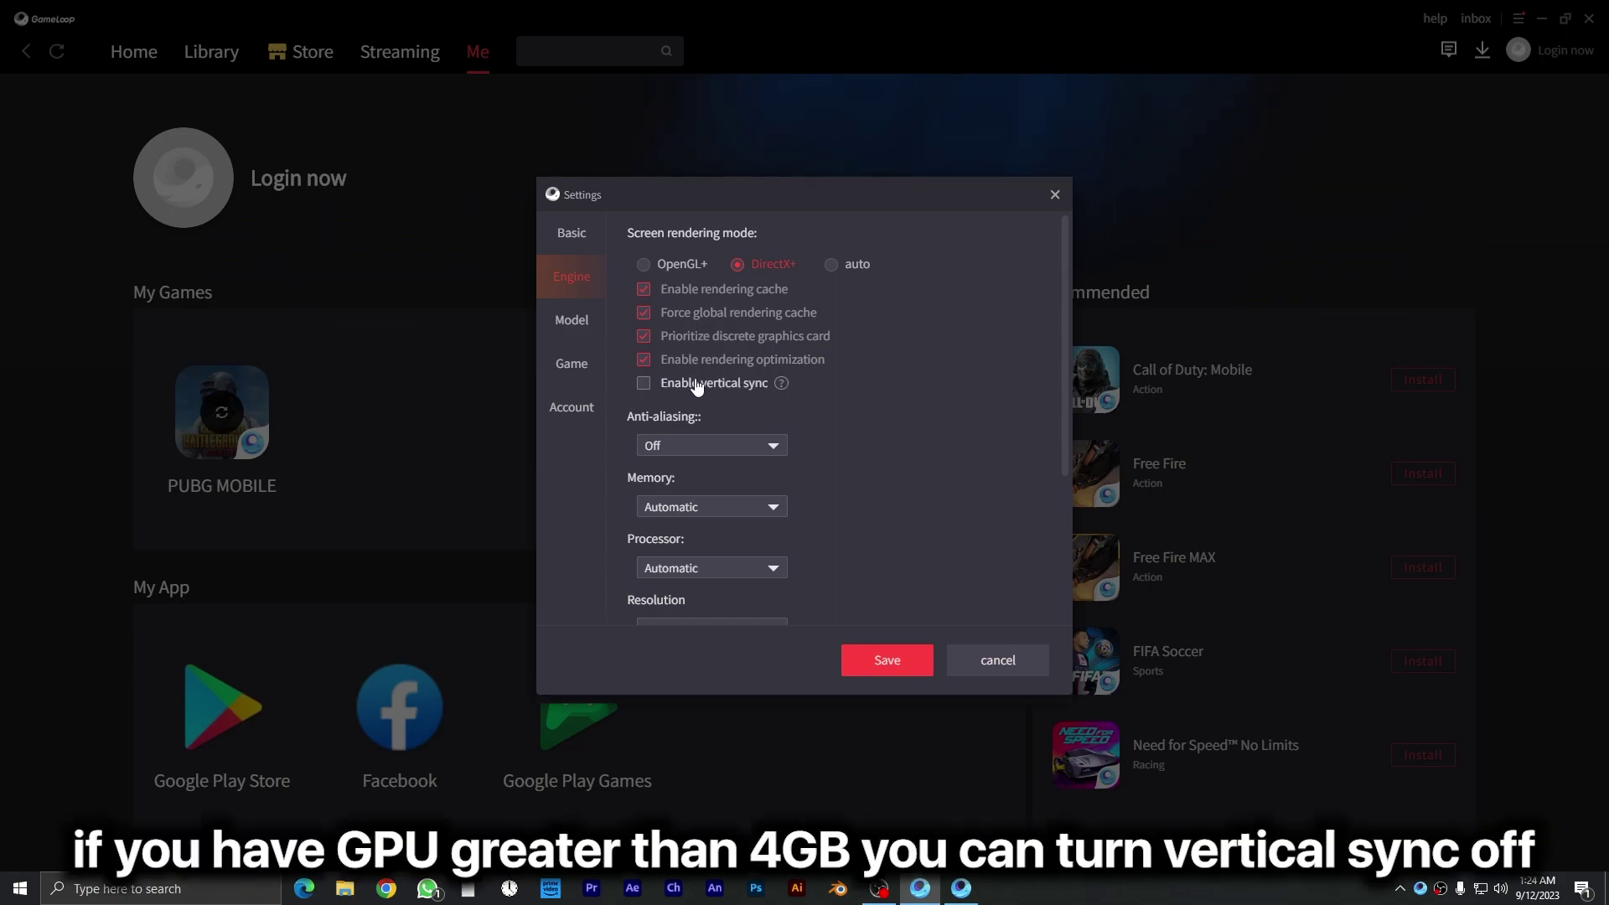
scroll(595, 335, down, 3)
click(594, 334)
Step: Set PUBG MOBILE to FHD 2K definition, HD graphics quality and 90 FPS, save the settings and close the Installer window
click(570, 373)
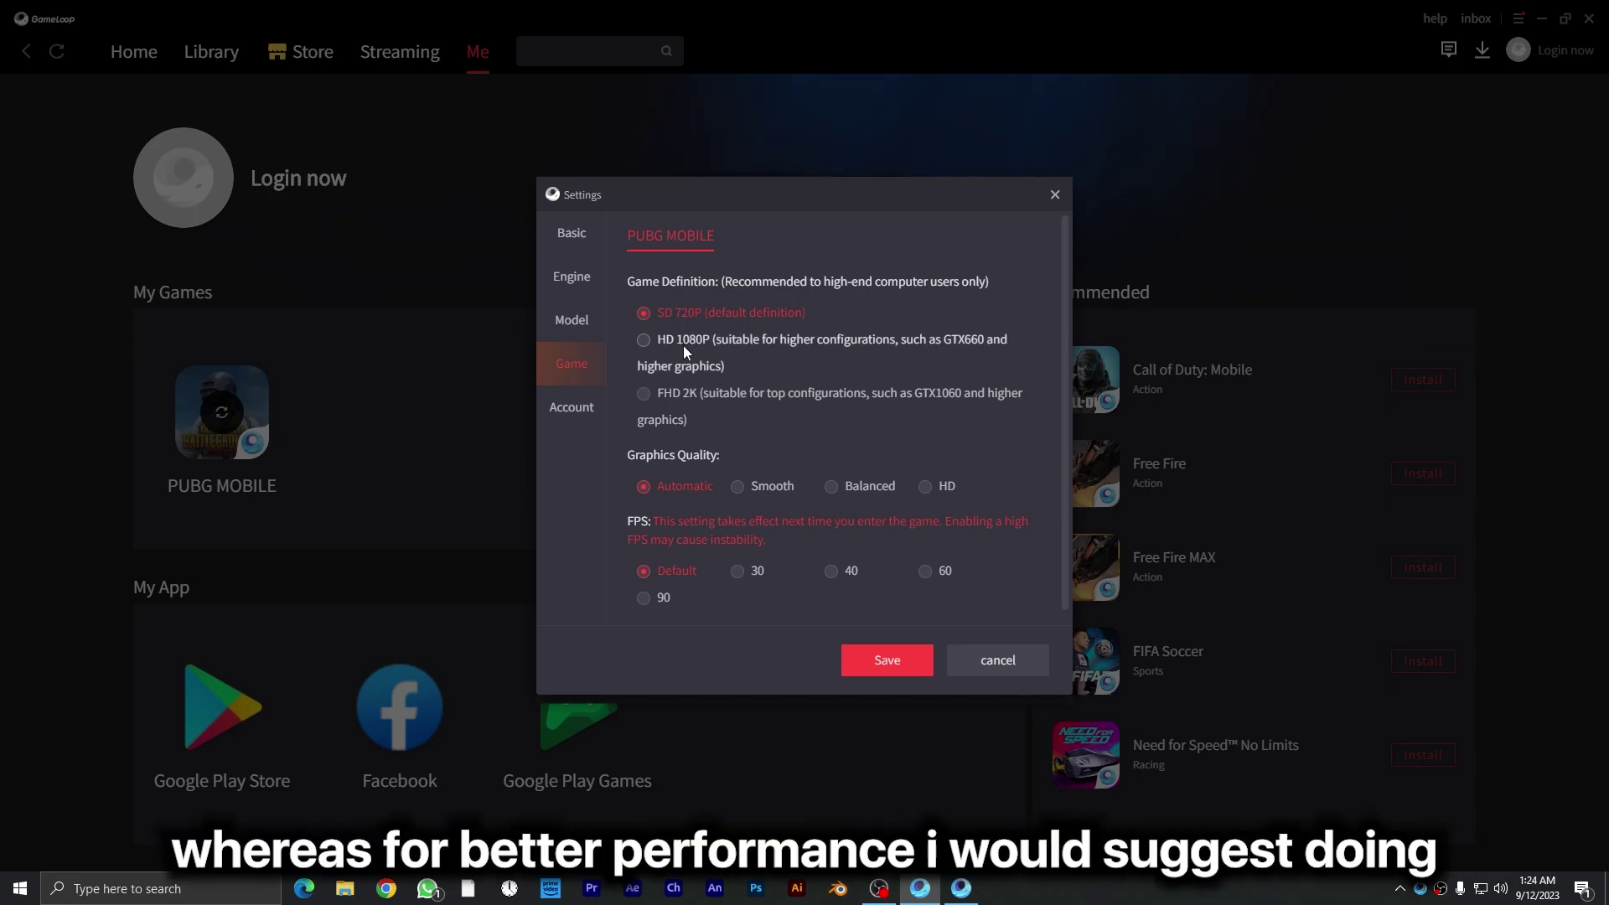
click(676, 388)
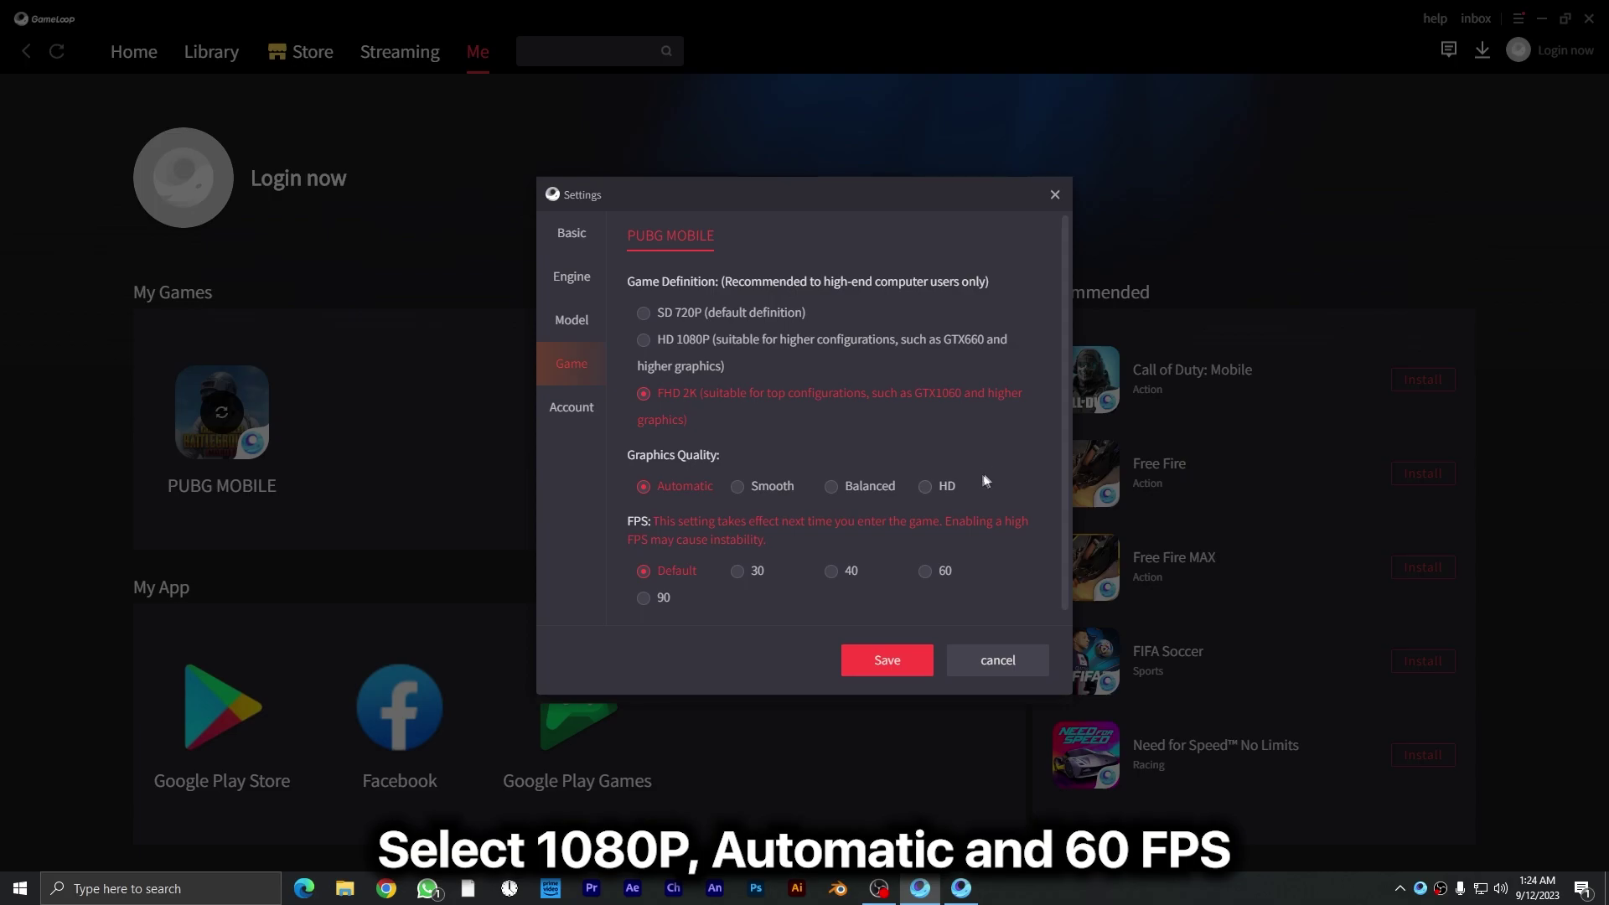
click(940, 490)
click(662, 597)
click(887, 662)
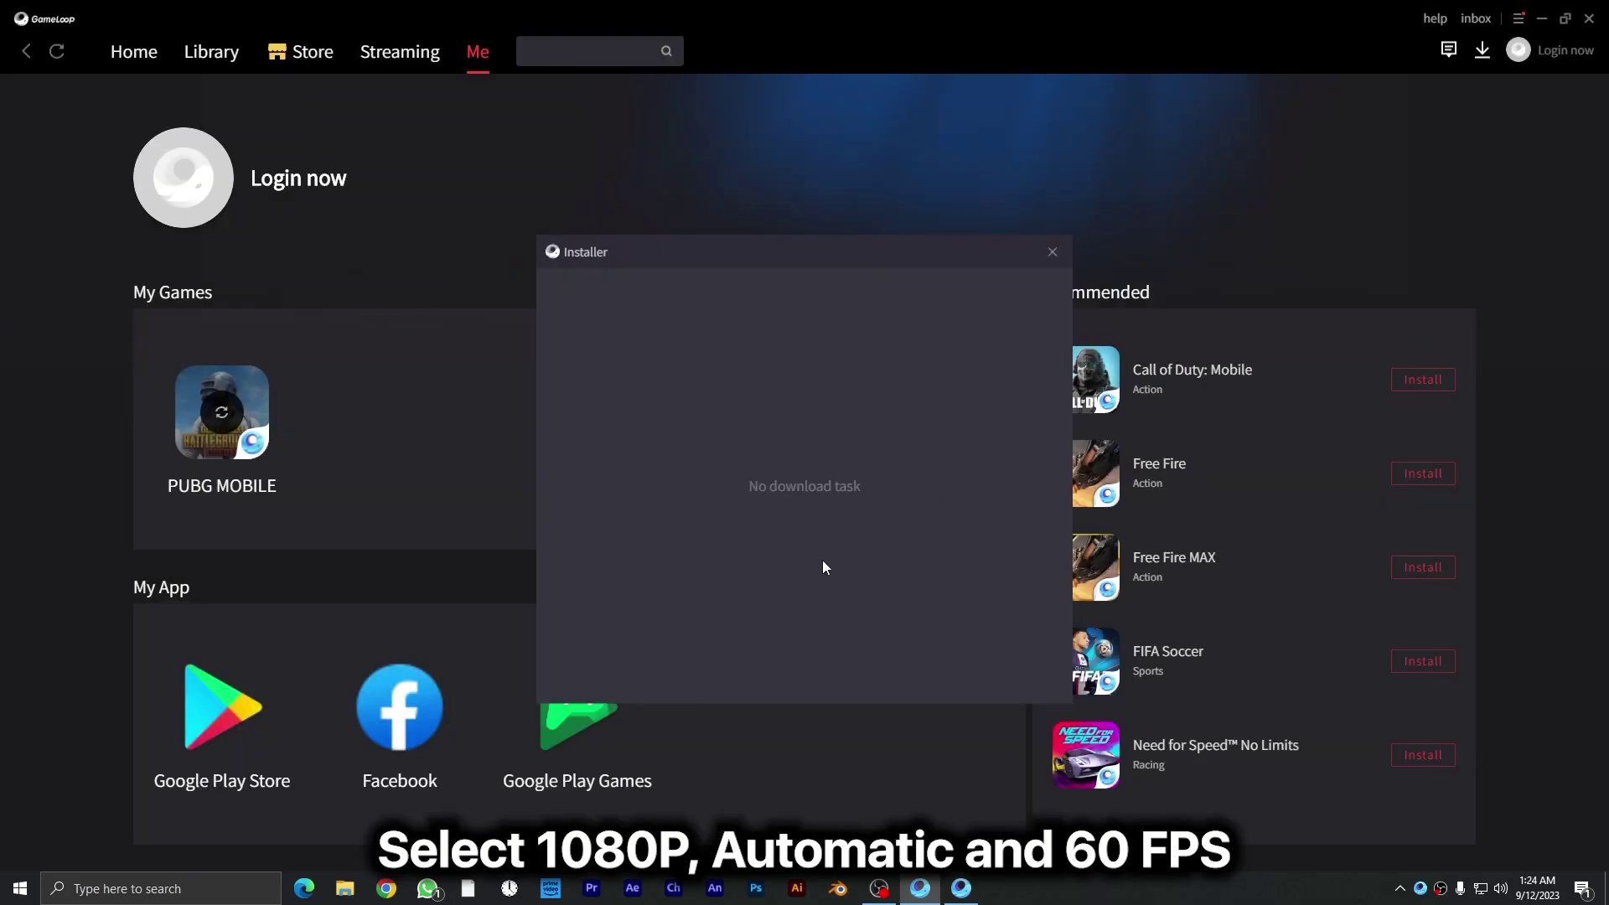
click(1052, 254)
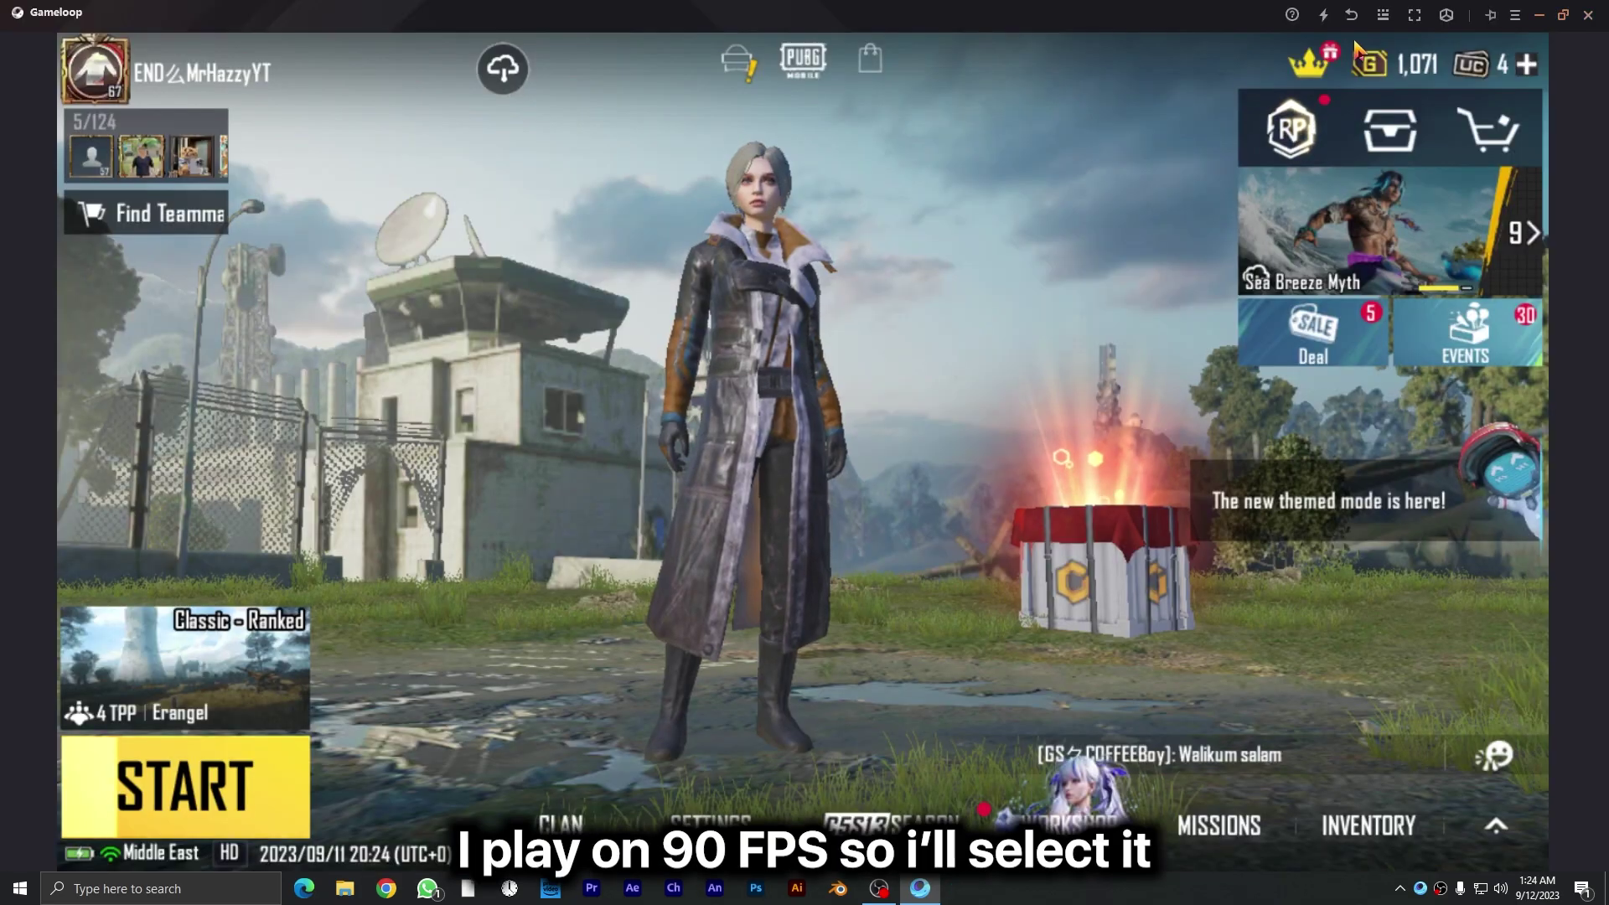
key(Escape)
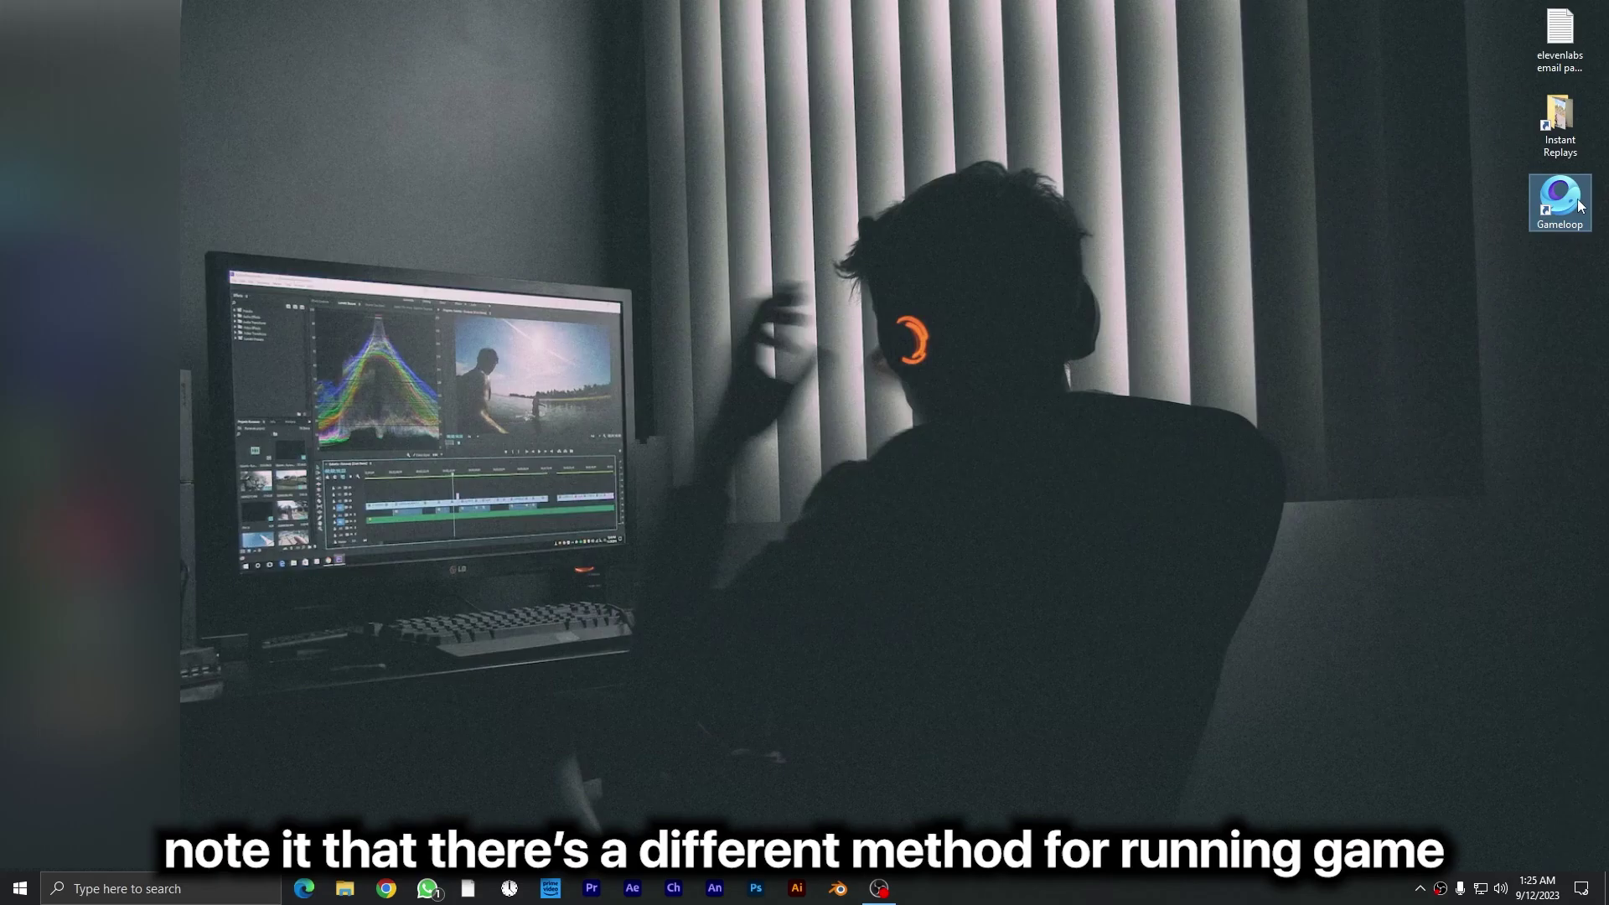
Step: Open the desktop Gameloop shortcut's properties and copy the command -startpkg "com.tencent.ig" -from DesktopLink from the YouTube video description
right_click(1579, 206)
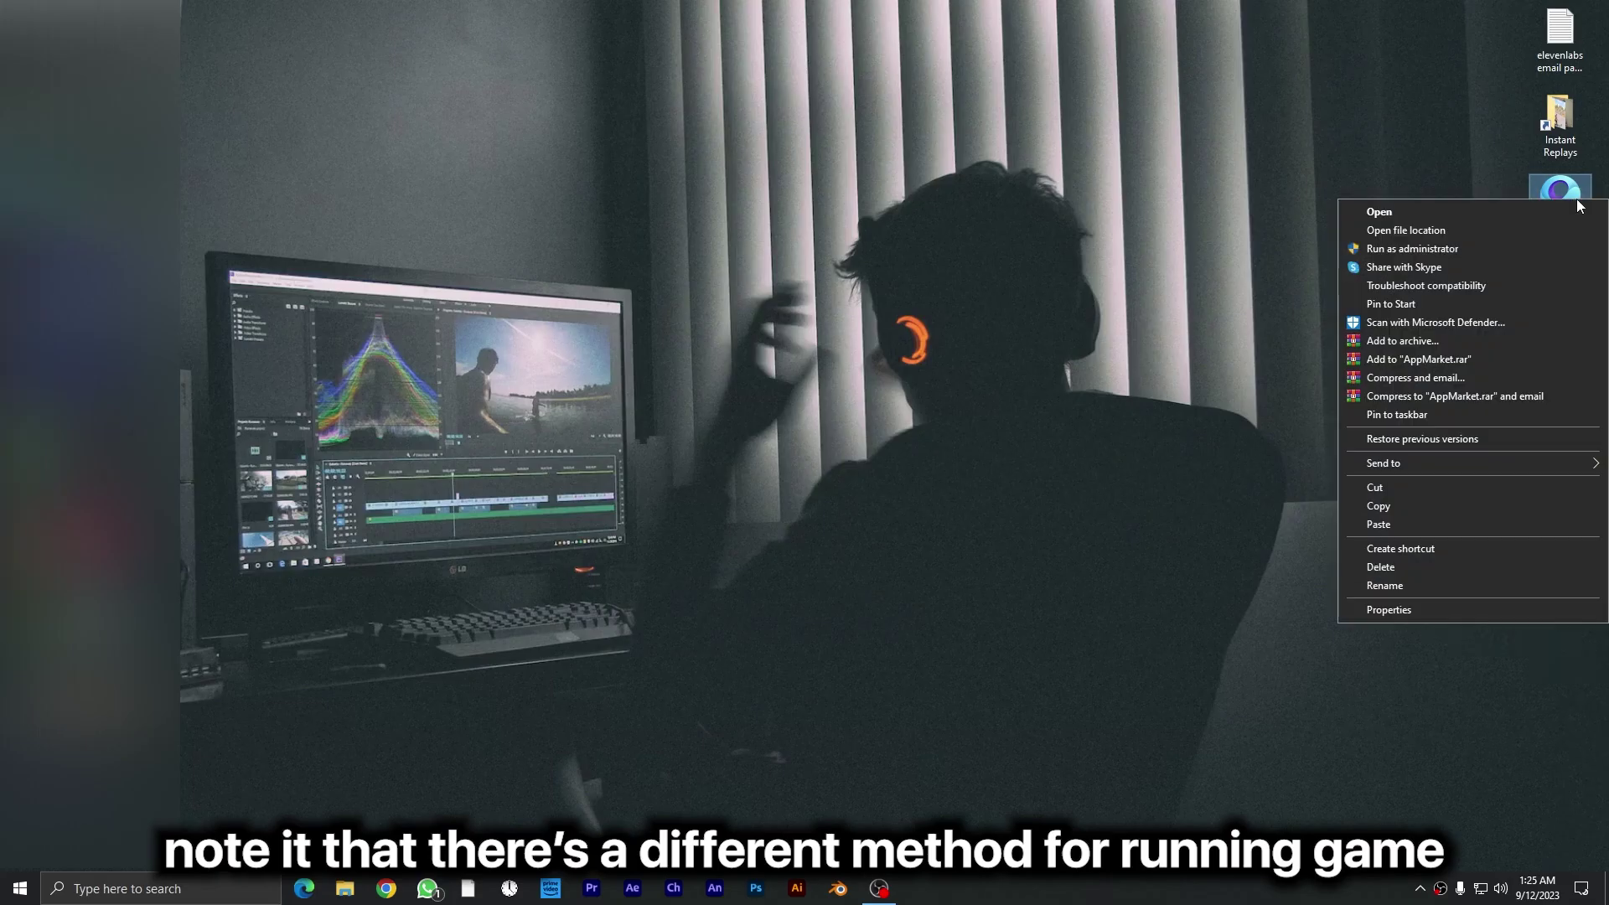
click(1455, 609)
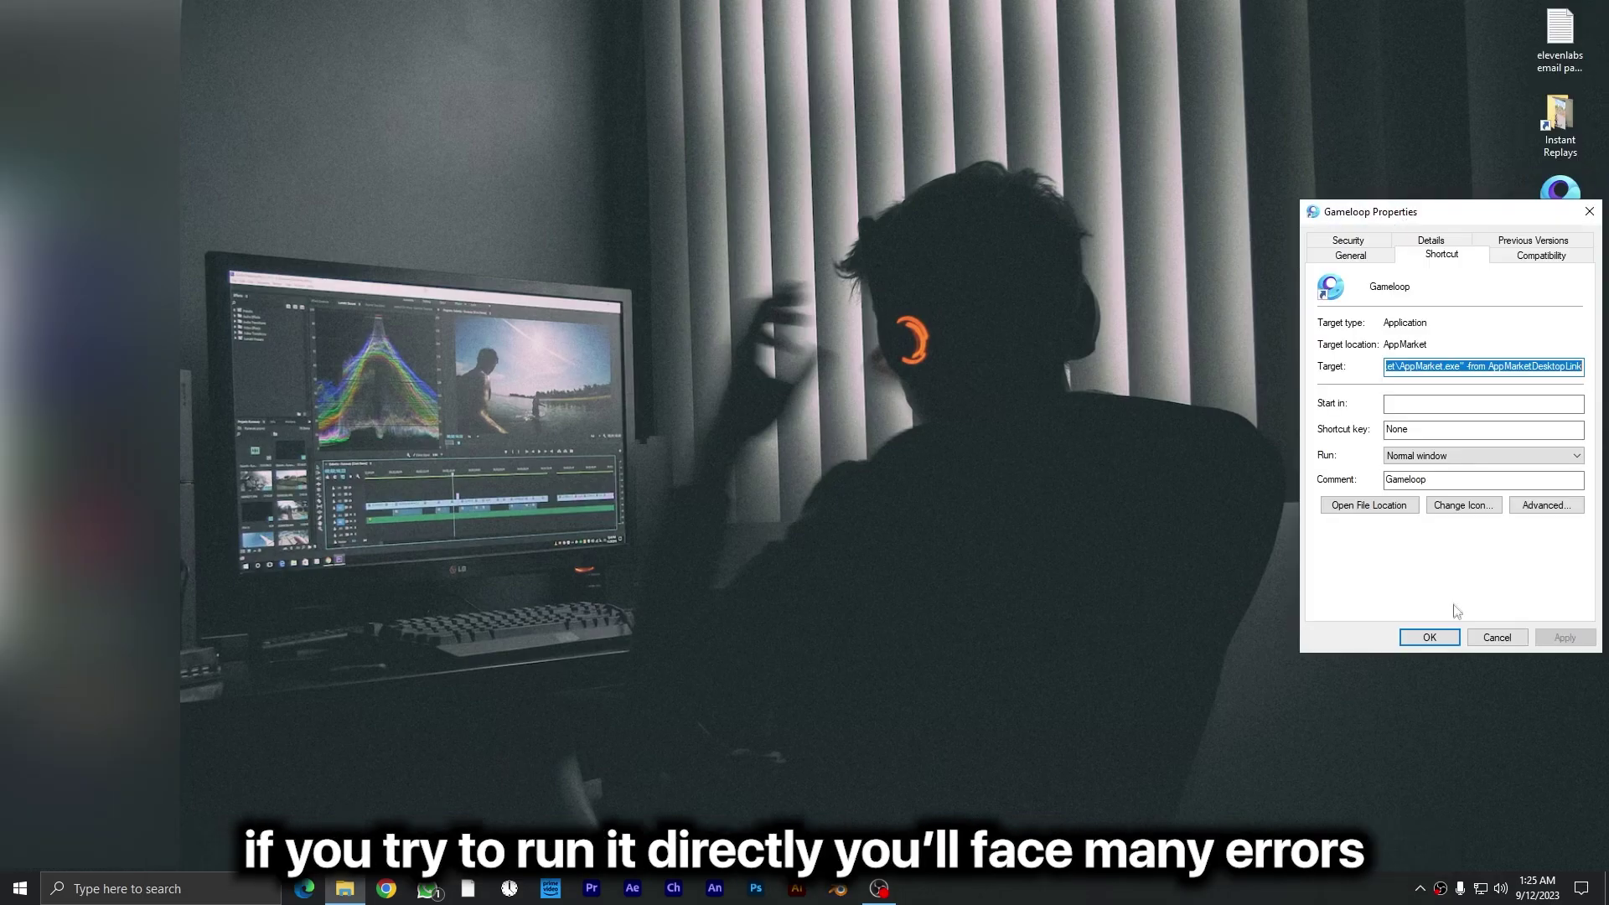
drag(1398, 216, 729, 132)
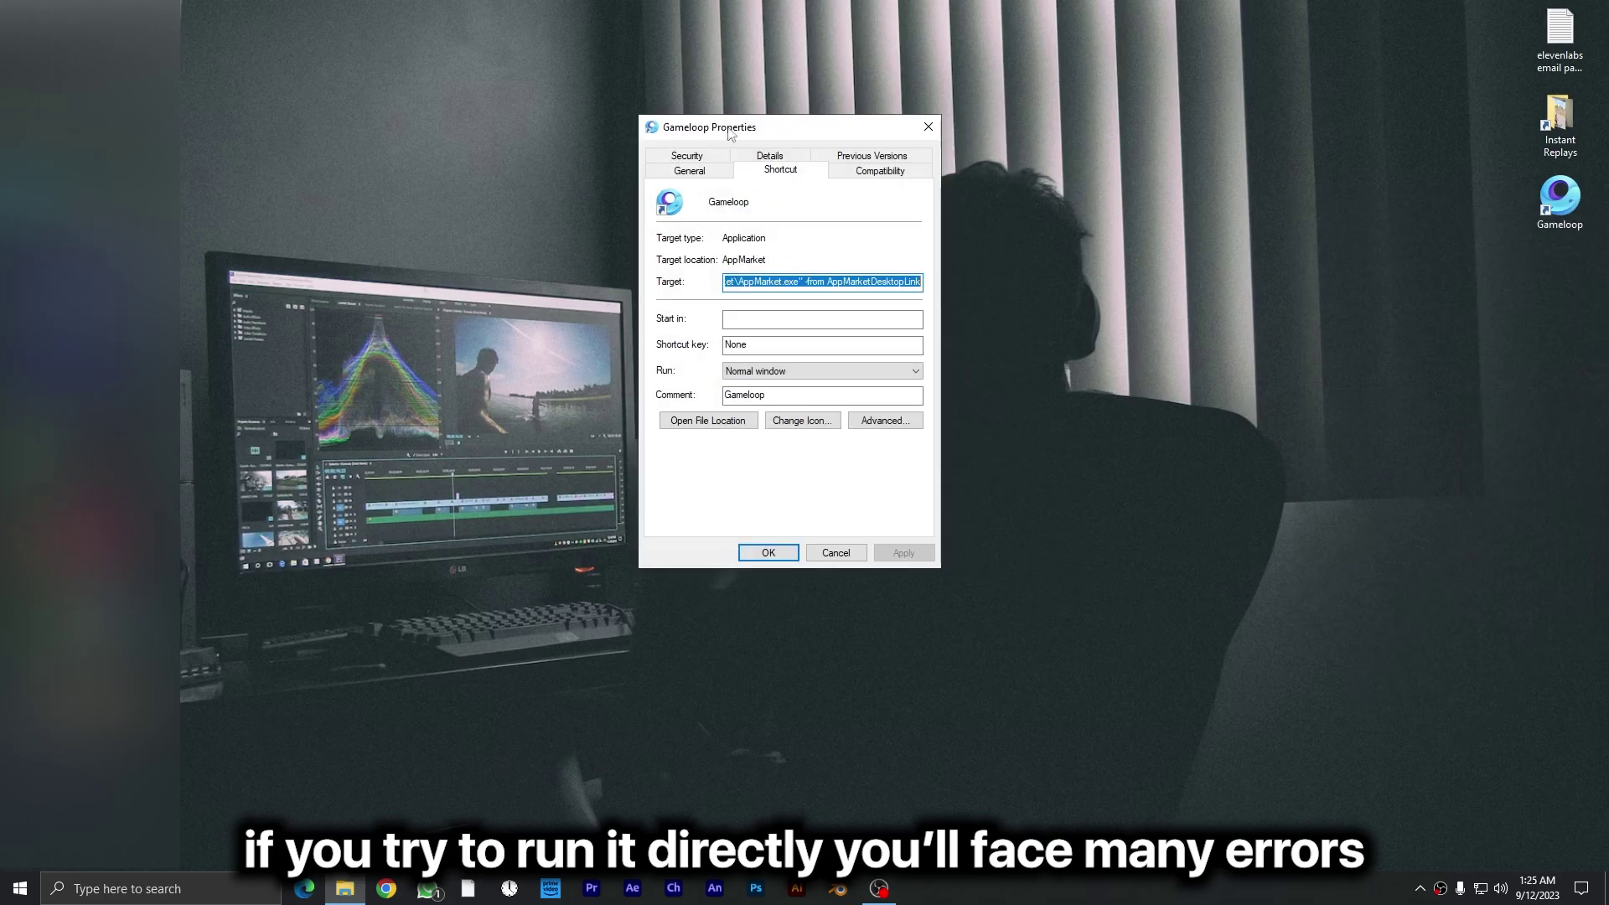
click(865, 284)
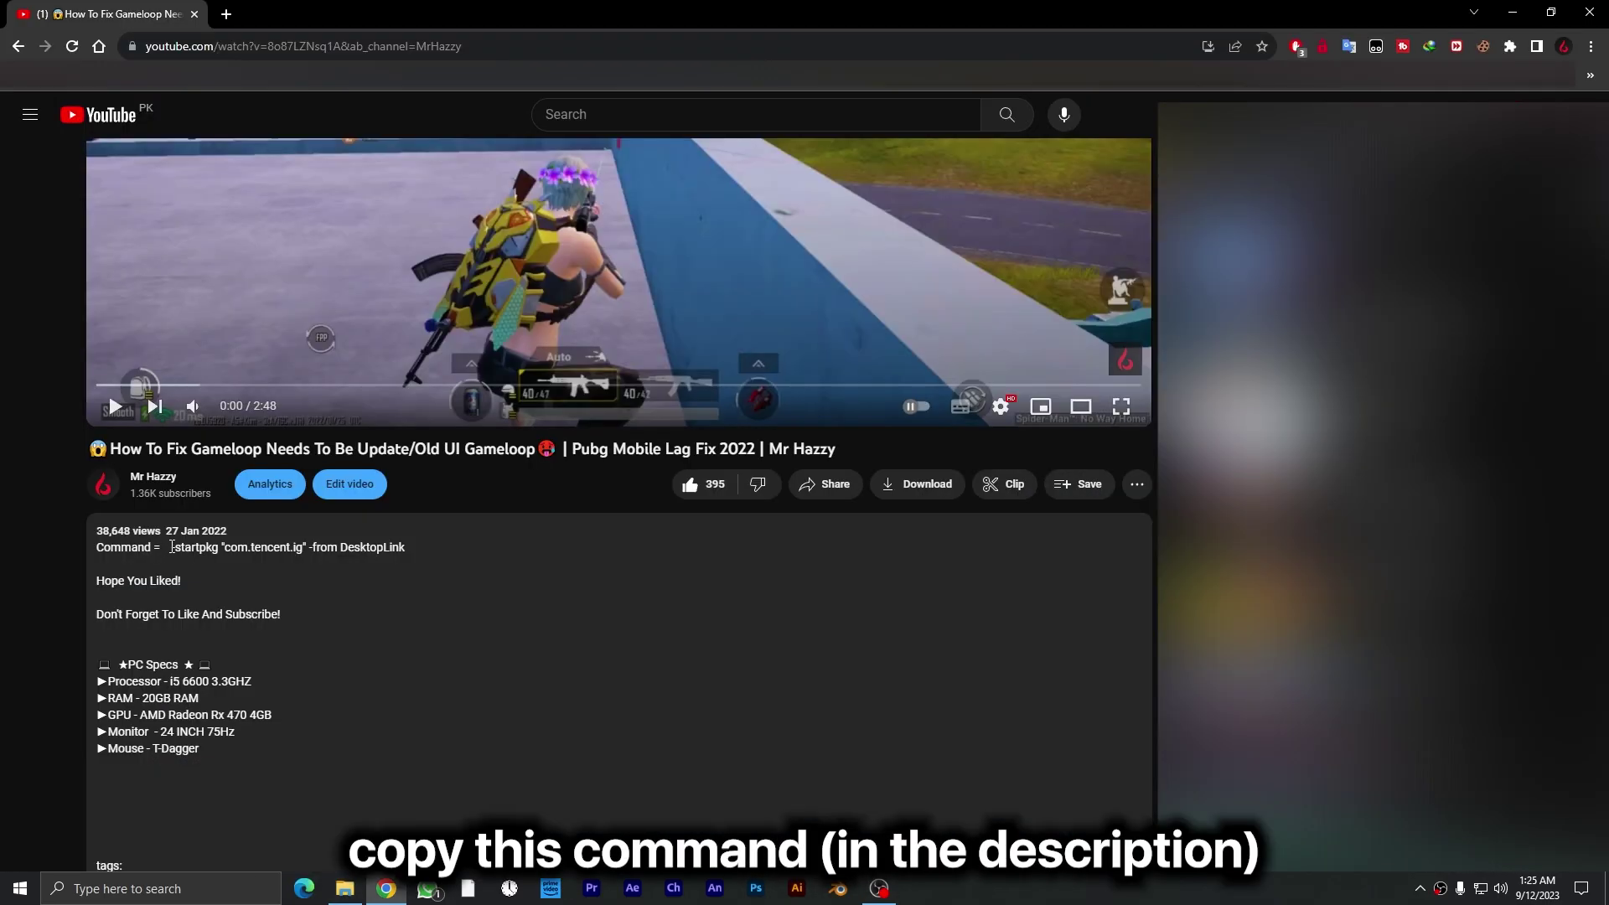
drag(171, 547, 343, 565)
key(ctrl+c)
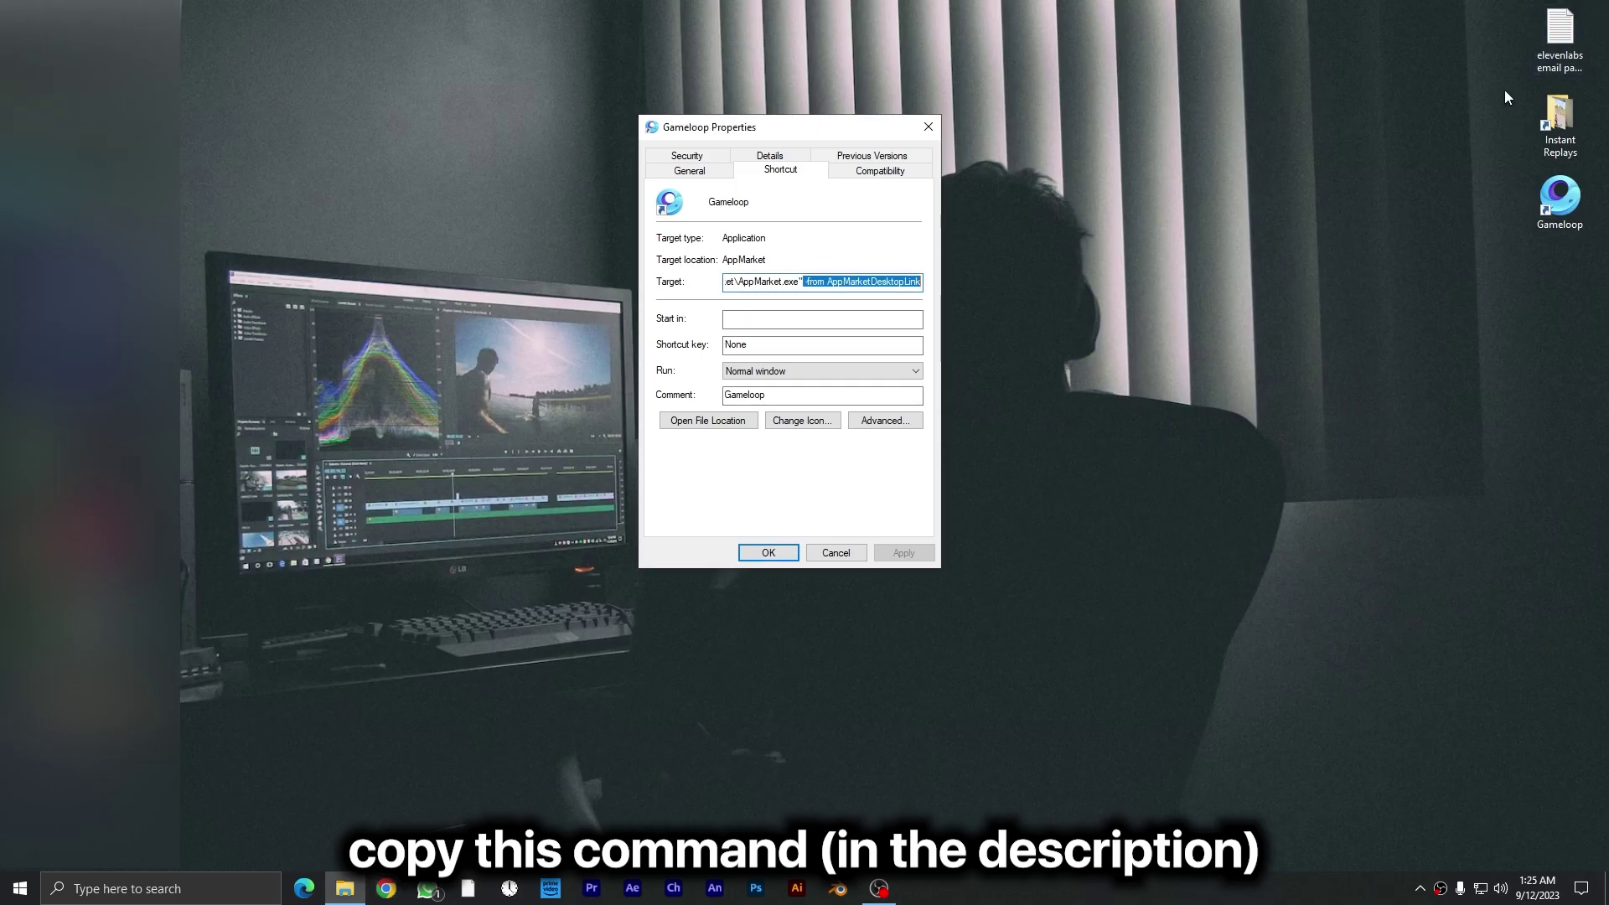
Step: Replace the shortcut target's ending after AppMarket.exe" with one space and the copied -startpkg "com.tencent.ig" -from DesktopLink command, and apply the change
click(808, 282)
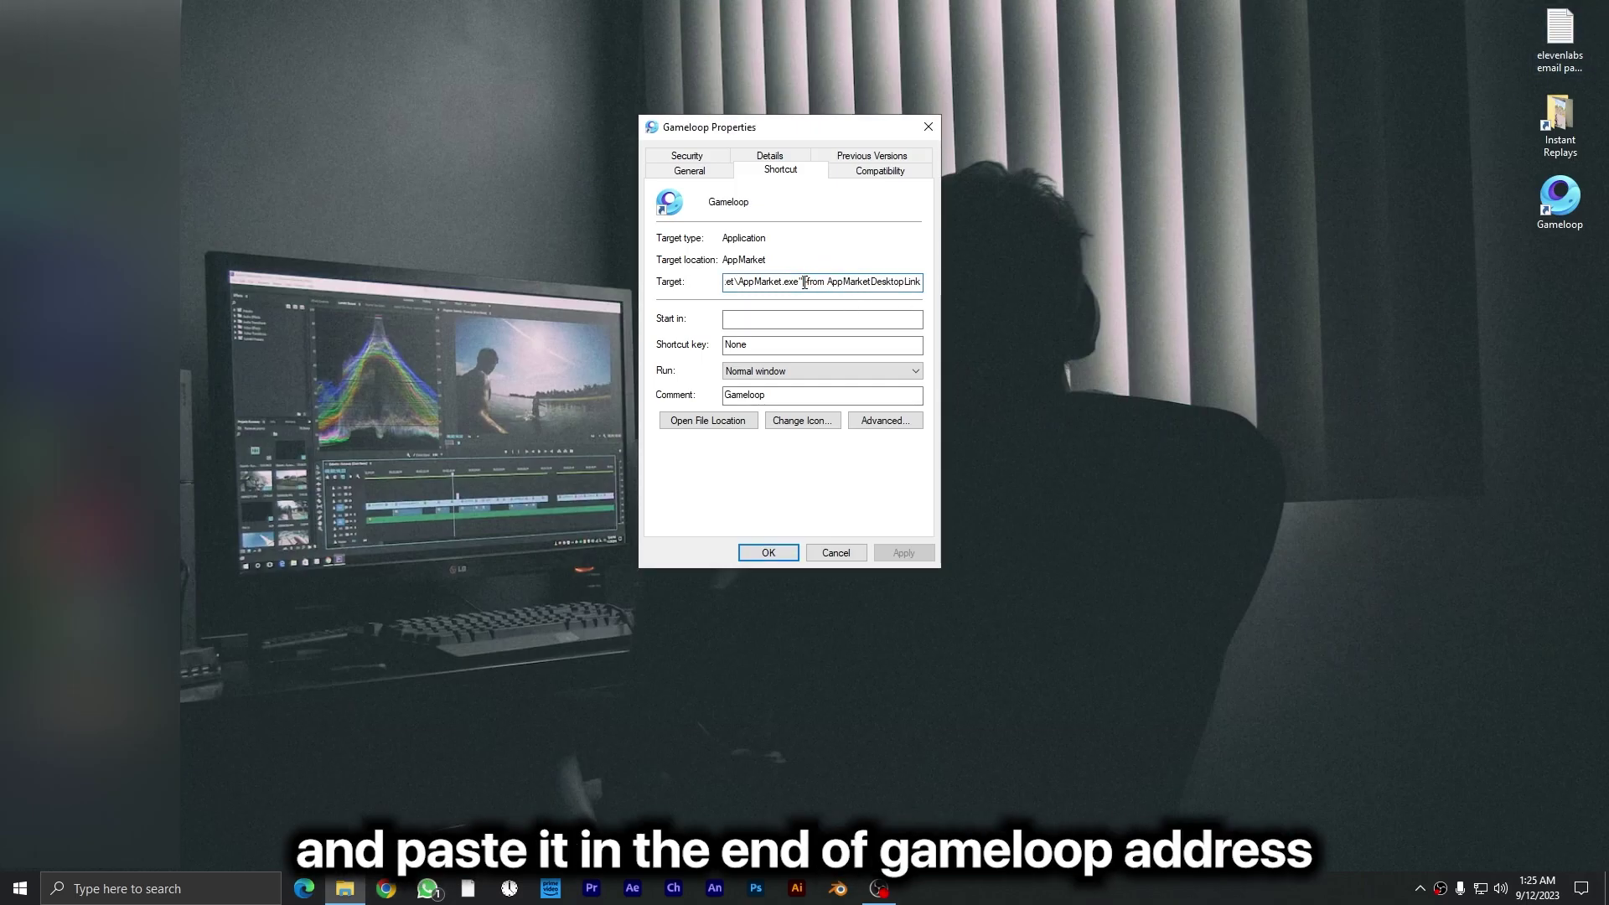
drag(805, 282, 927, 273)
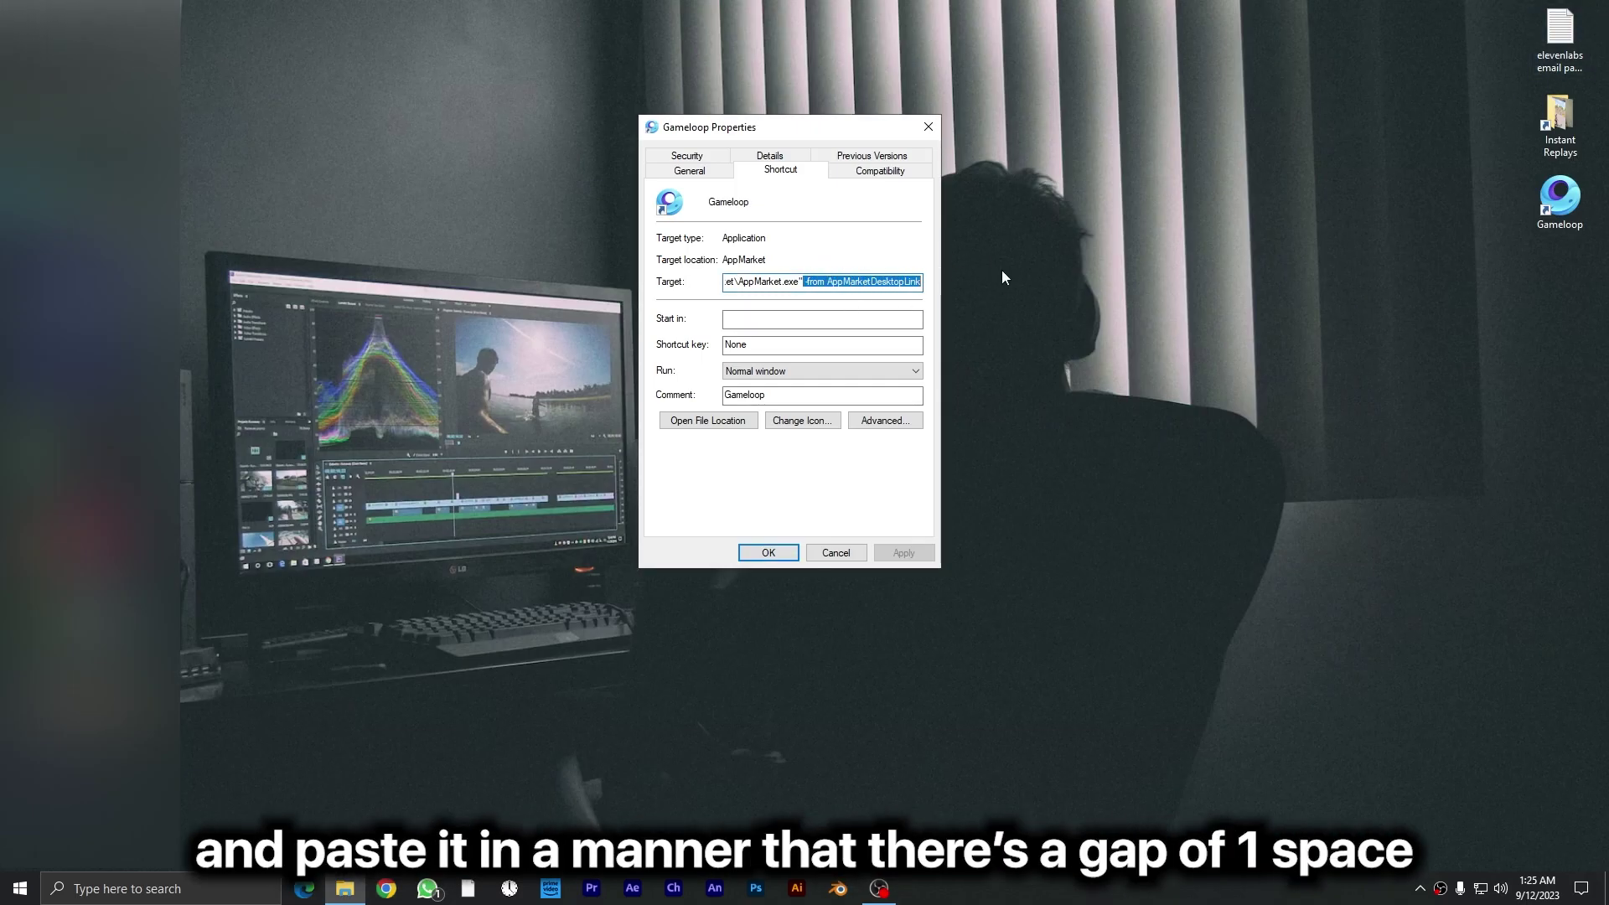
key(BackSpace)
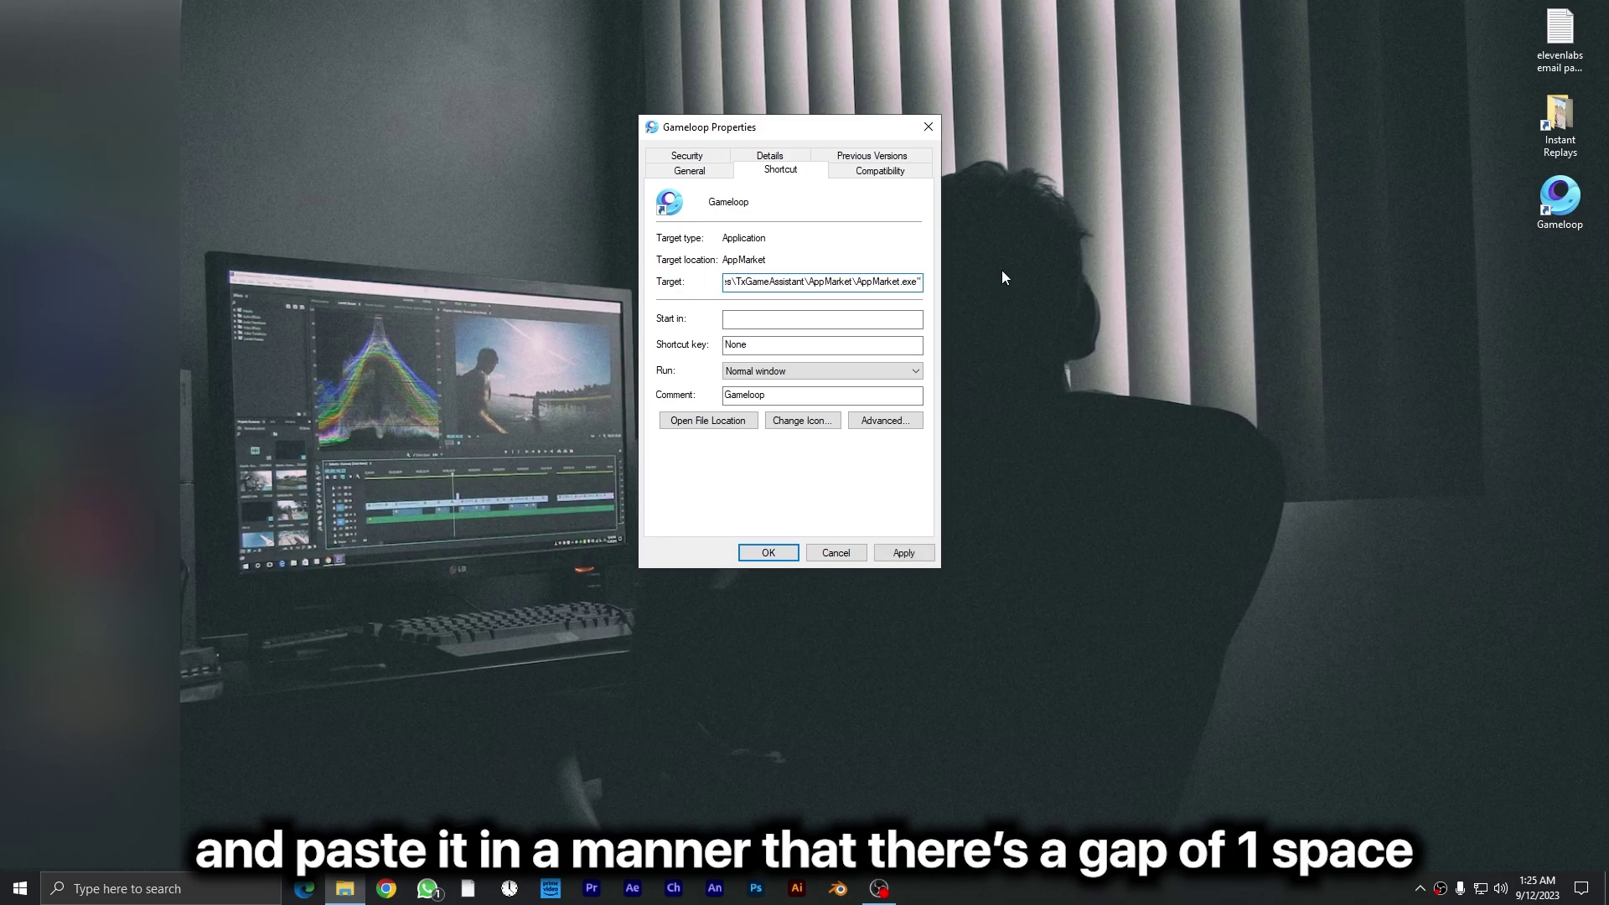
key(ctrl+v)
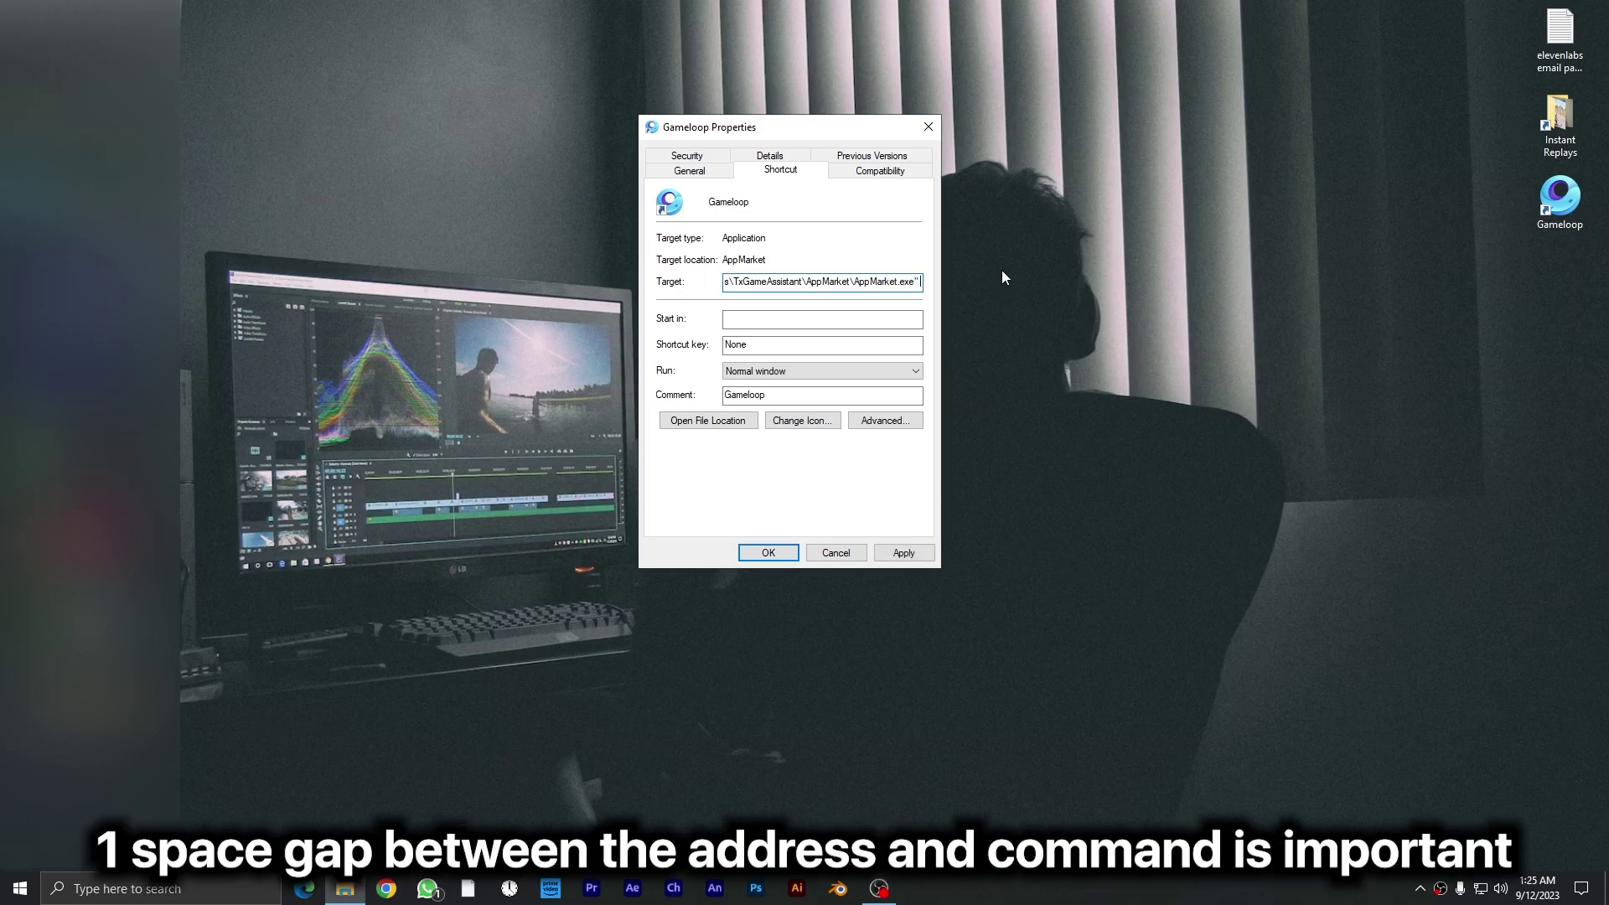
click(742, 282)
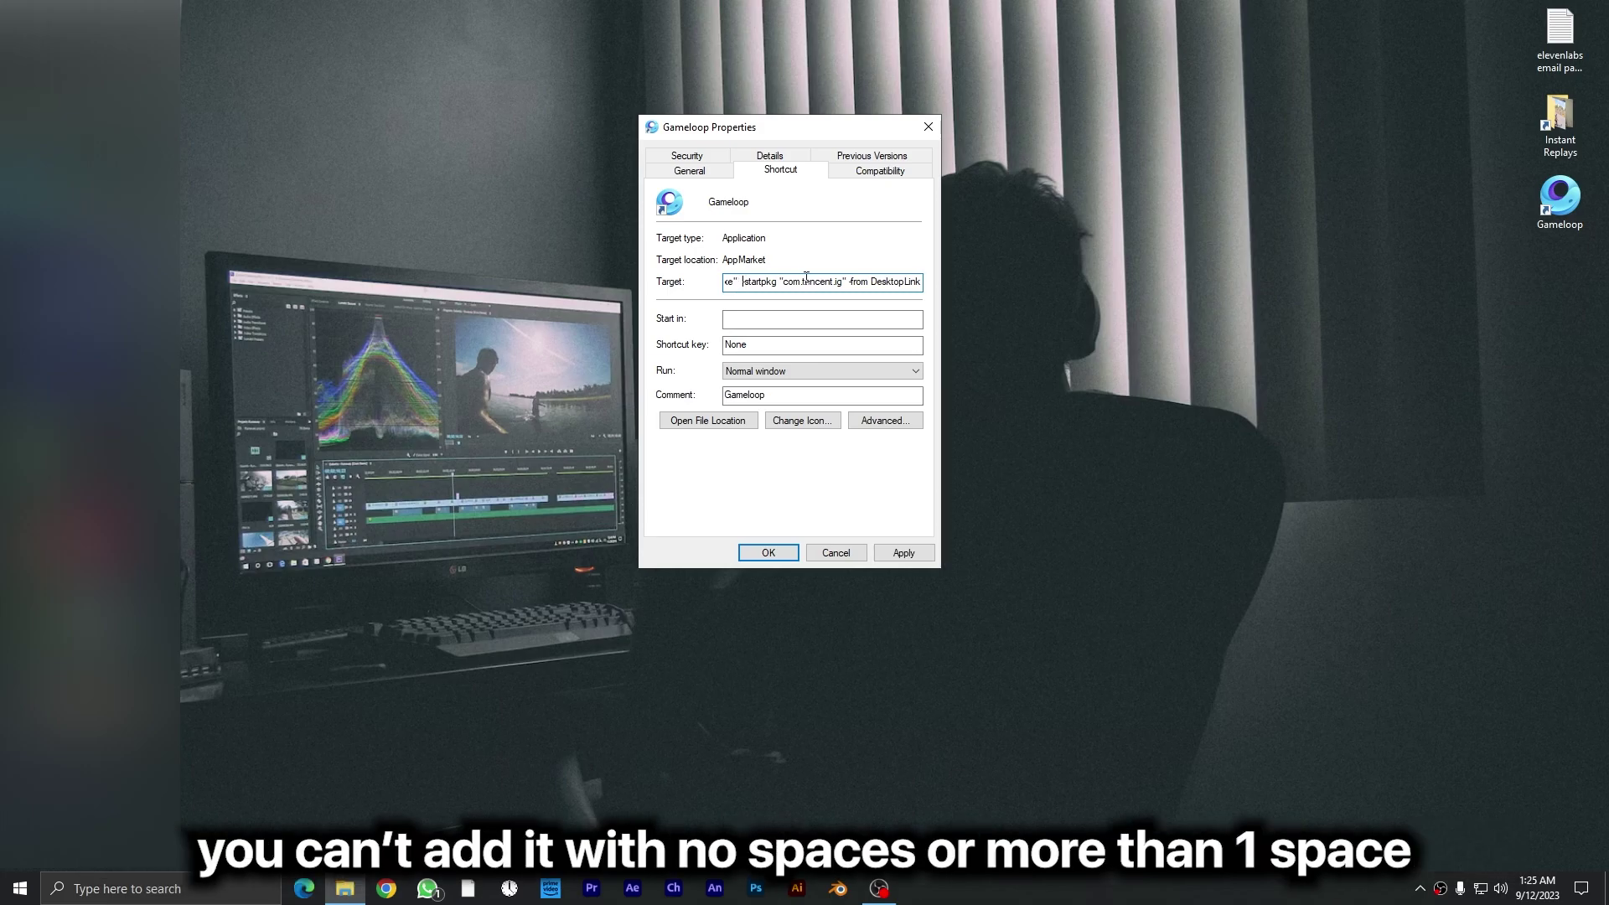
key(BackSpace)
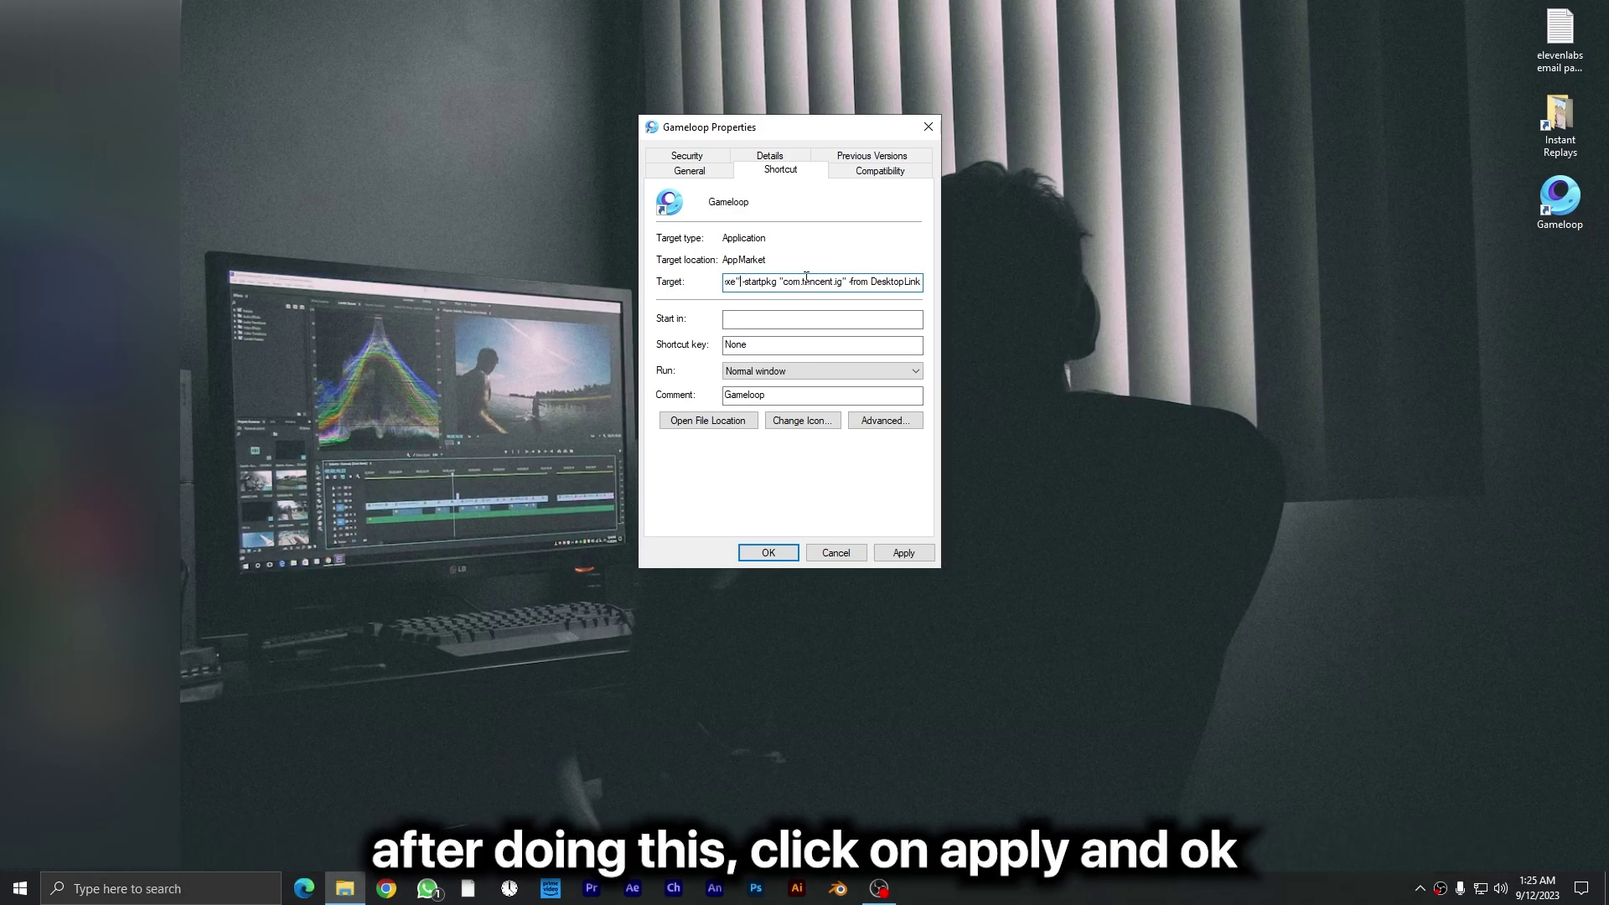
click(903, 554)
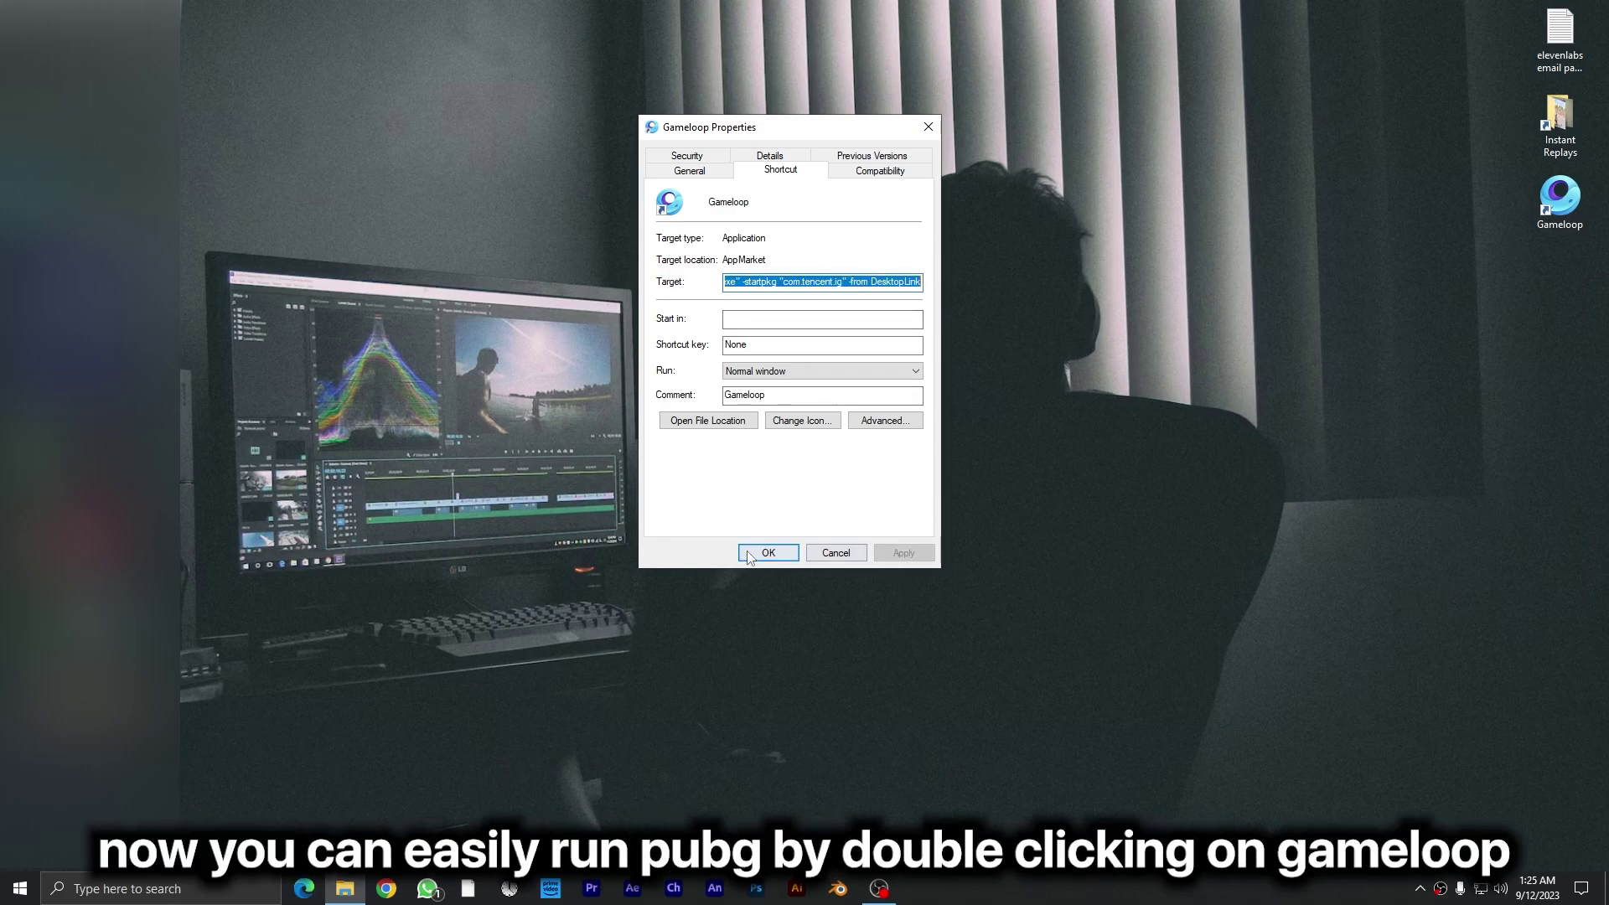
click(766, 553)
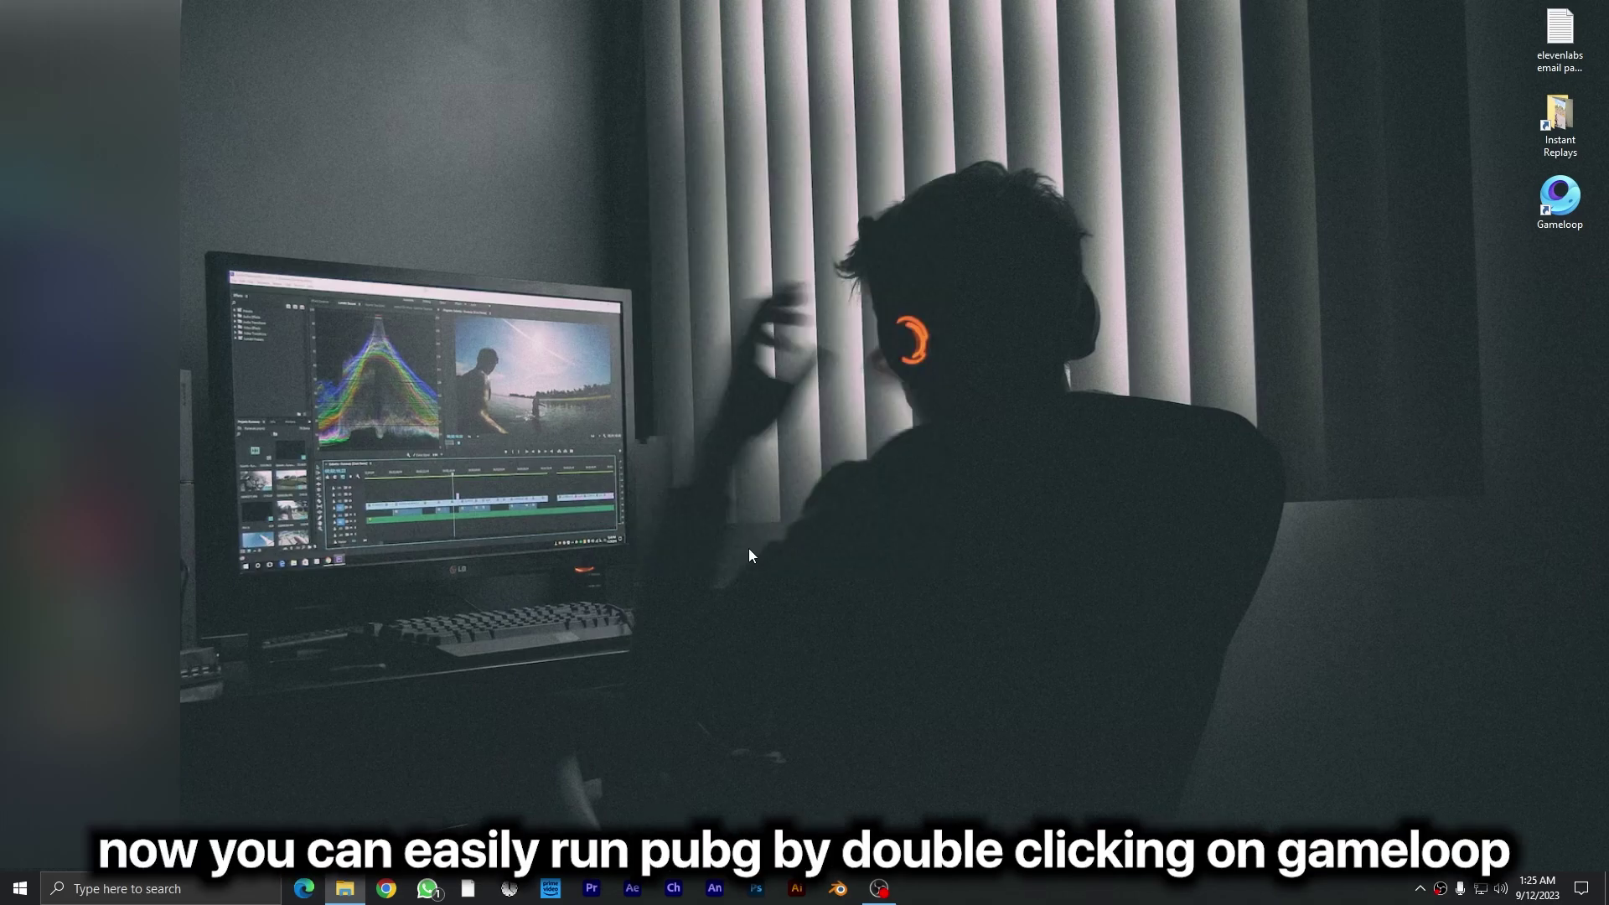
Step: Launch the app market from the Gameloop shortcut's file location and start PUBG MOBILE
right_click(1562, 202)
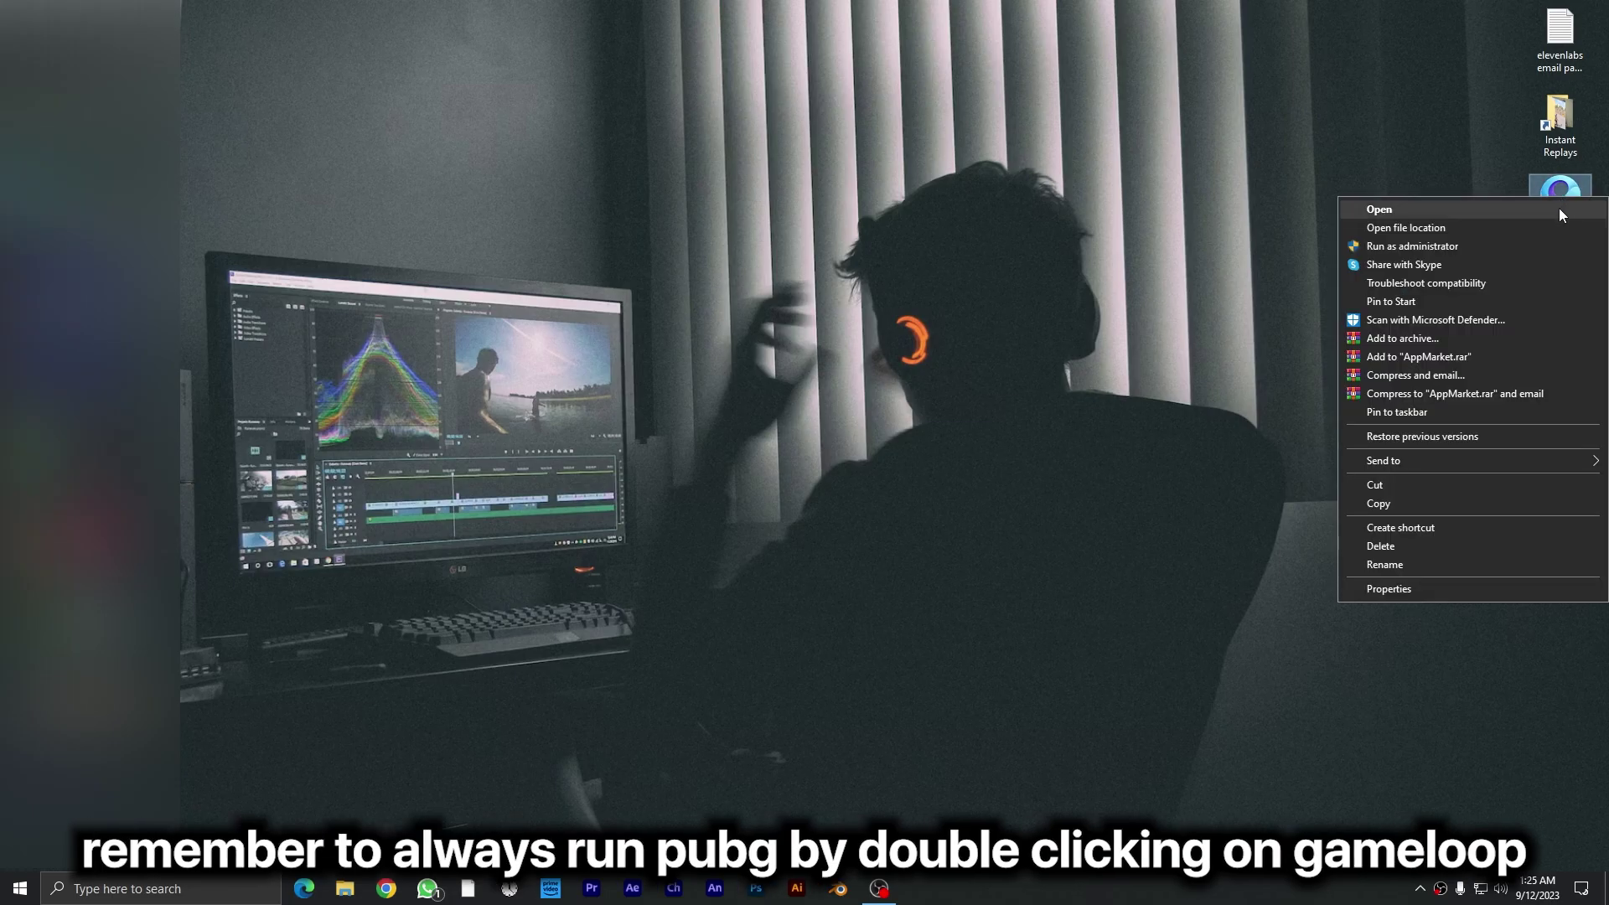
click(1415, 229)
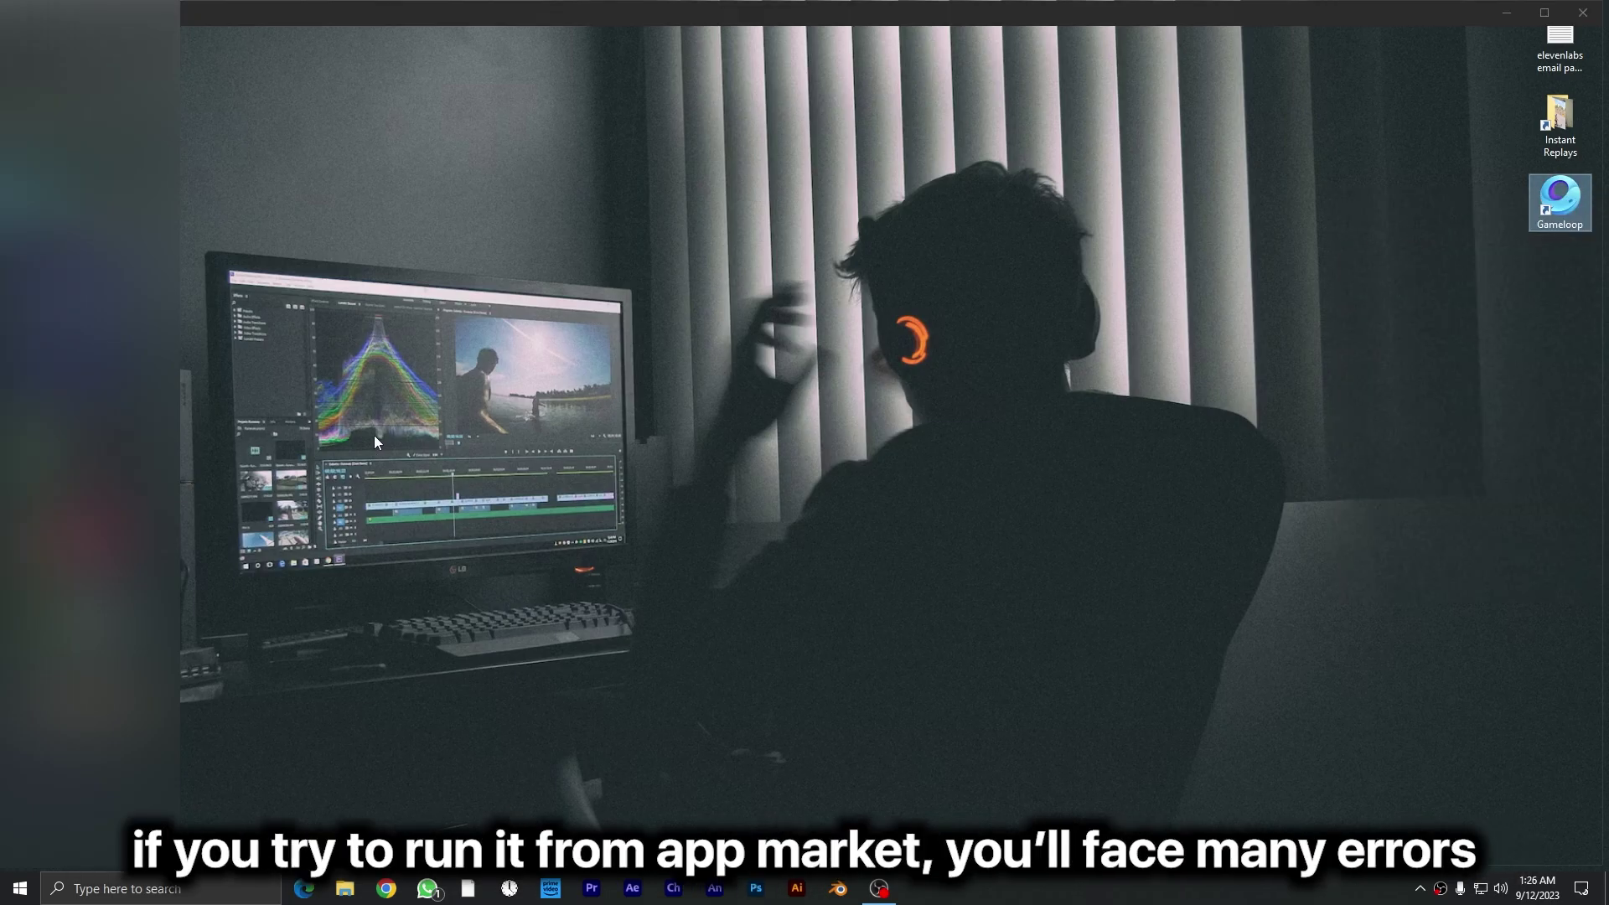
key(Return)
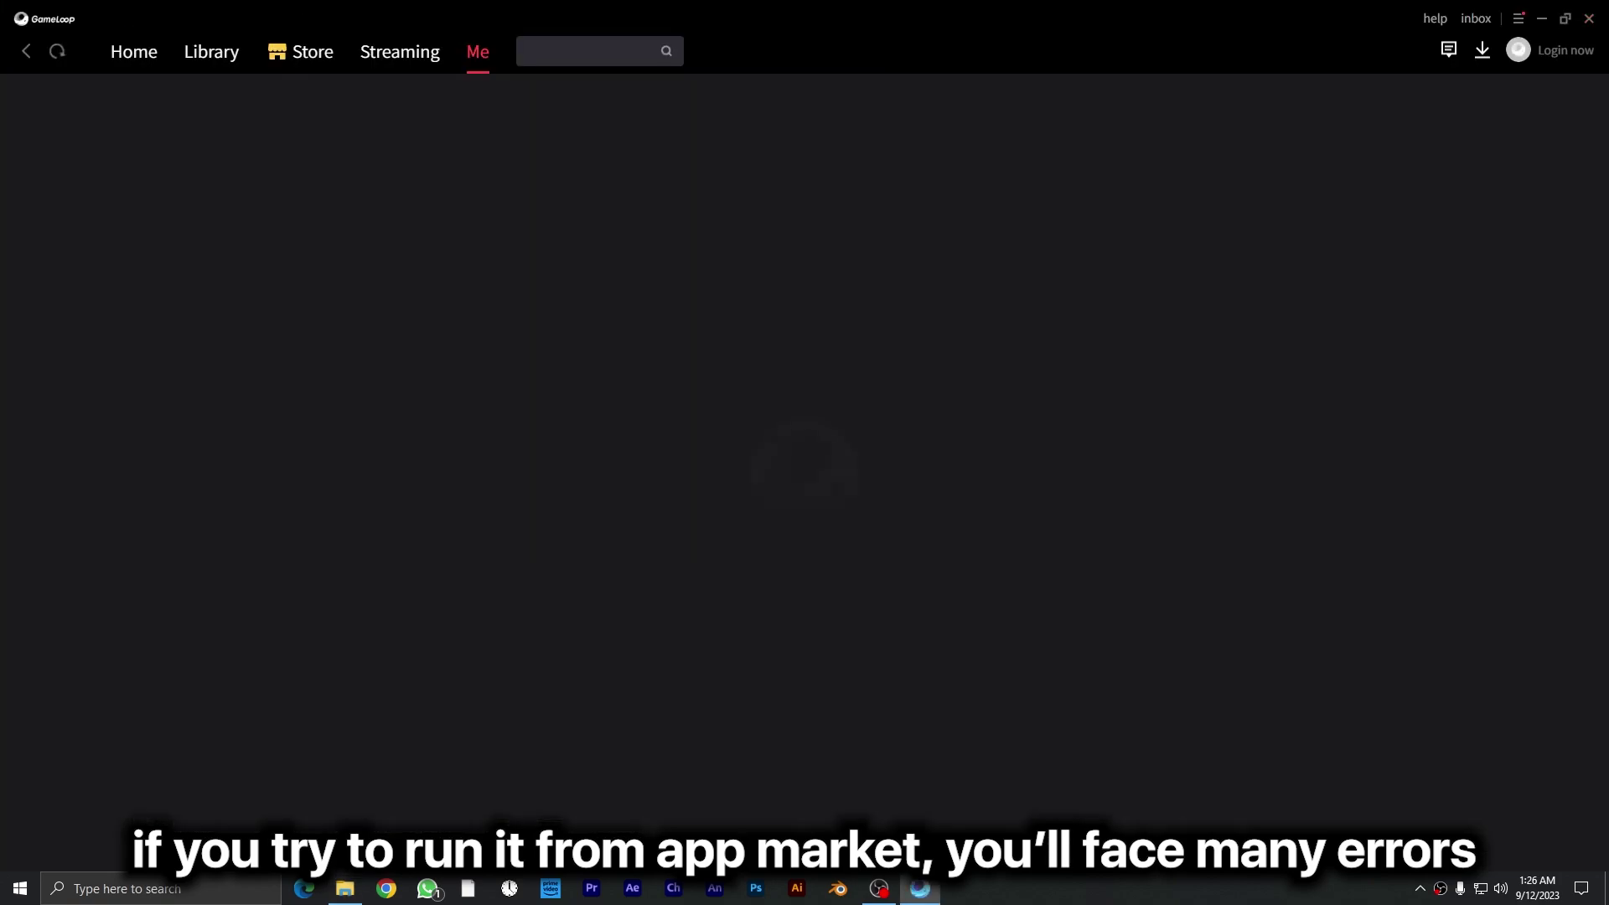
click(223, 411)
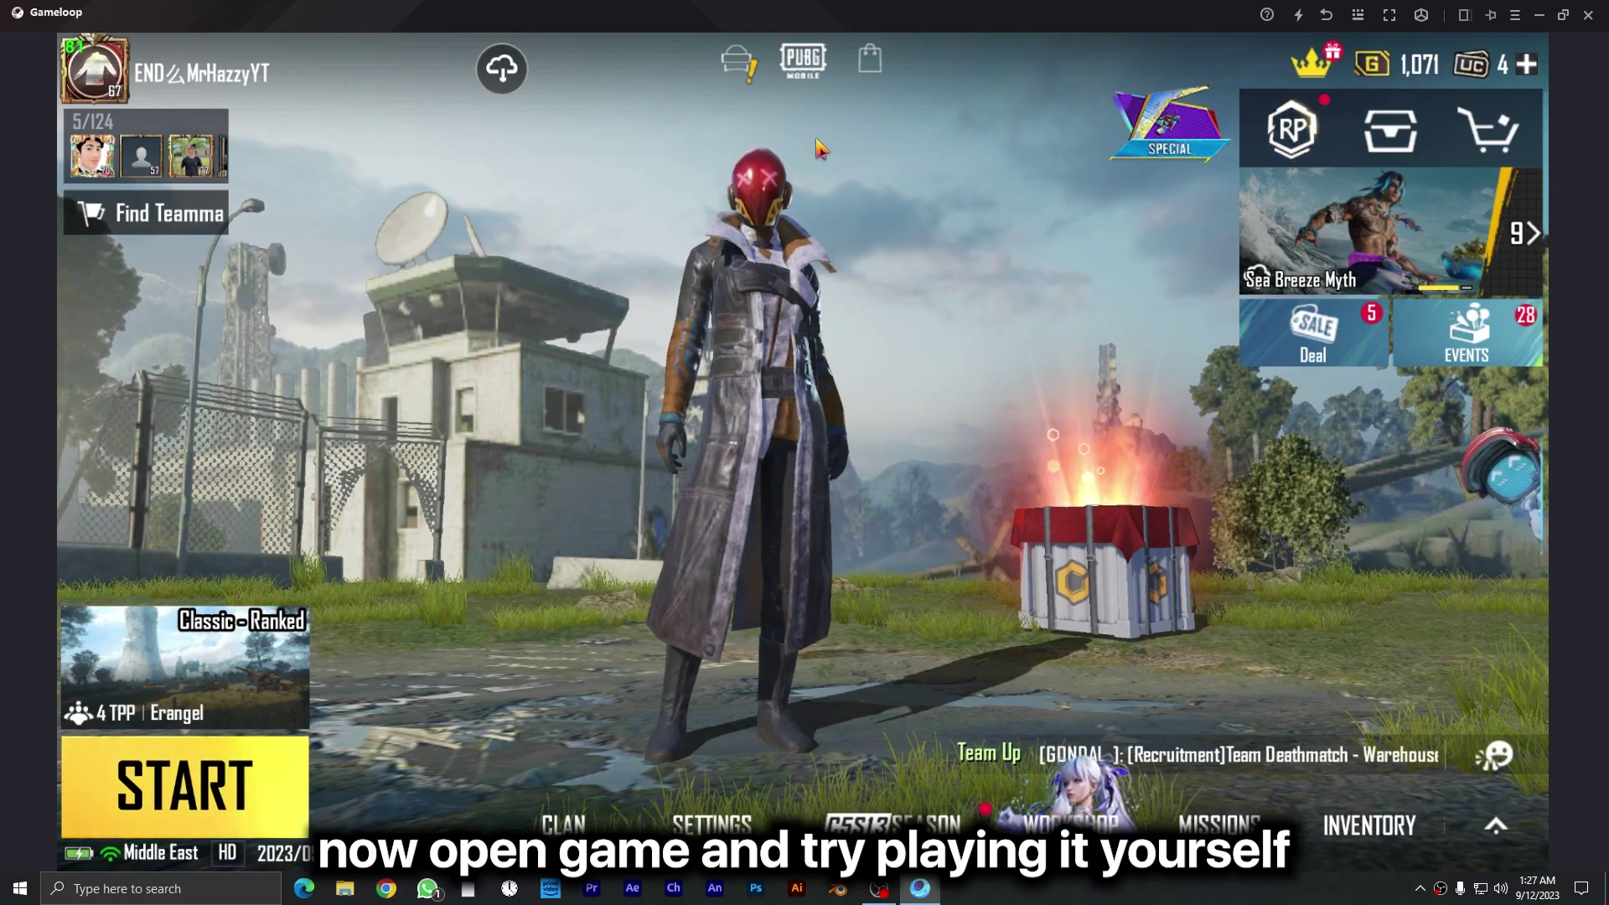